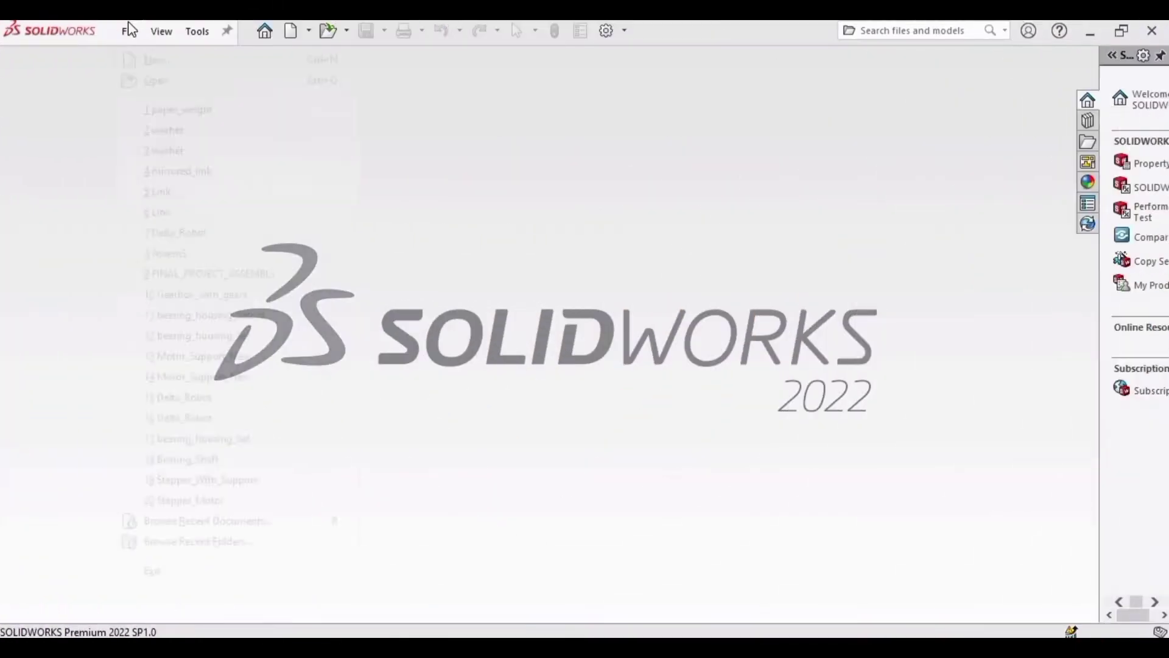
Step: Create a new SOLIDWORKS Part document from the New Document dialog
left_click(145, 61)
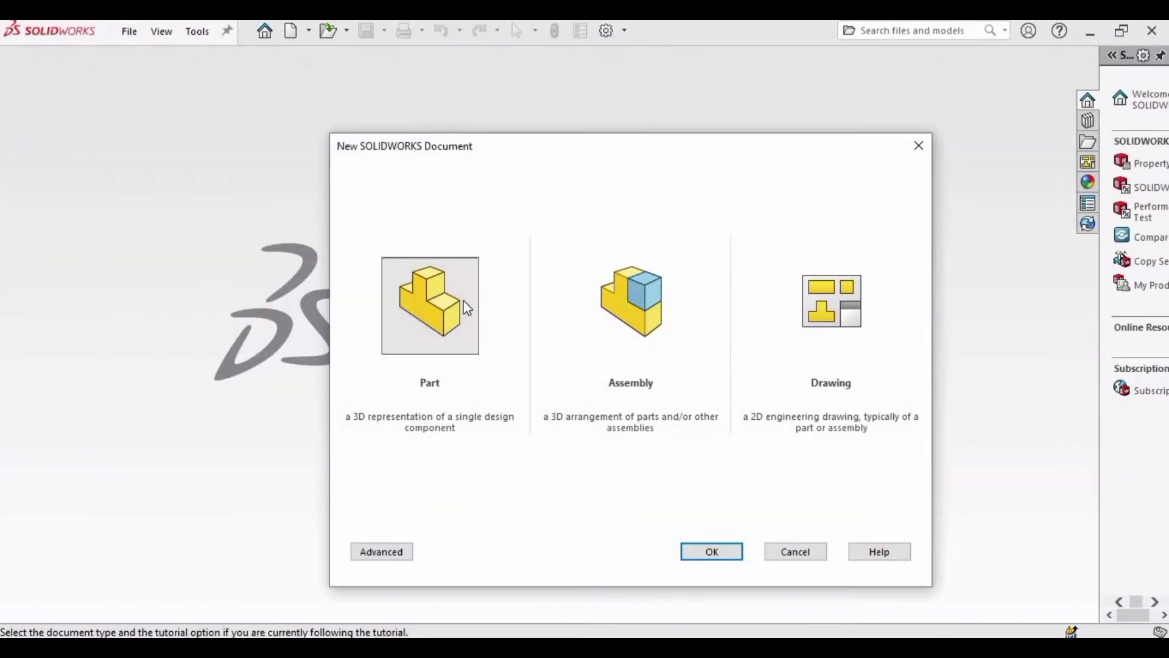
left_click(717, 555)
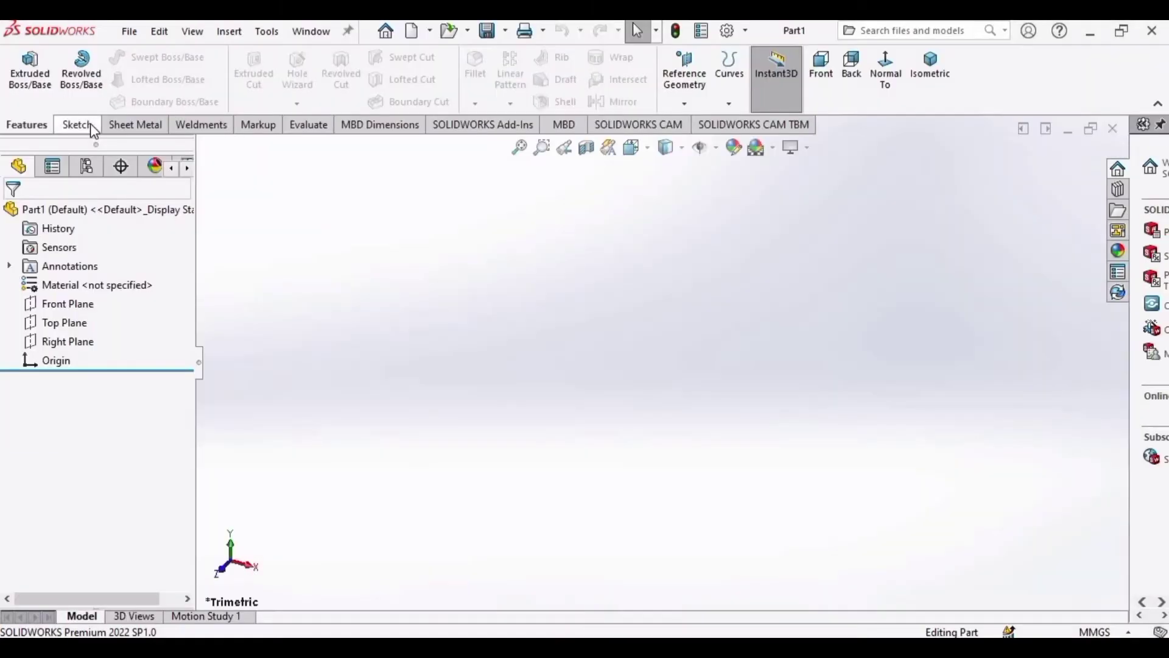
Step: Sketch a circle centred on the origin on the Front Plane
left_click(97, 125)
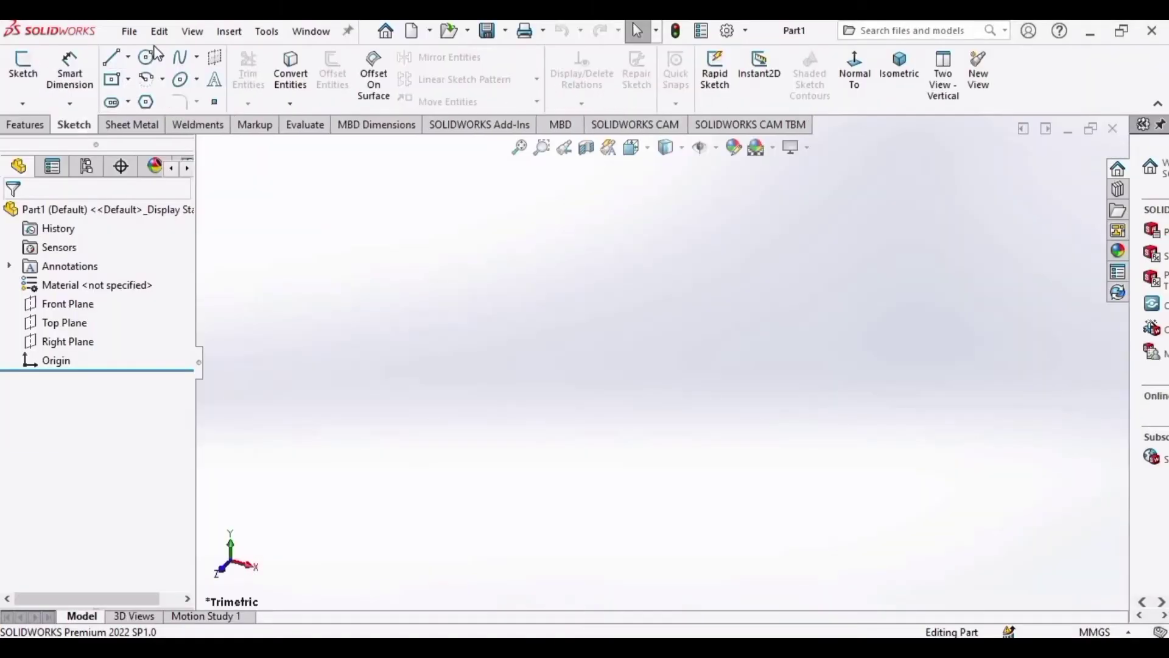
left_click(67, 304)
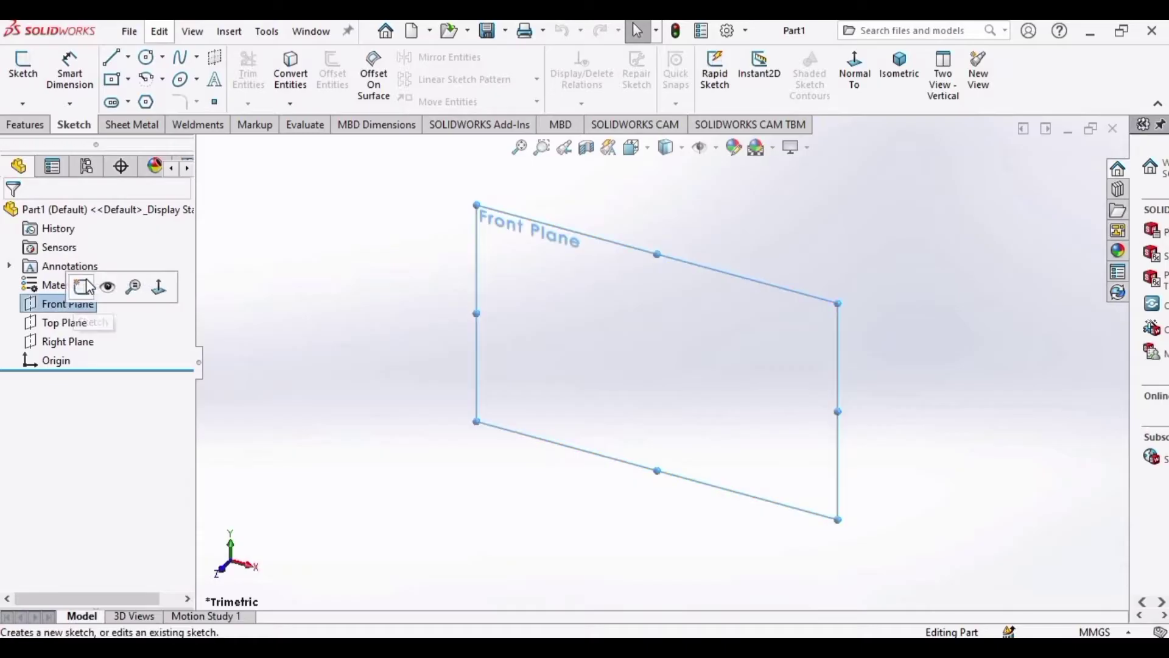
left_click(84, 281)
key("c")
left_click(659, 362)
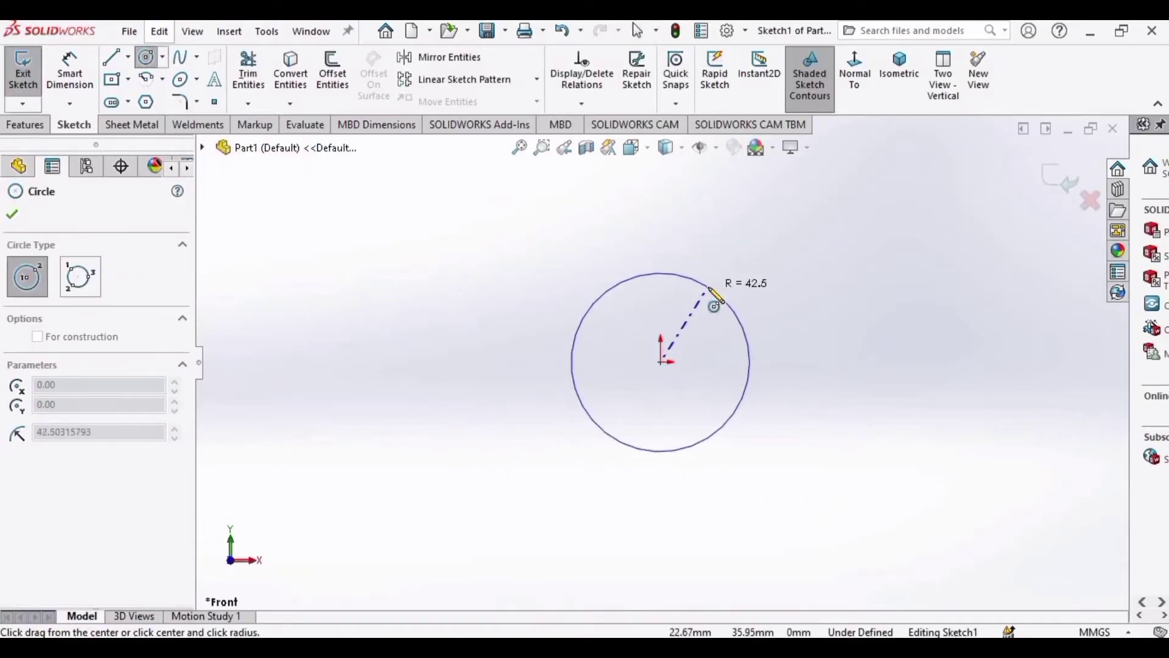
left_click(715, 297)
left_click(709, 288)
left_click(707, 286)
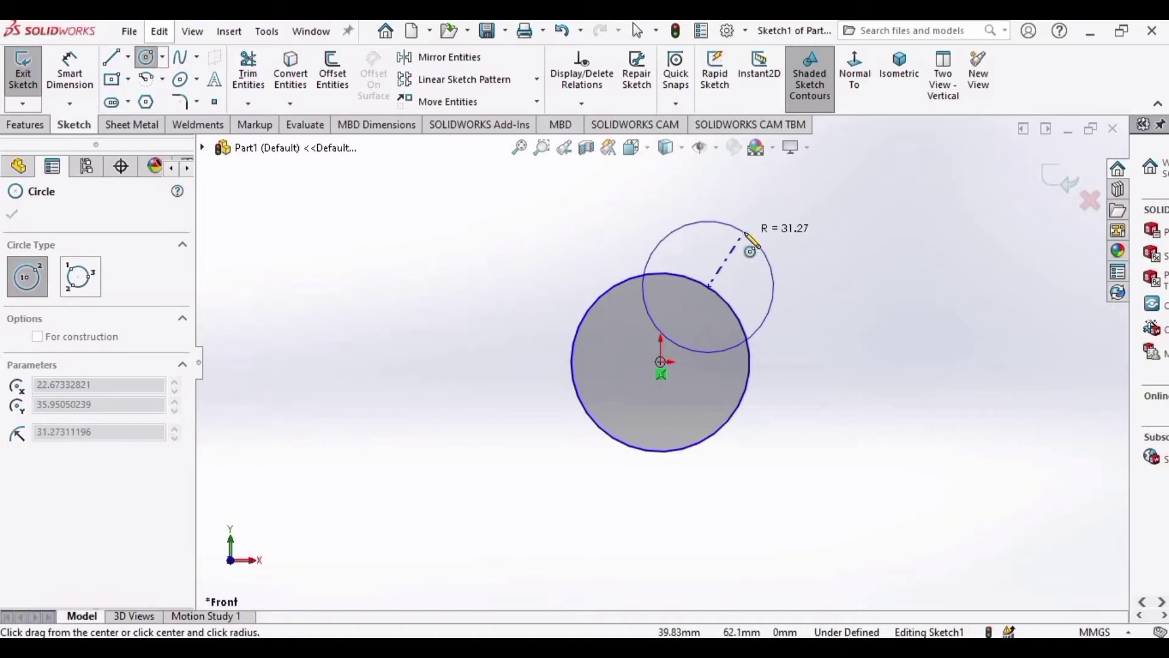
key("Escape")
Step: Dimension the circle to 25 mm diameter, keeping millimetre-gram-second units
left_click(69, 72)
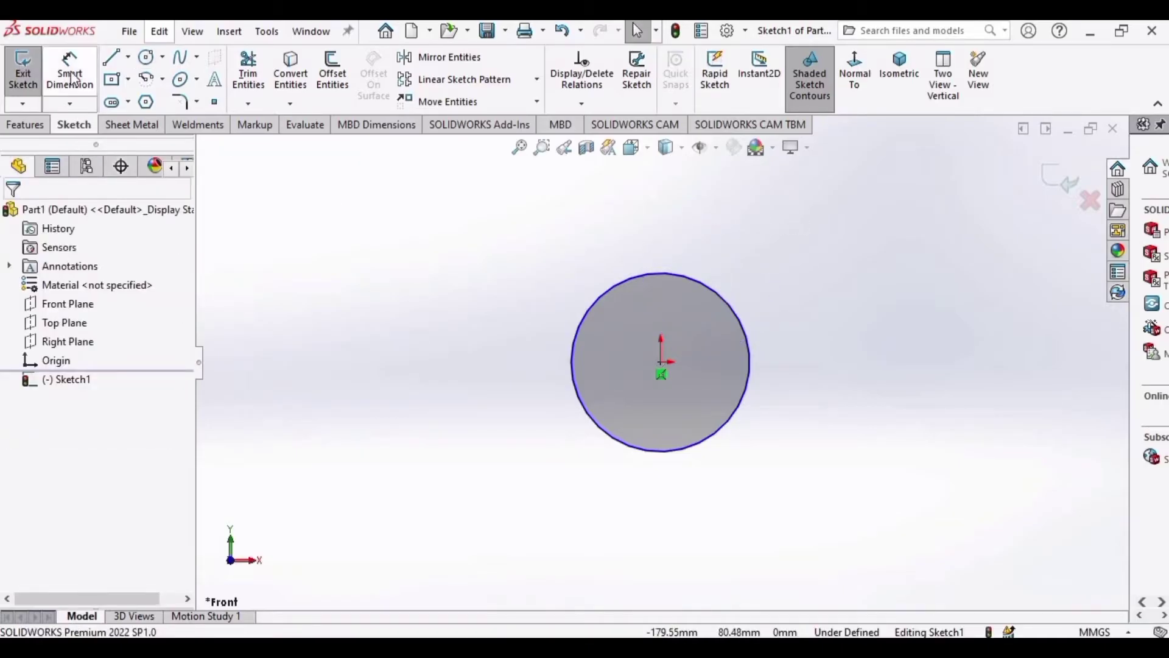
left_click(1123, 632)
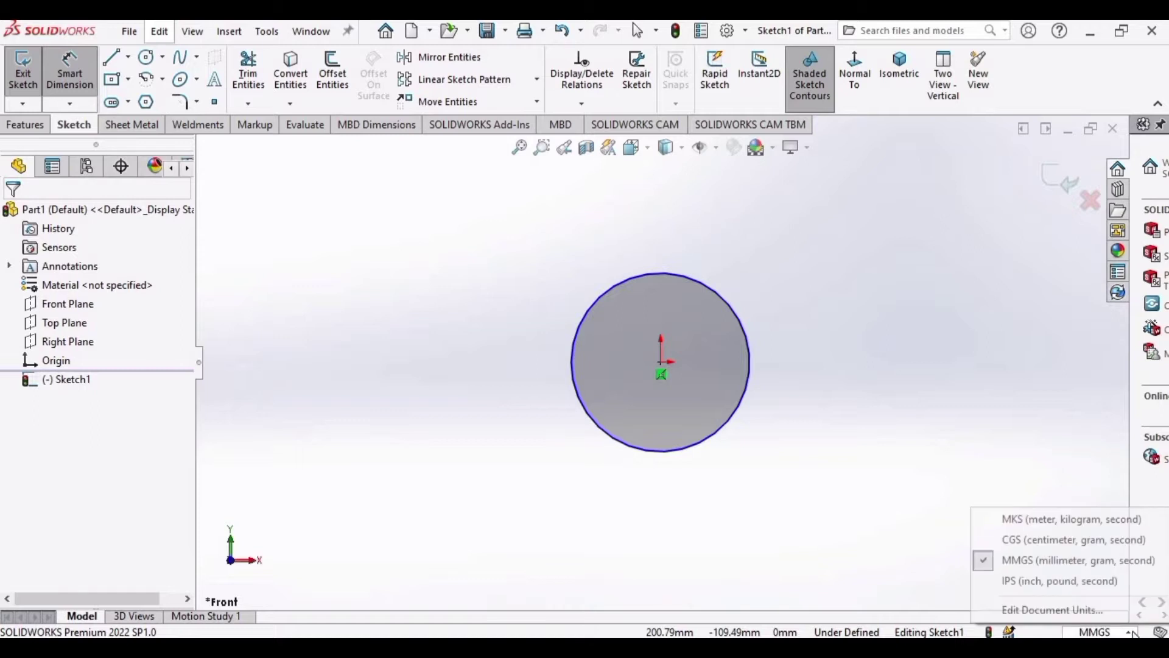
left_click(895, 449)
left_click(748, 345)
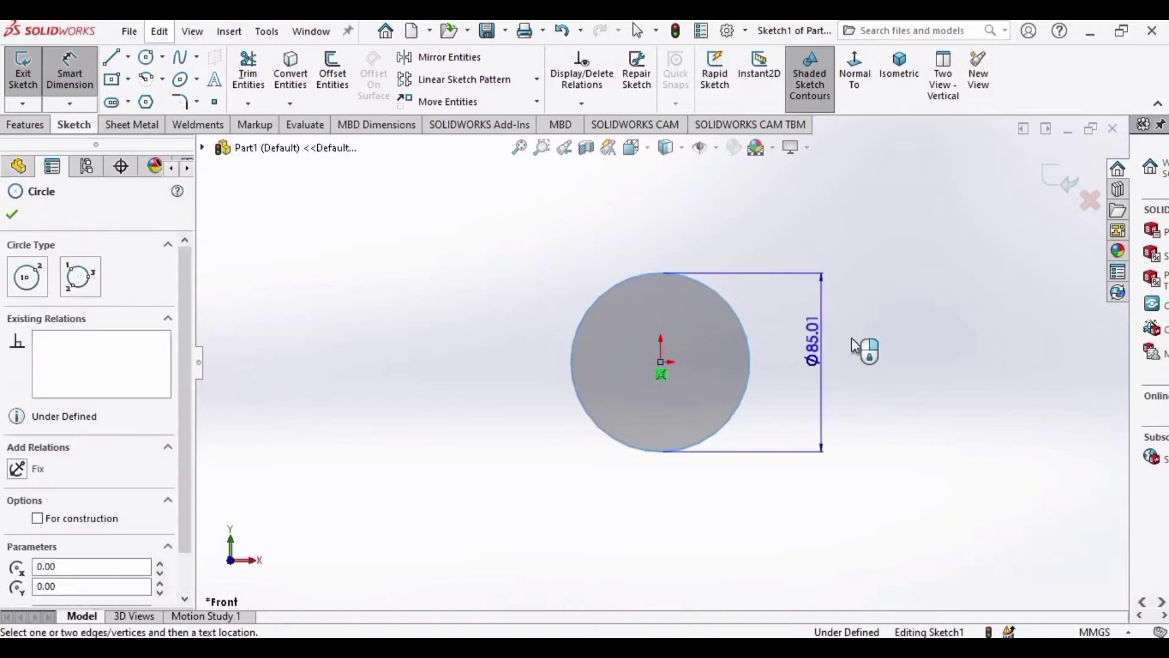
left_click(851, 351)
type("25")
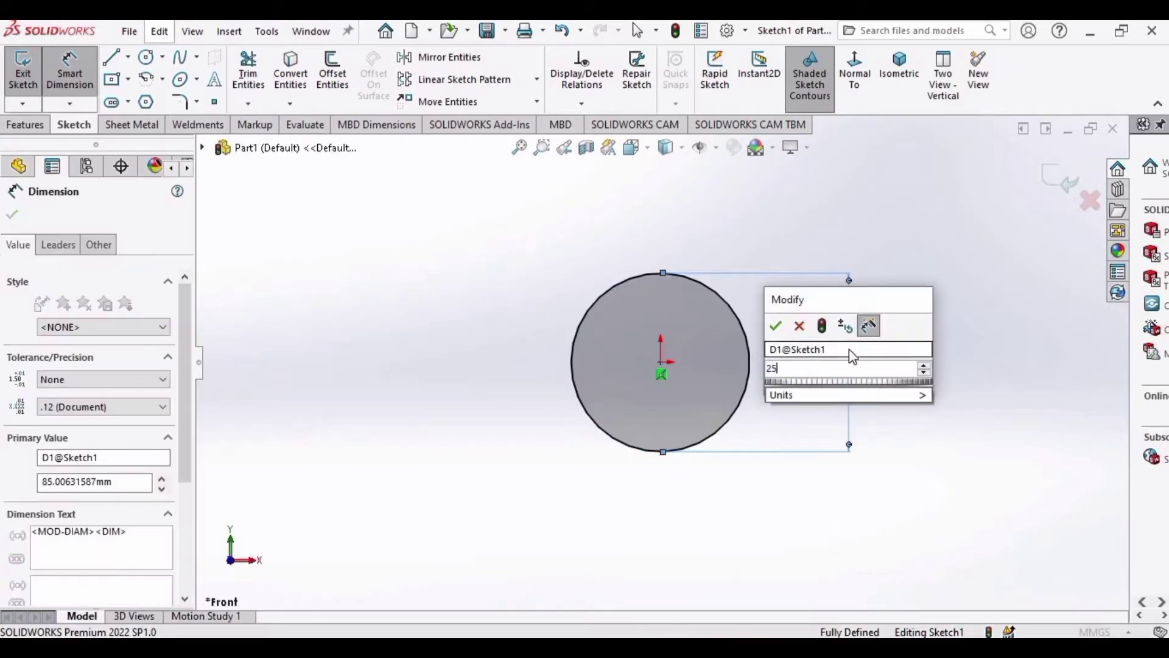
key("Return")
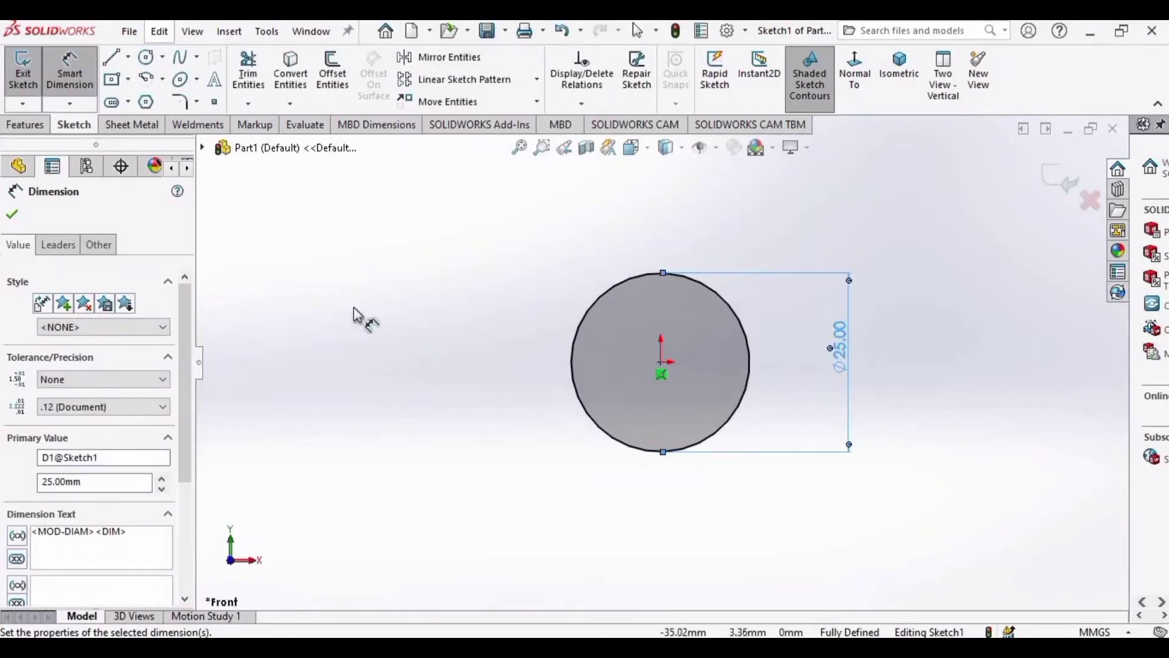
Step: Extrude the 25 mm circle 50 mm into a solid cylinder
left_click(20, 127)
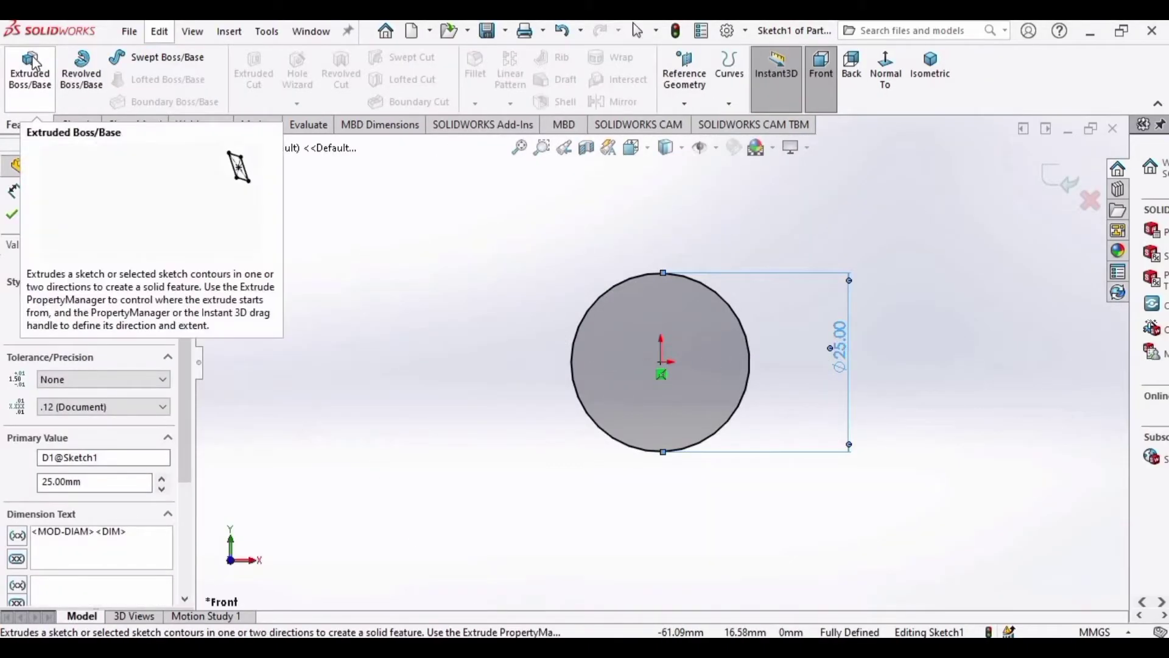
left_click(31, 67)
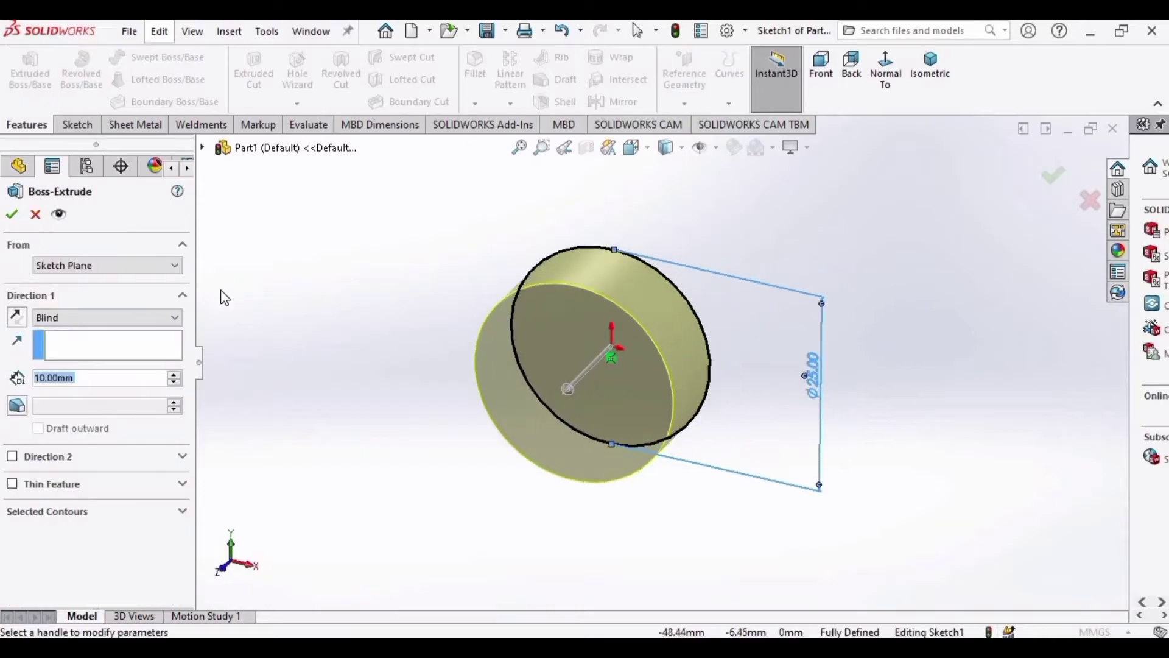
type("50")
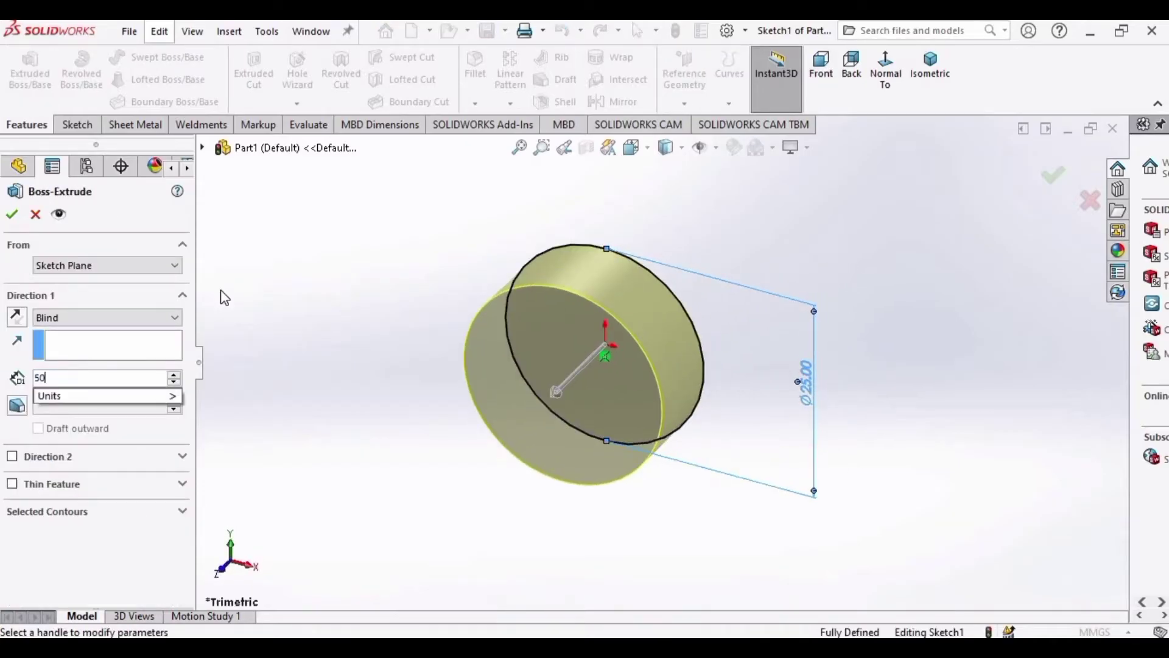
key("Return")
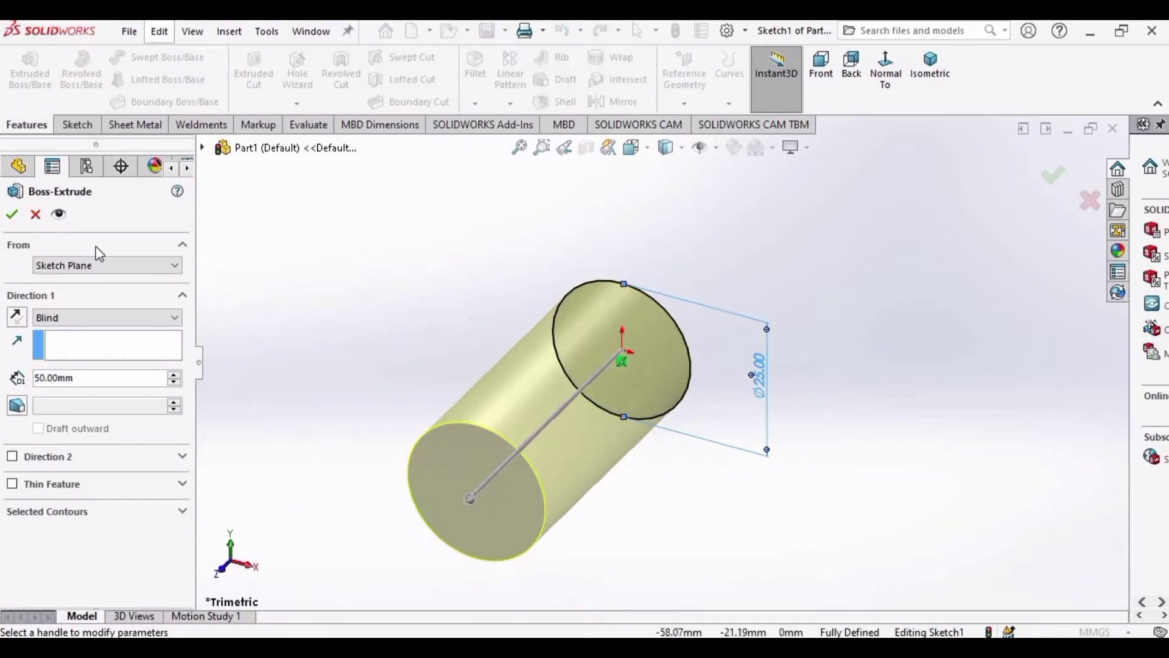
left_click(11, 215)
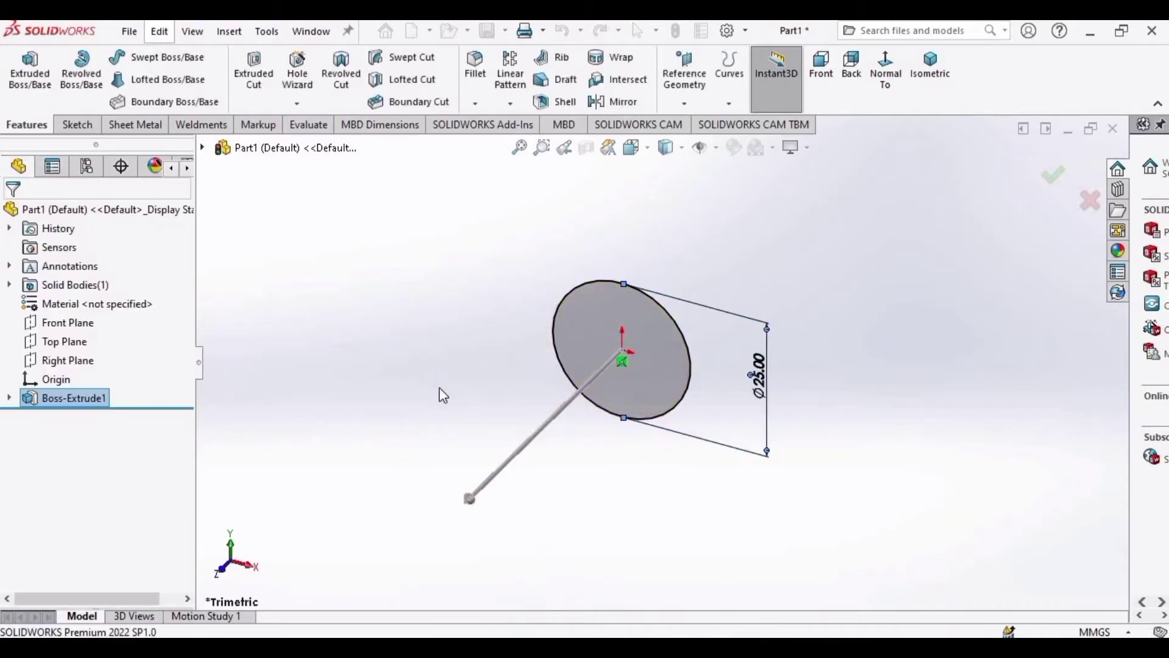
Step: Sketch an origin-centred circle on the cylinder's front end face
left_click(485, 509)
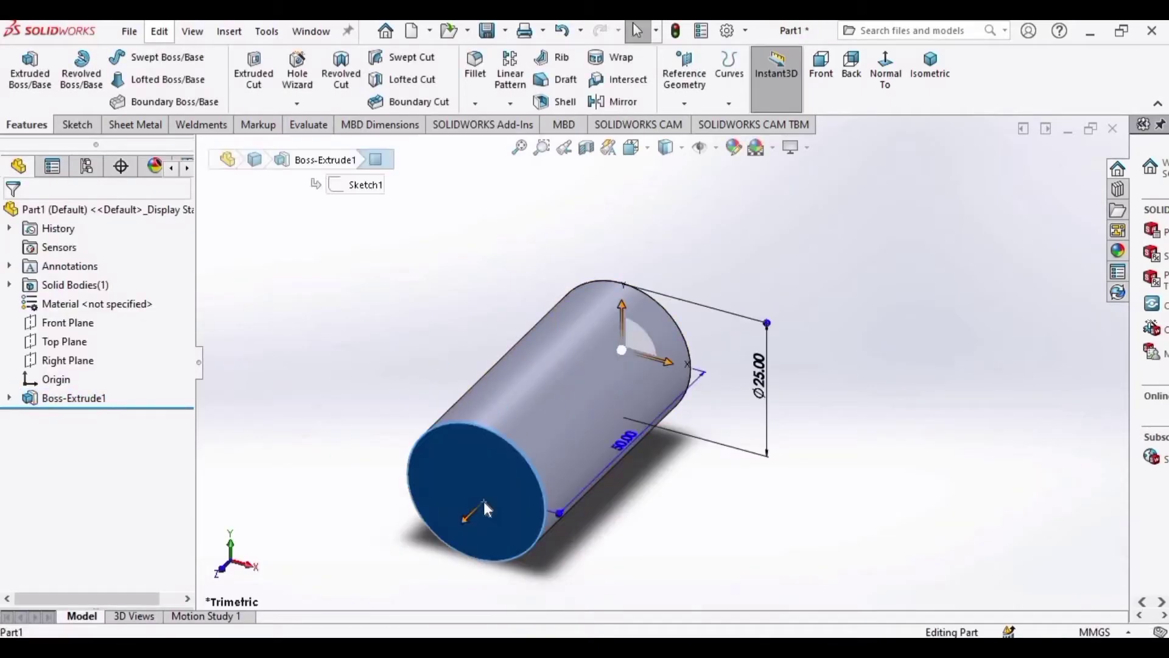
left_click(559, 451)
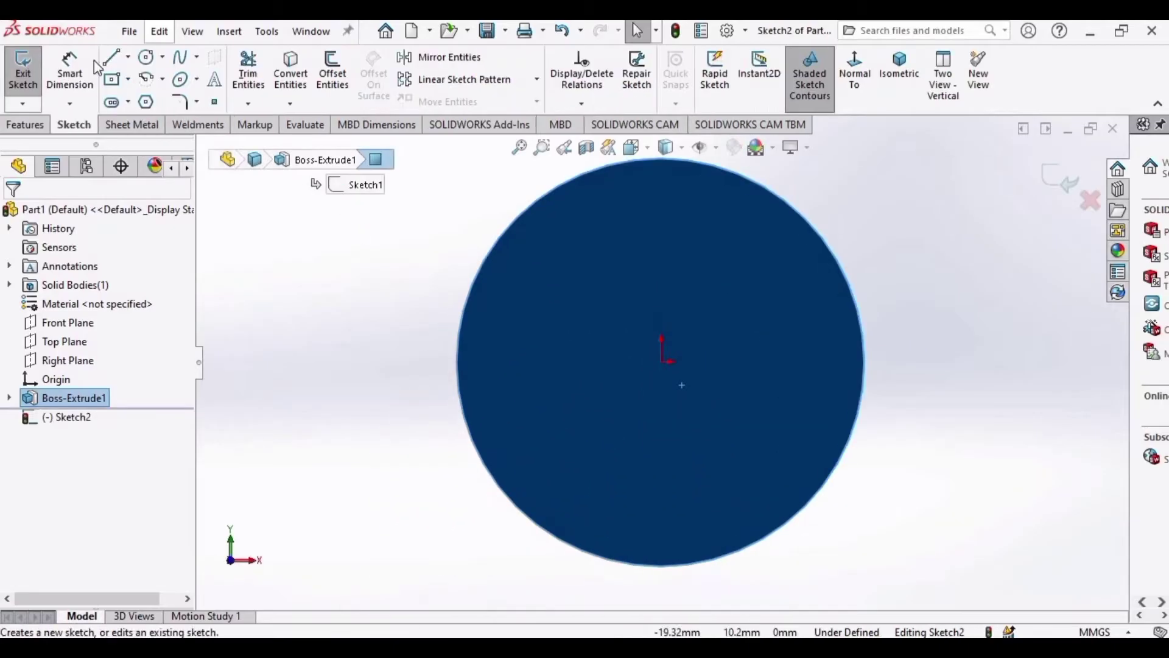
left_click(157, 66)
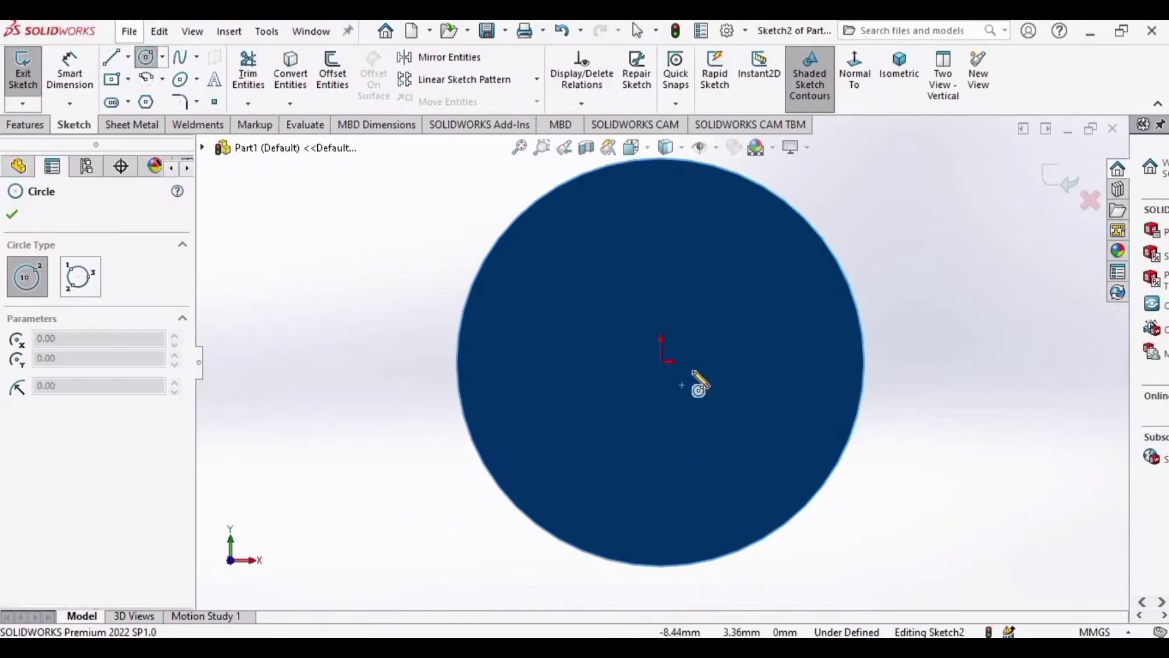
left_click(662, 359)
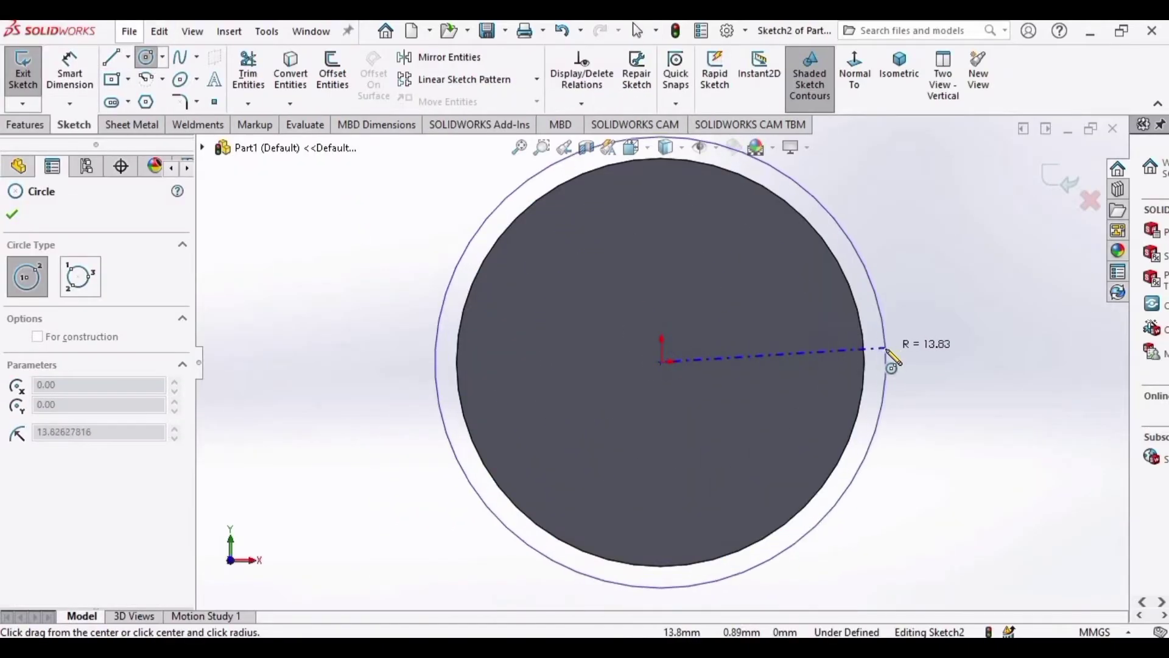
left_click(904, 356)
key("Escape")
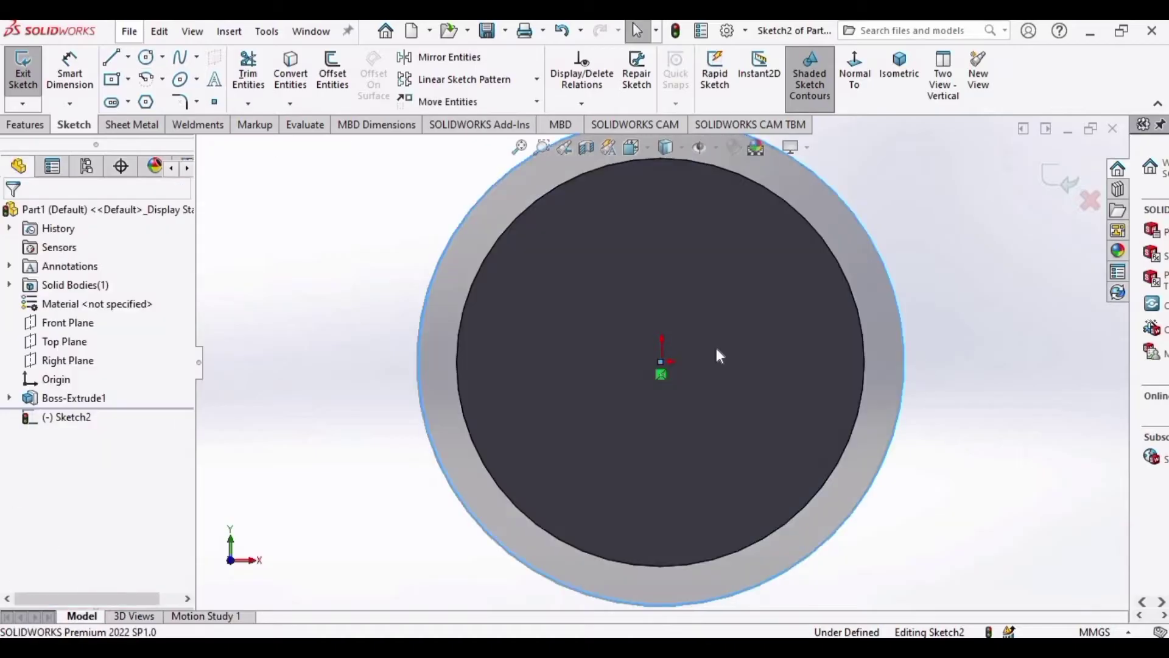
Step: Dimension the new circle to 35 mm diameter and view it isometrically
left_click(71, 78)
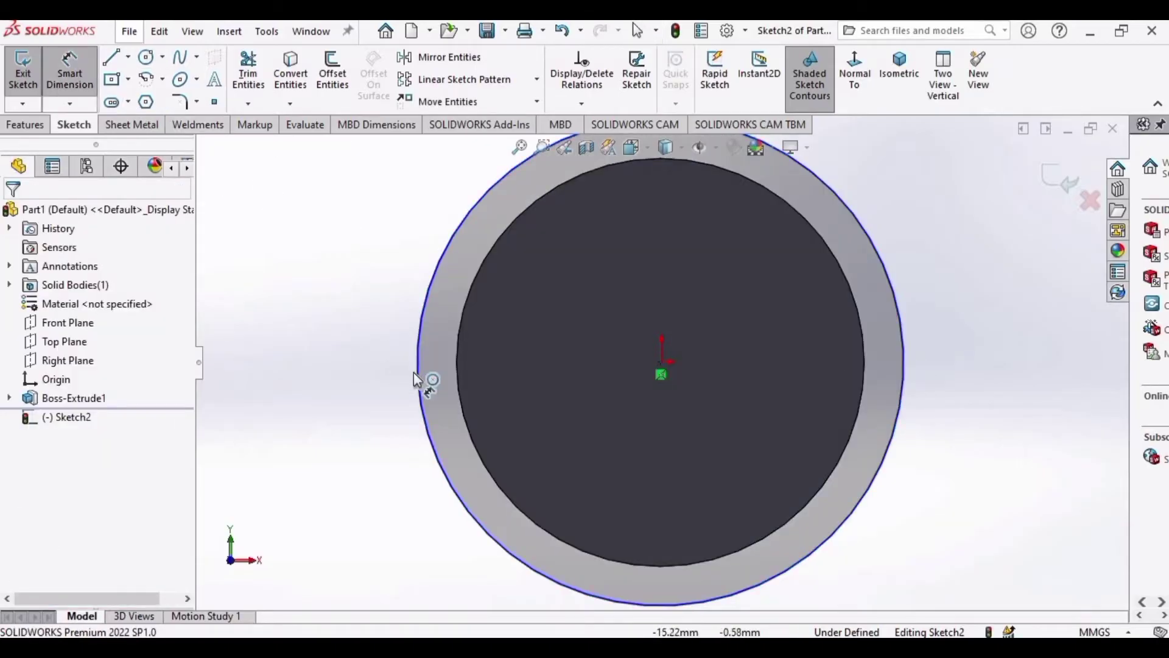
left_click(416, 375)
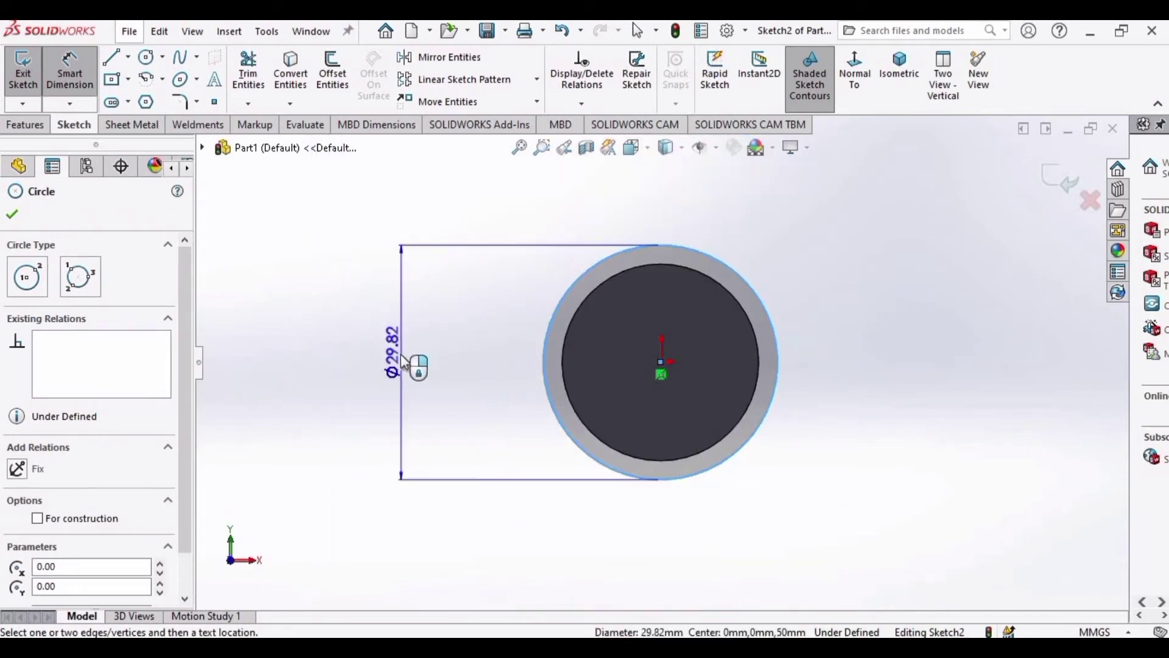
left_click(401, 353)
type("35")
key("Return")
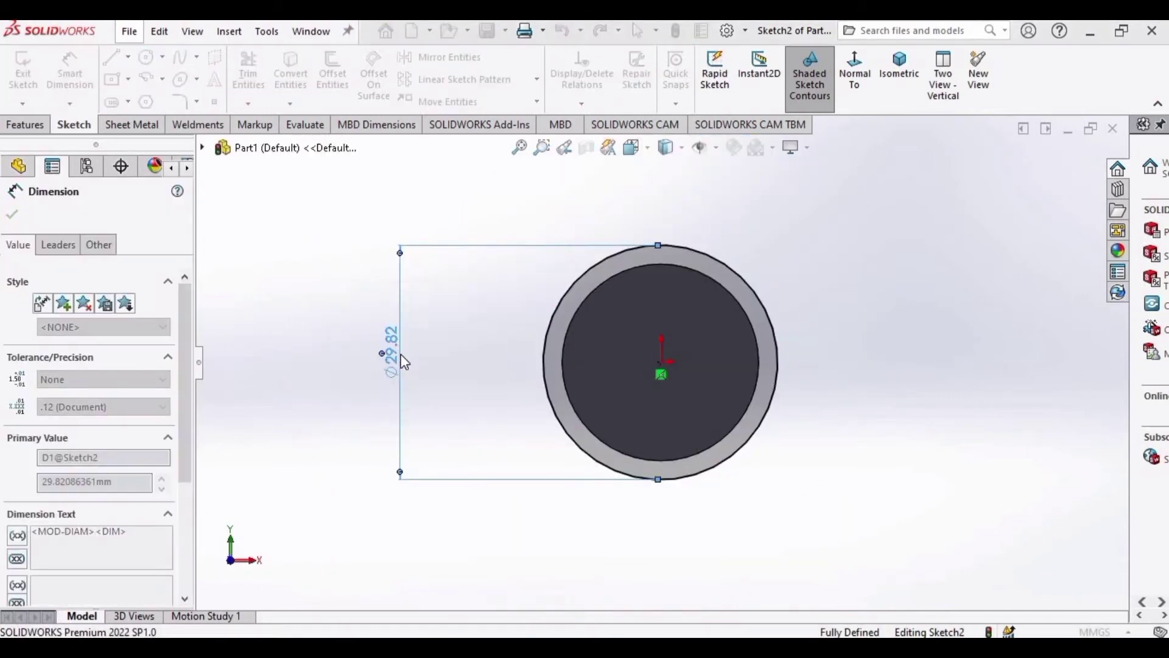
left_click(899, 64)
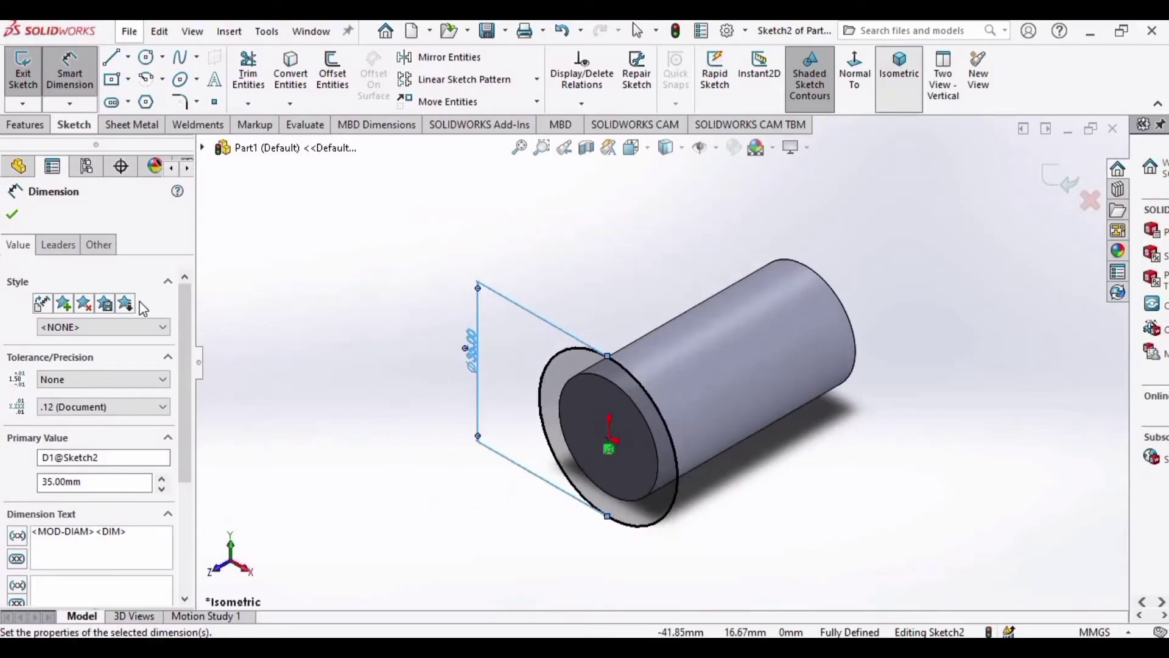
left_click(12, 214)
Step: Extrude the 35 mm circle 30 mm as Boss-Extrude2
left_click(26, 124)
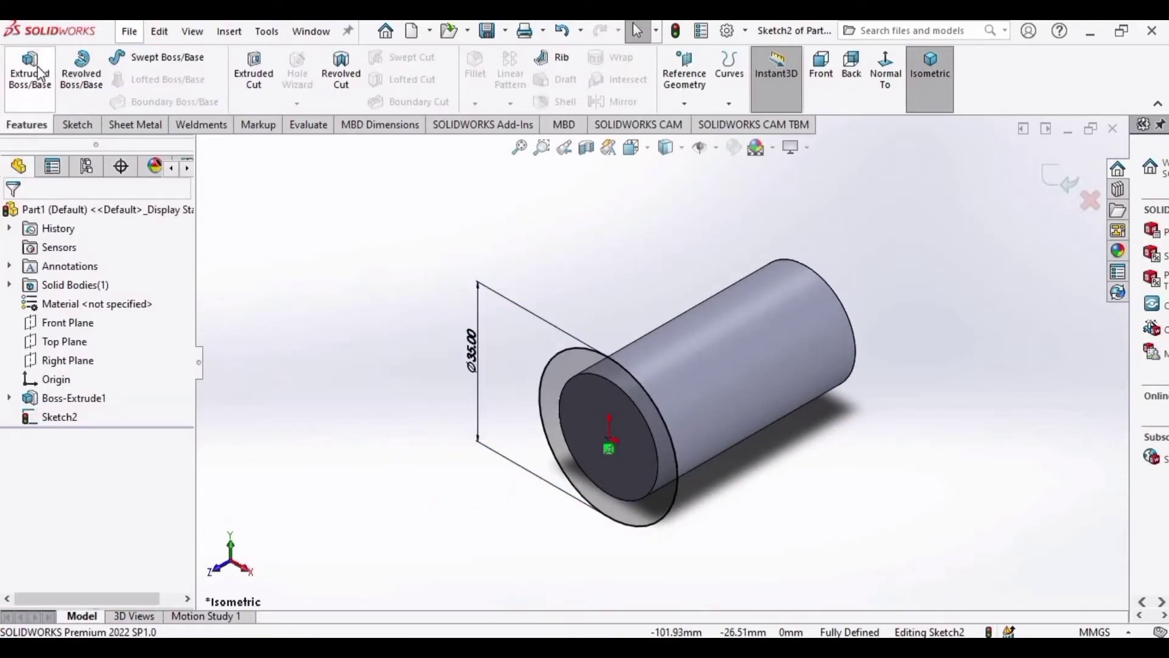
left_click(31, 70)
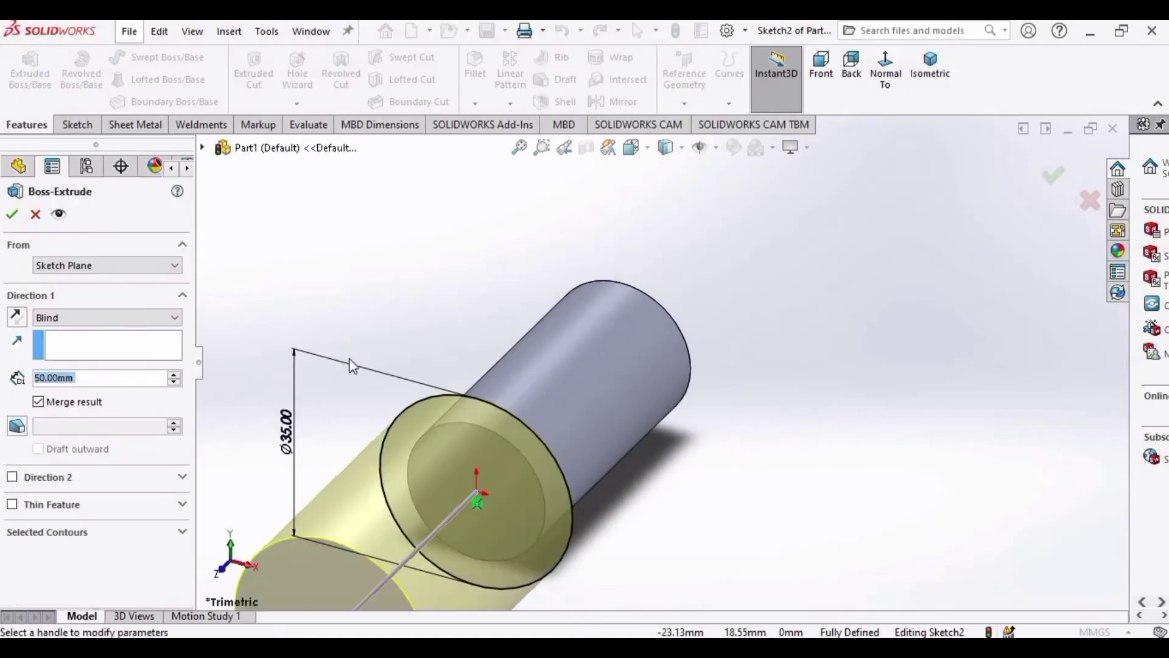
left_click(175, 382)
left_click(175, 382)
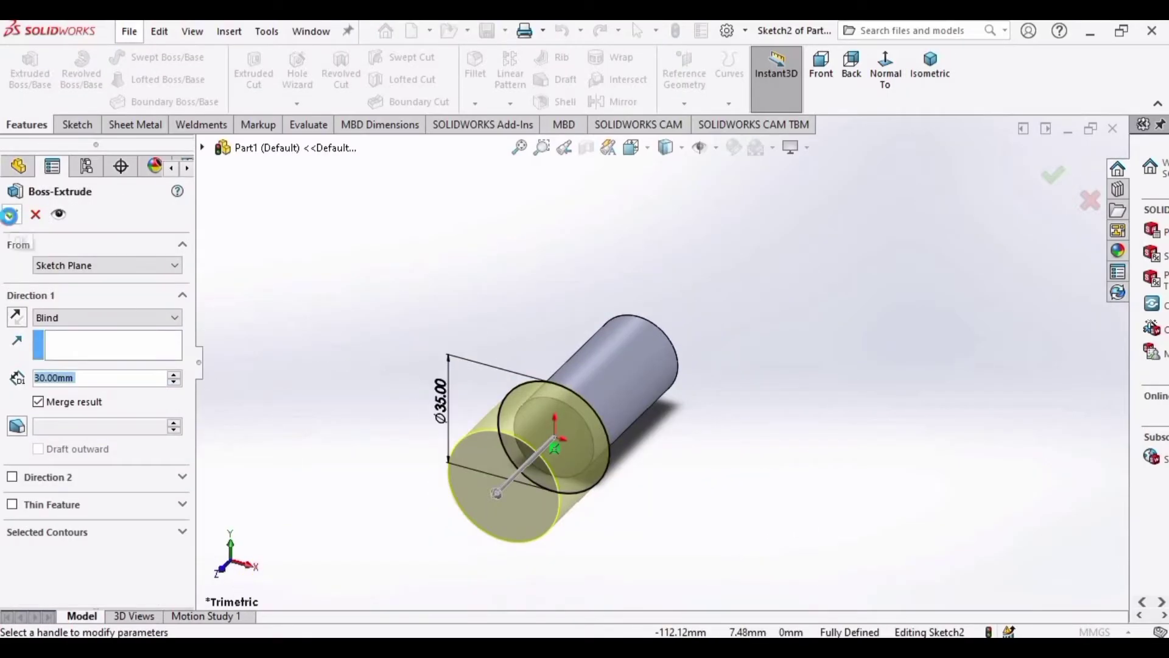
key("Return")
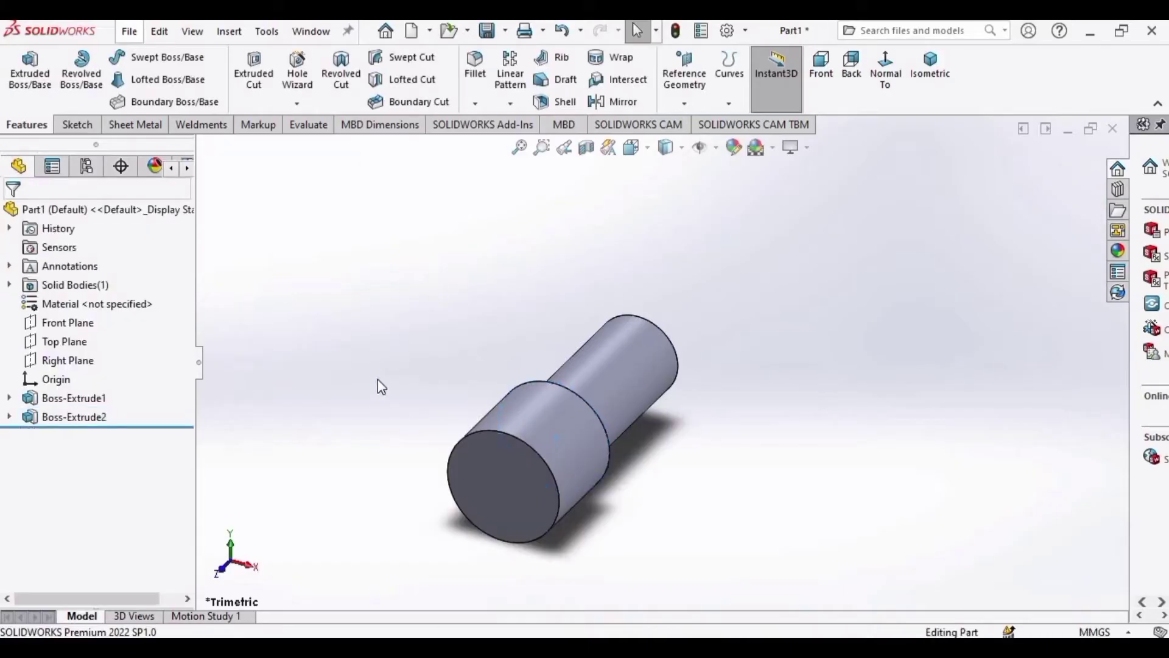
left_click(931, 67)
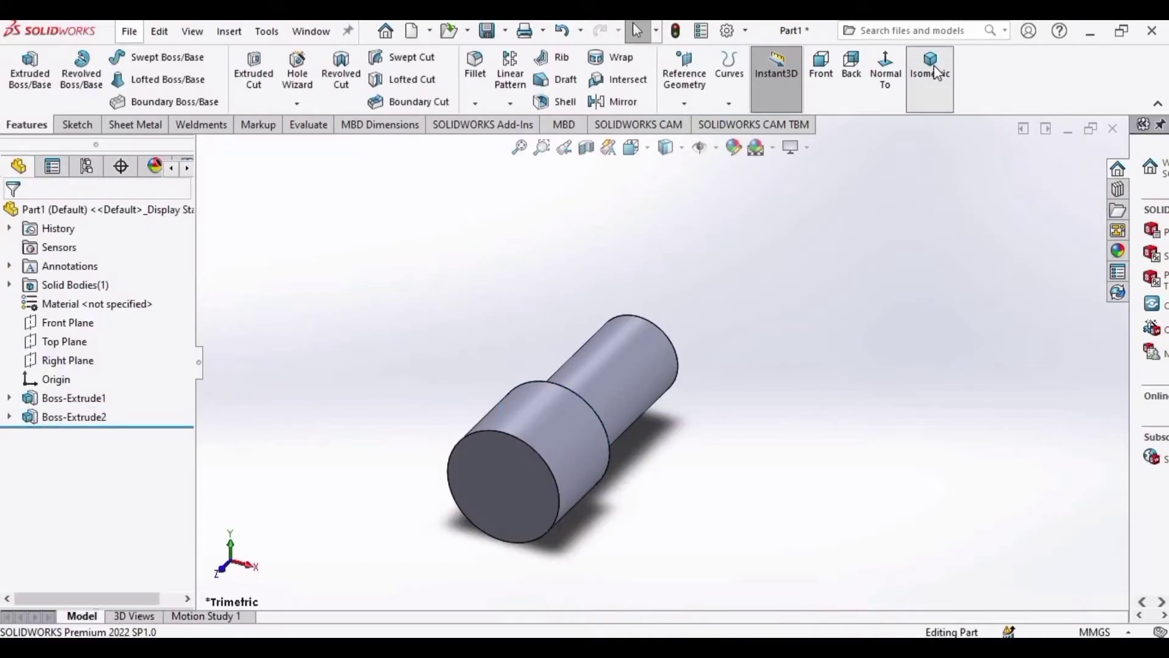
scroll(728, 285, "up", 5)
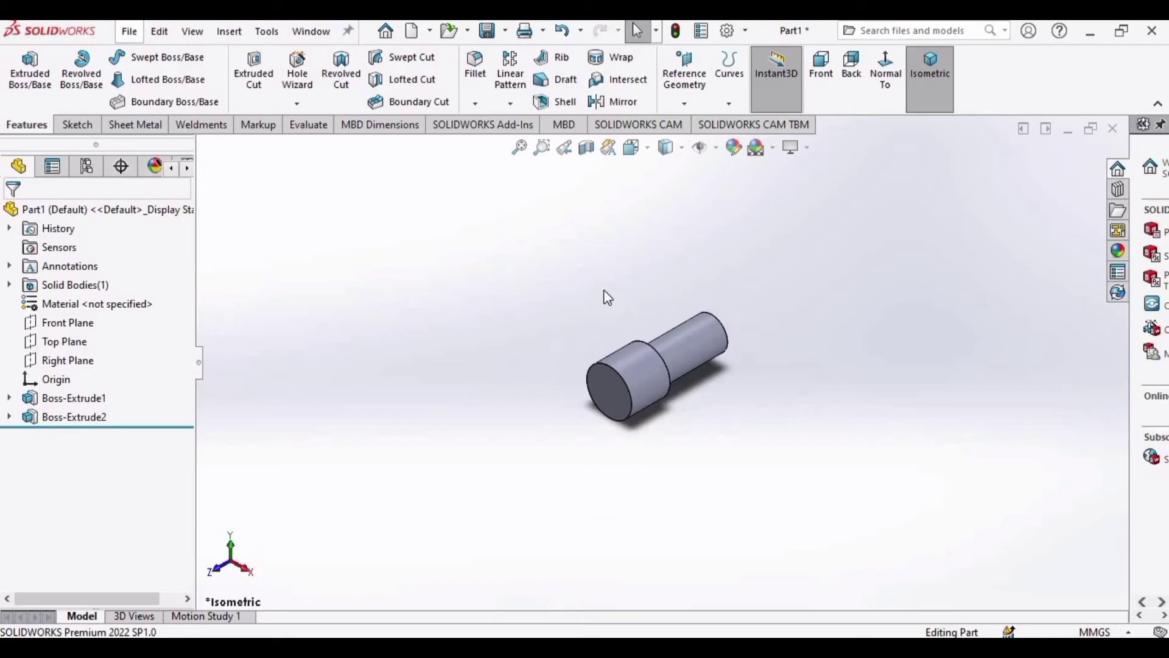
Step: Sketch an origin-centred circle on the 35 mm step's end face
left_click(613, 406)
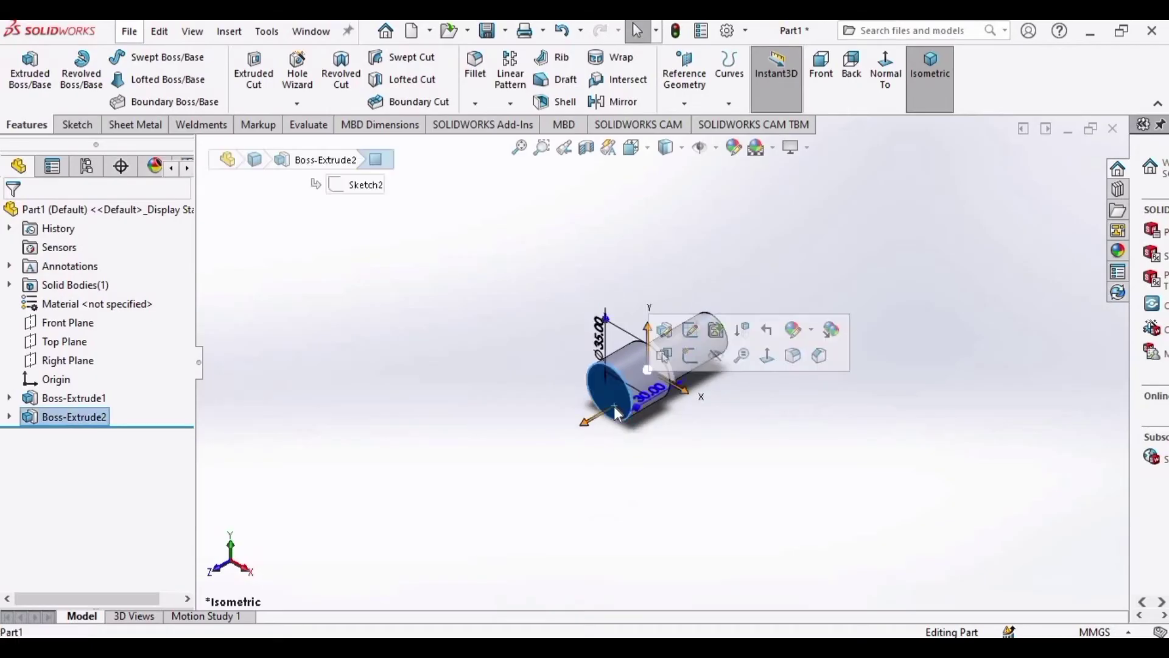
left_click(697, 359)
left_click(146, 56)
left_click(662, 360)
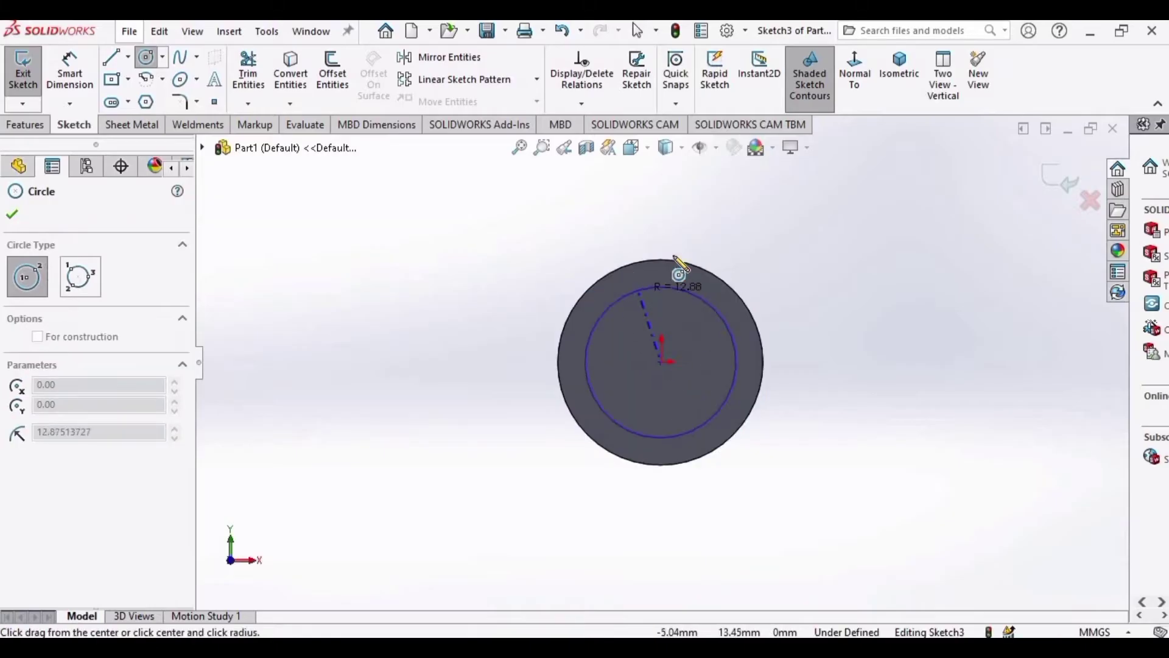
left_click(770, 281)
key("Escape")
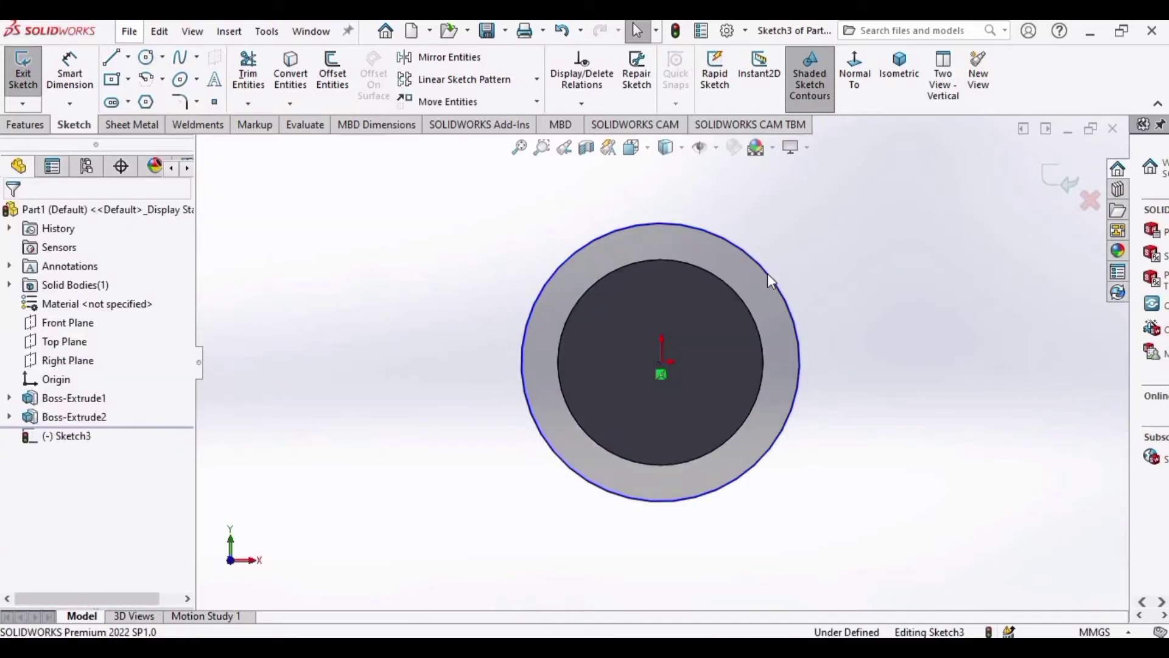
Step: Dimension the outer circle to 55 mm diameter
left_click(92, 80)
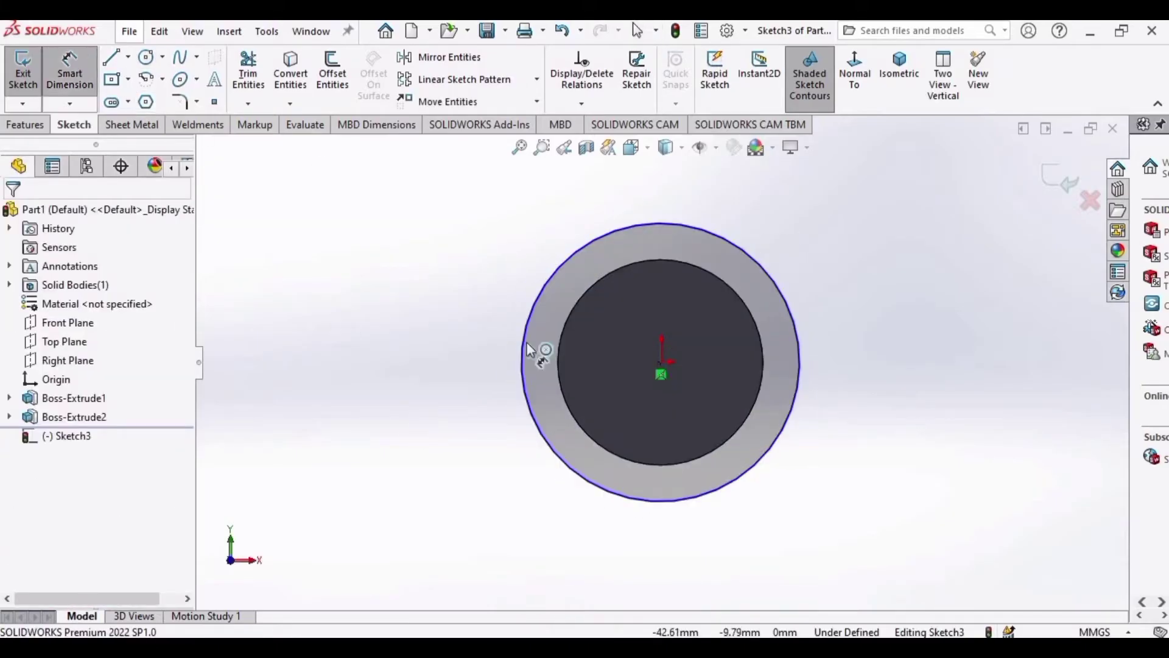
left_click(524, 369)
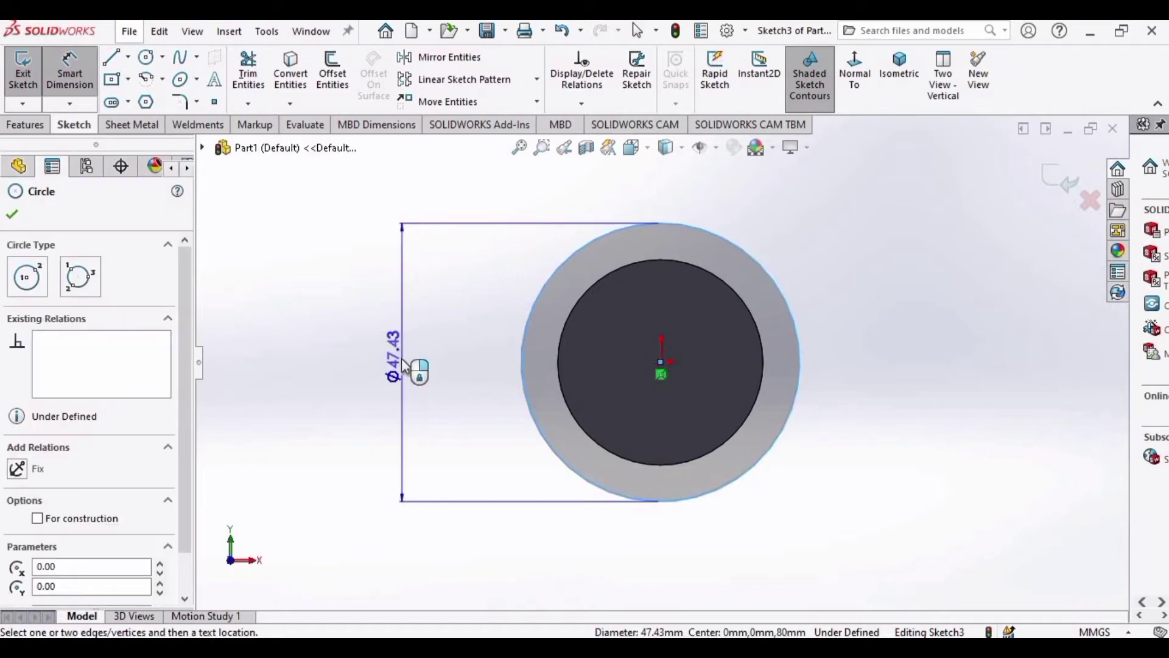
left_click(403, 364)
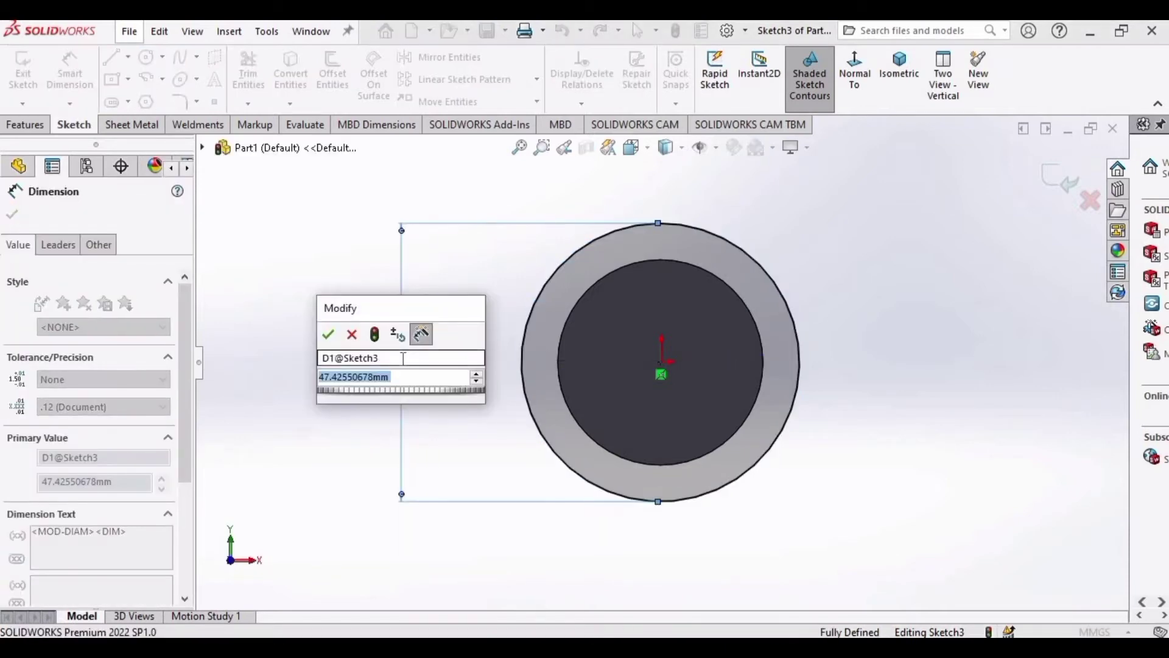
type("55")
key("Return")
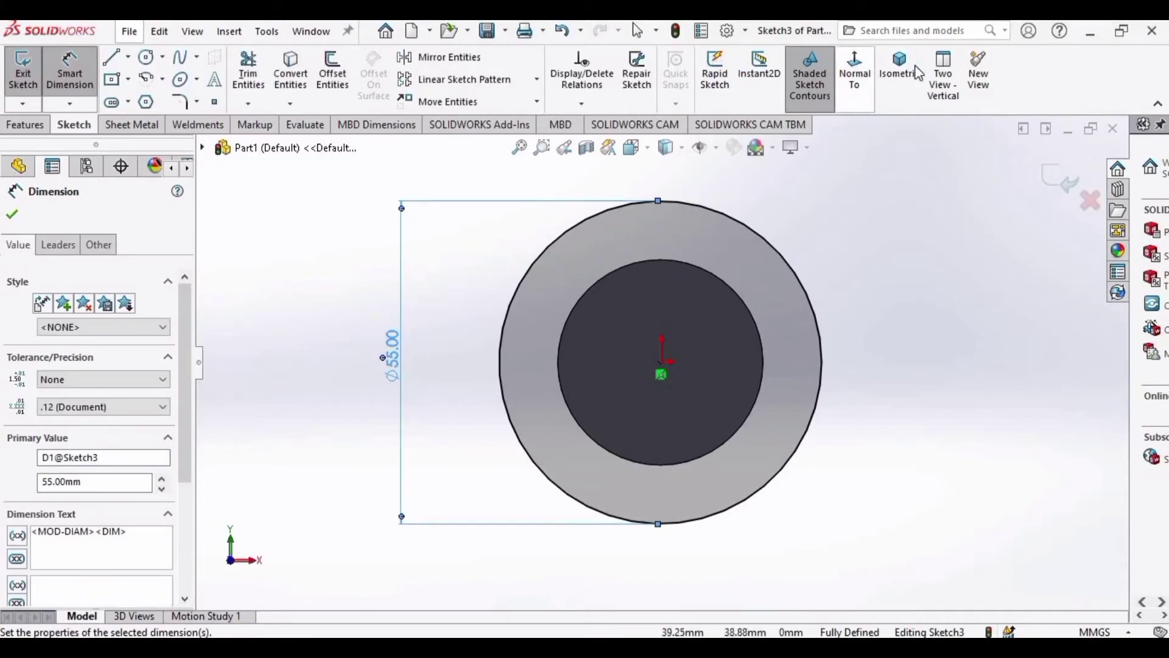
left_click(899, 66)
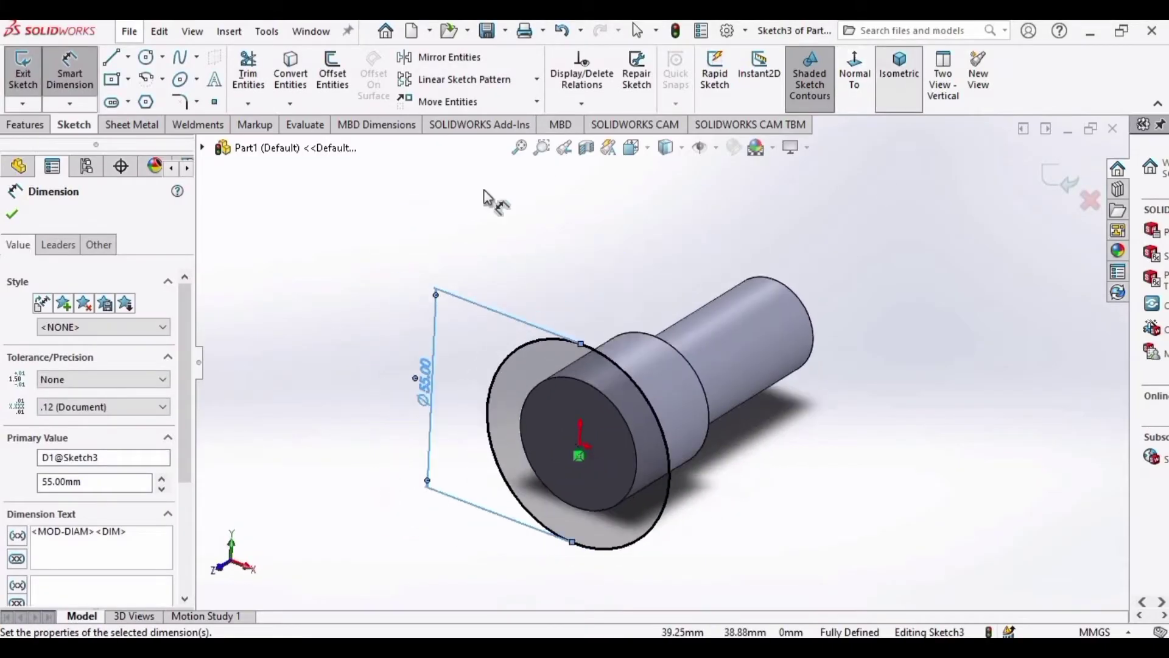
Step: Extrude the 55 mm circle 10 mm to form the flange
left_click(28, 124)
left_click(27, 73)
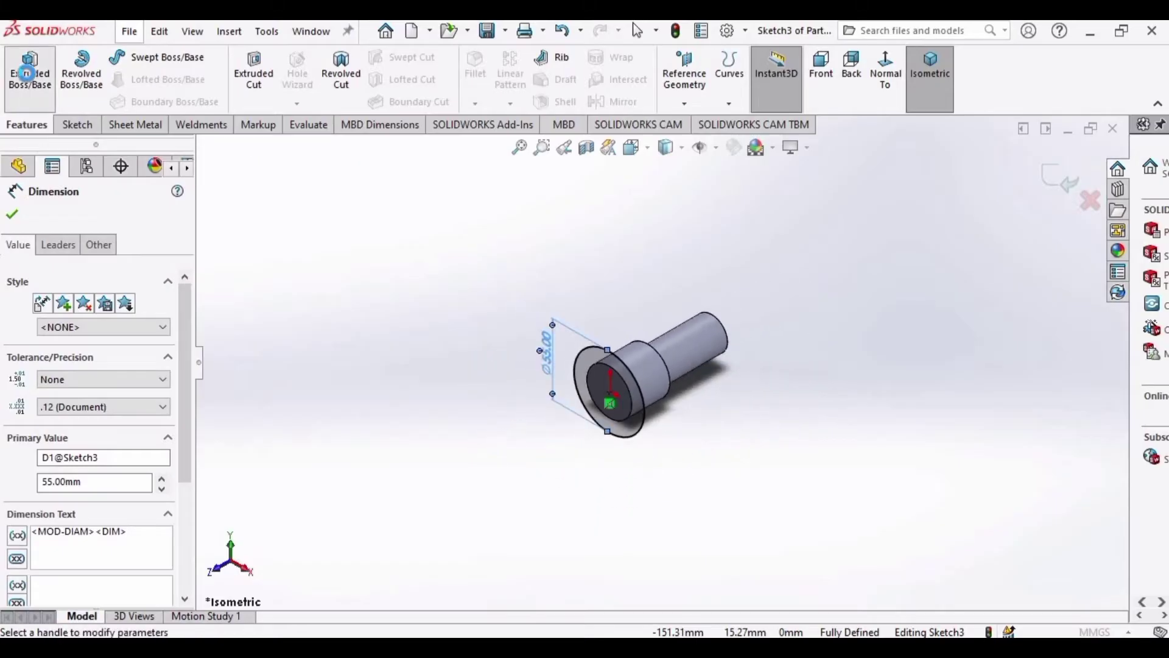
type("10")
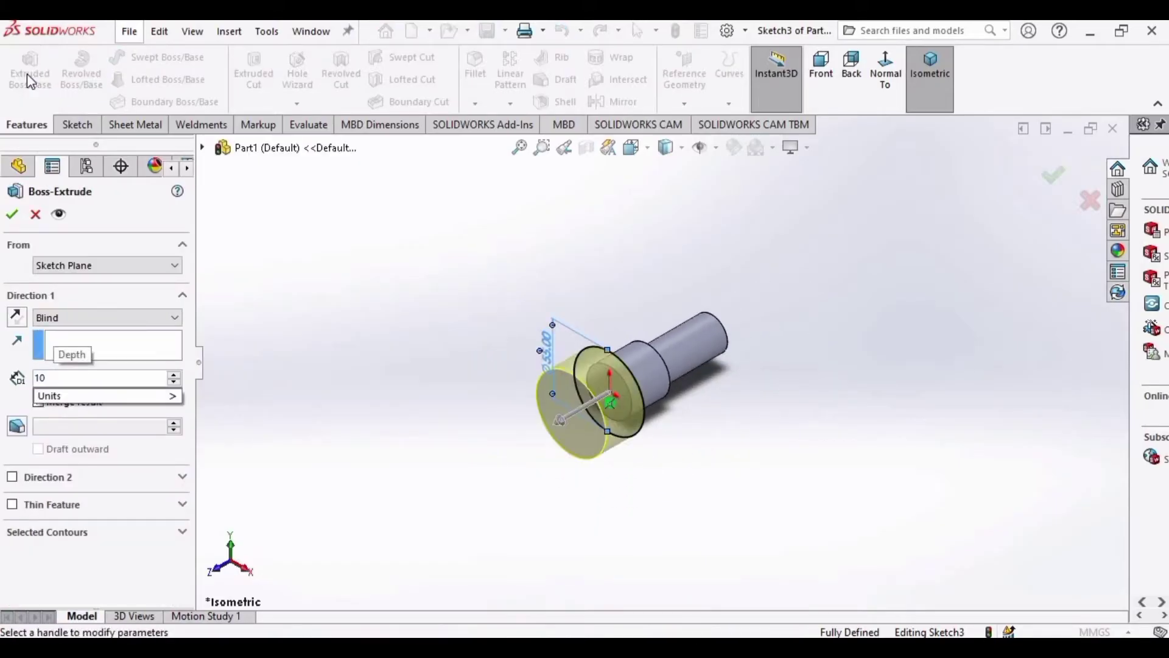
key("Return")
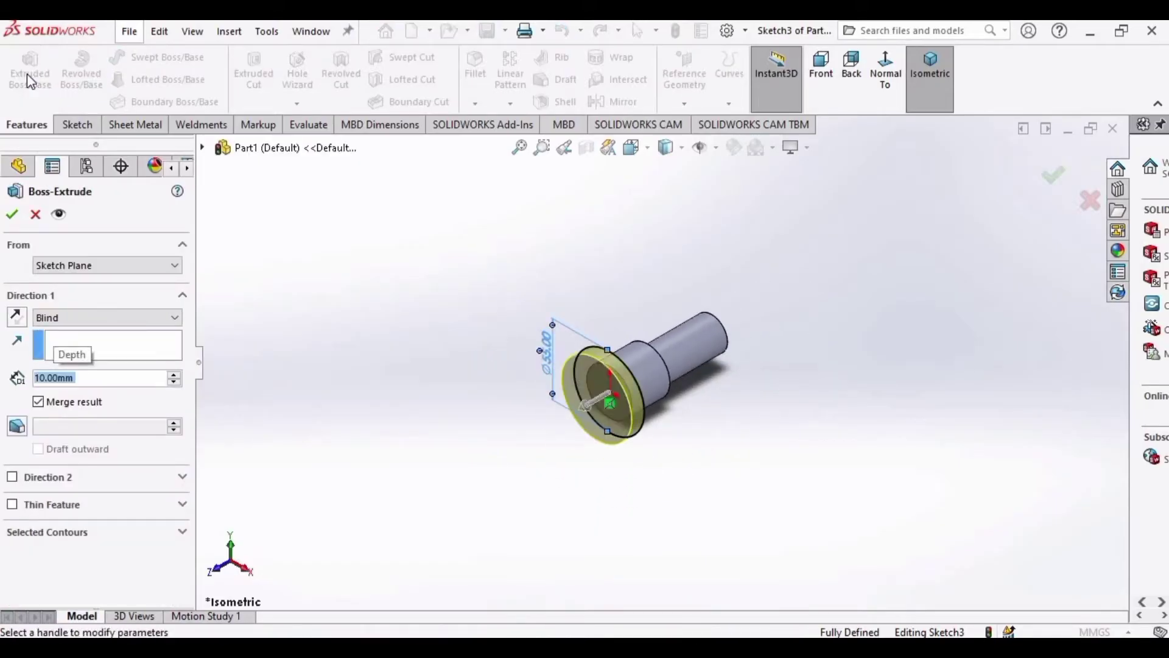
left_click(10, 210)
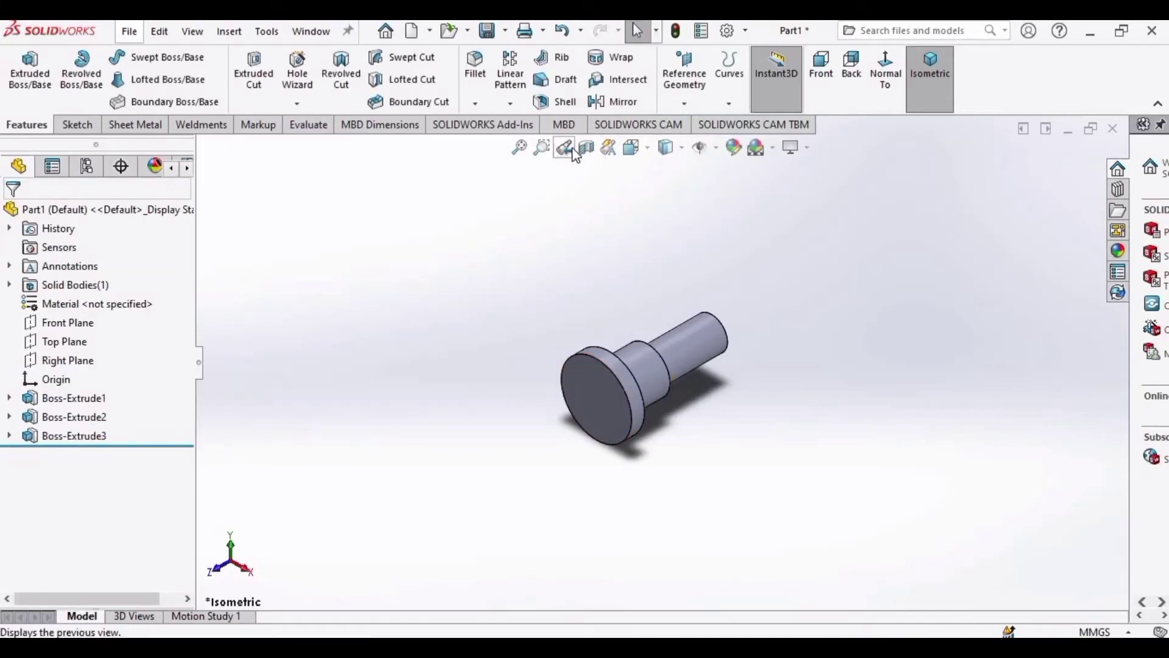
Step: Create Plane1 as a 90 mm offset from the Front Plane
left_click(684, 103)
left_click(698, 129)
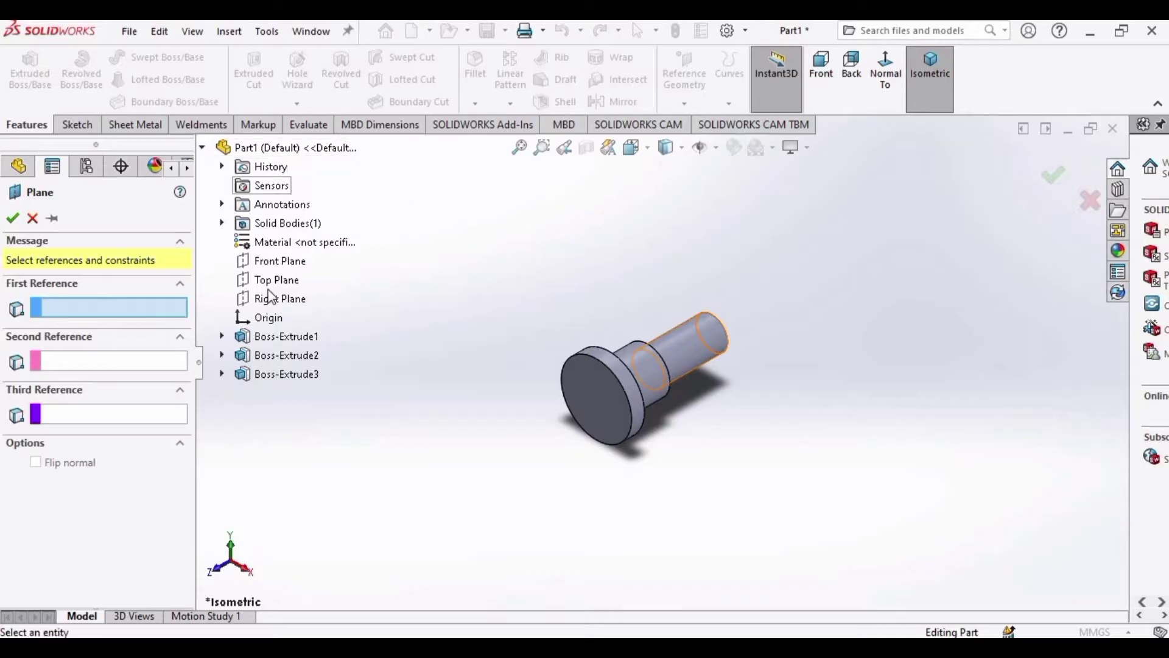
left_click(284, 261)
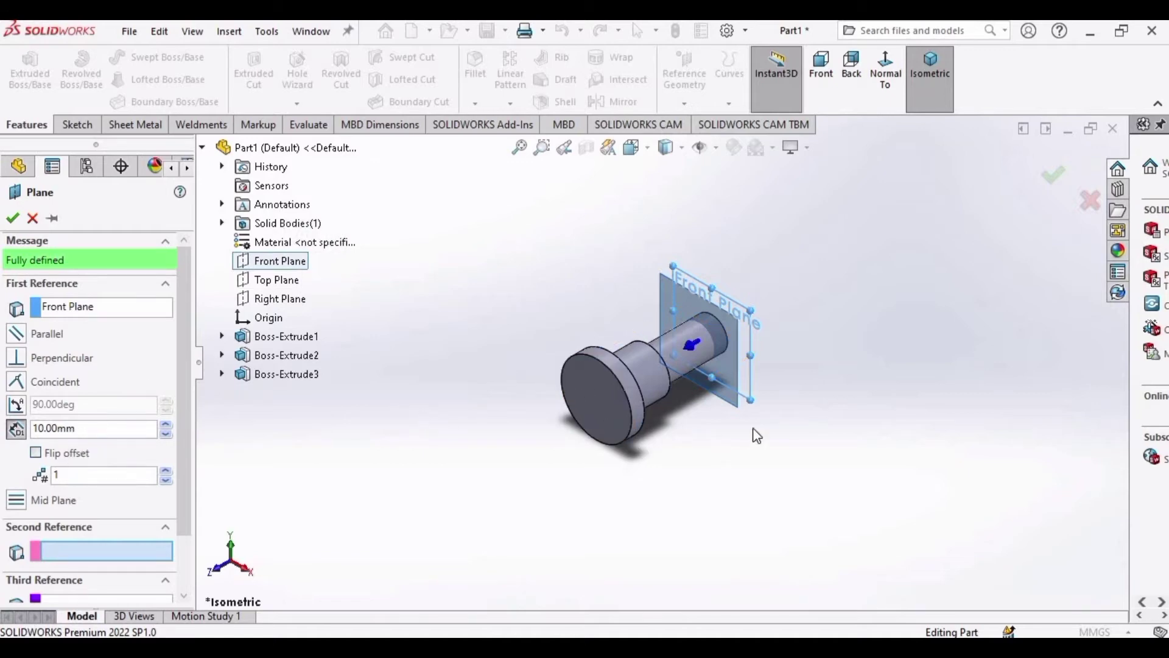
middle_click_drag(688, 416, 696, 346)
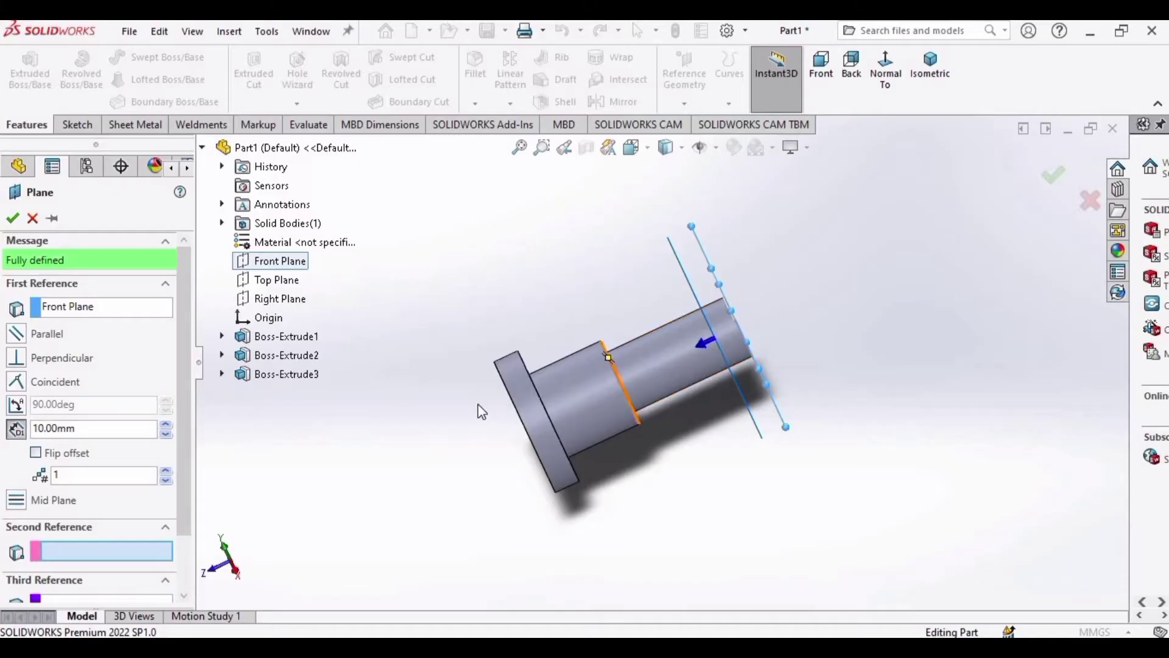
middle_click_drag(469, 435, 422, 461)
left_click(164, 426)
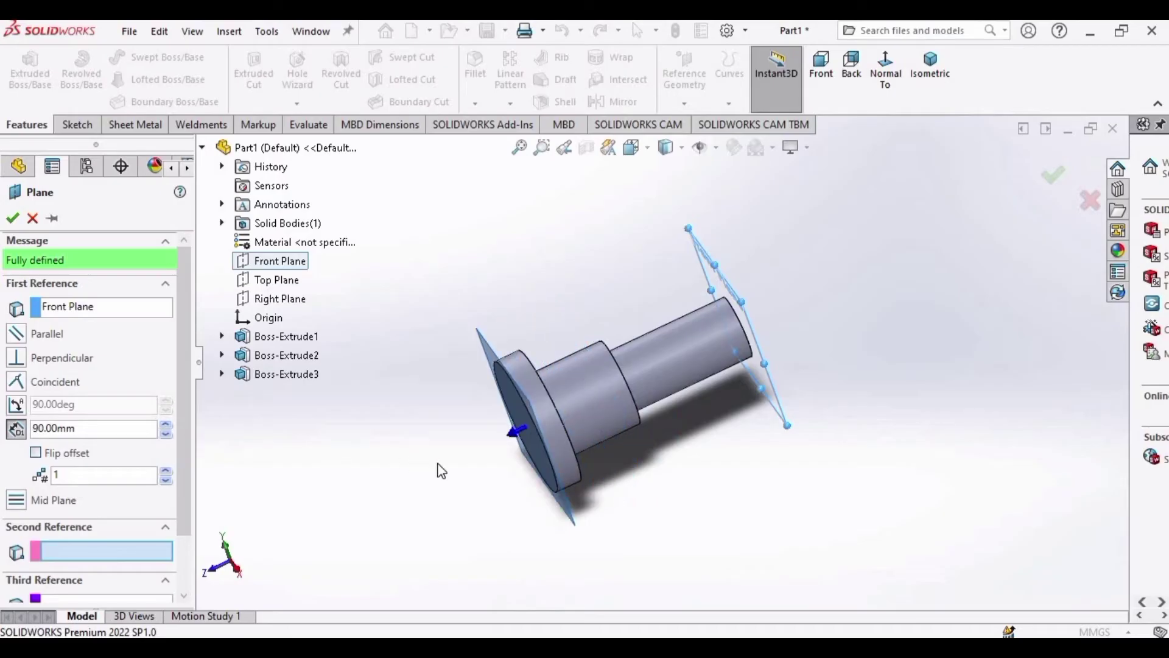
mouse_move(441, 471)
middle_mouse_down()
mouse_move(444, 504)
mouse_move(438, 463)
middle_mouse_up()
left_click(9, 226)
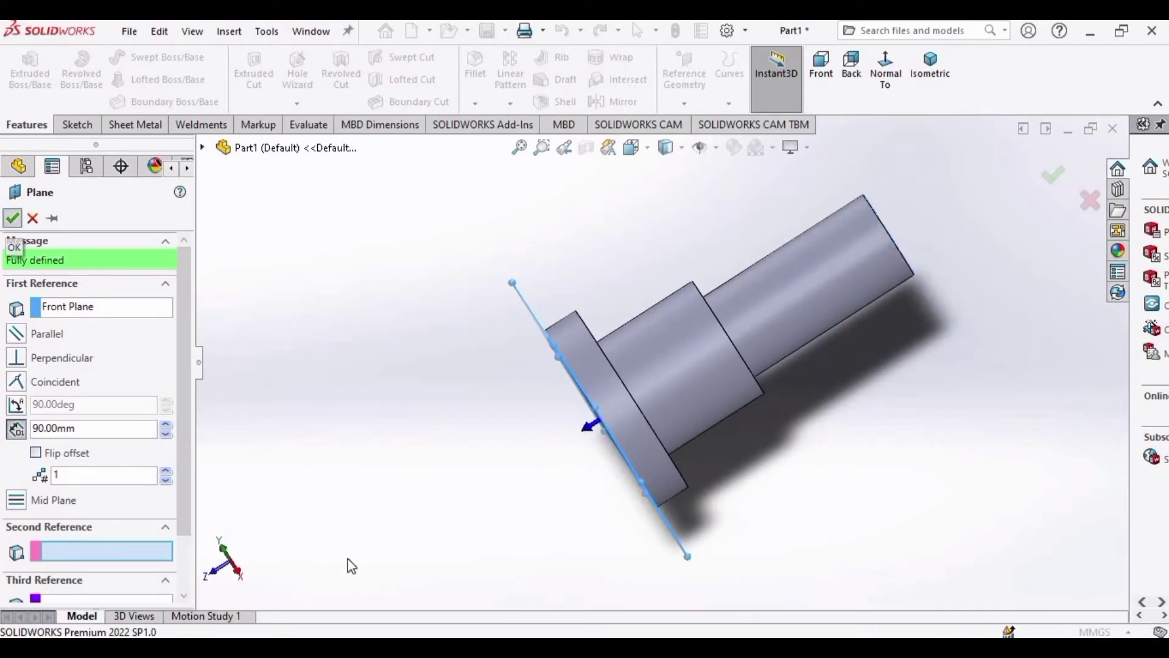
middle_click_drag(449, 473, 670, 243)
Step: Mirror the whole shaft body about Plane1 to create Mirror1
left_click(631, 105)
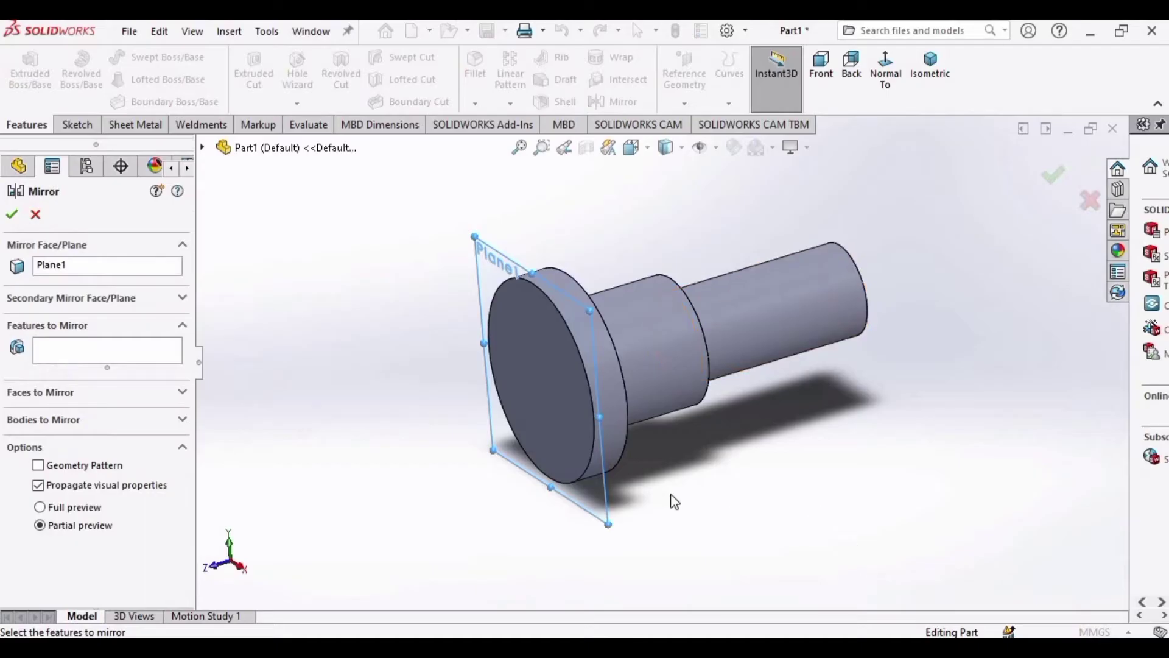
scroll(700, 509, "up", 3)
middle_click_drag(733, 518, 687, 470)
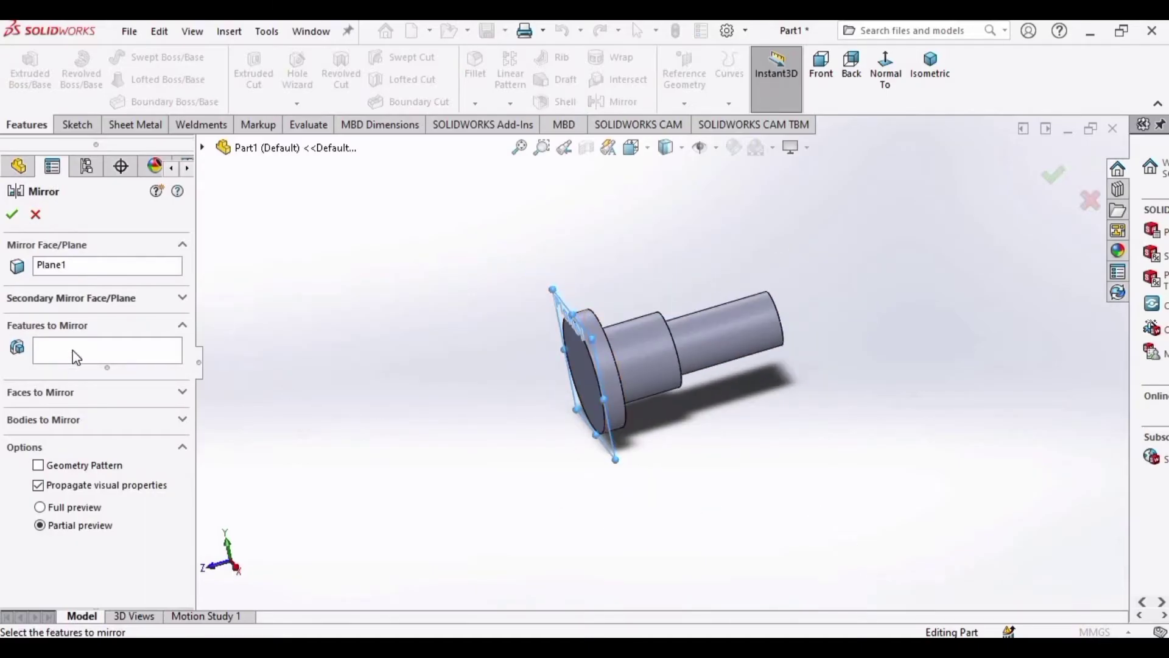
left_click(182, 325)
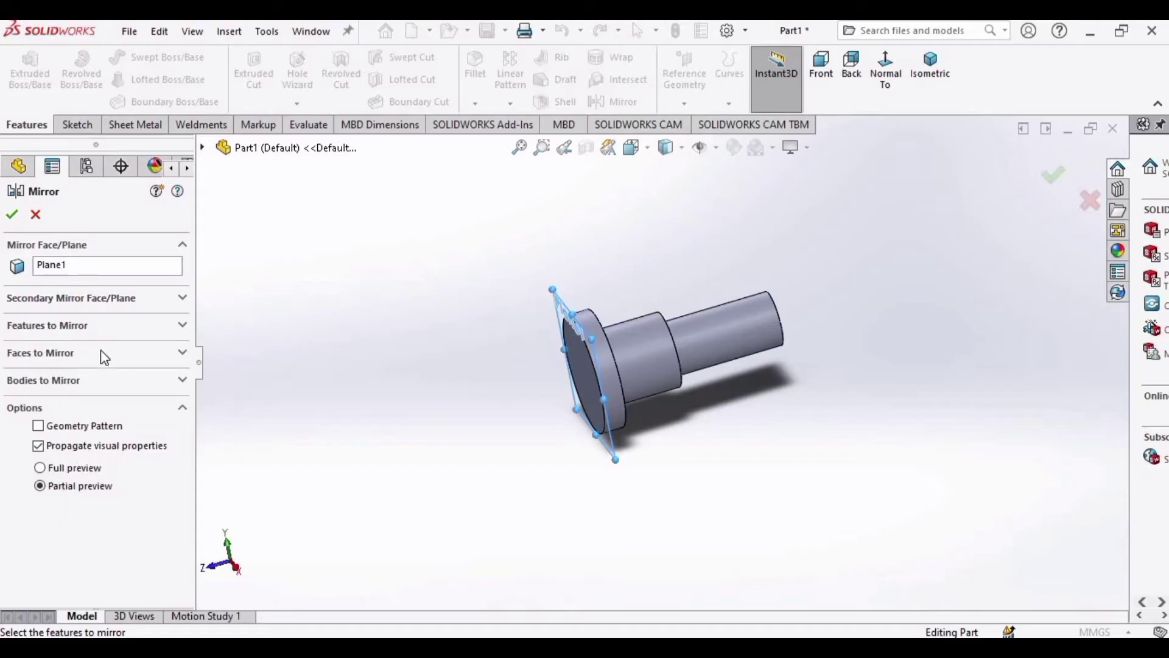
left_click(58, 381)
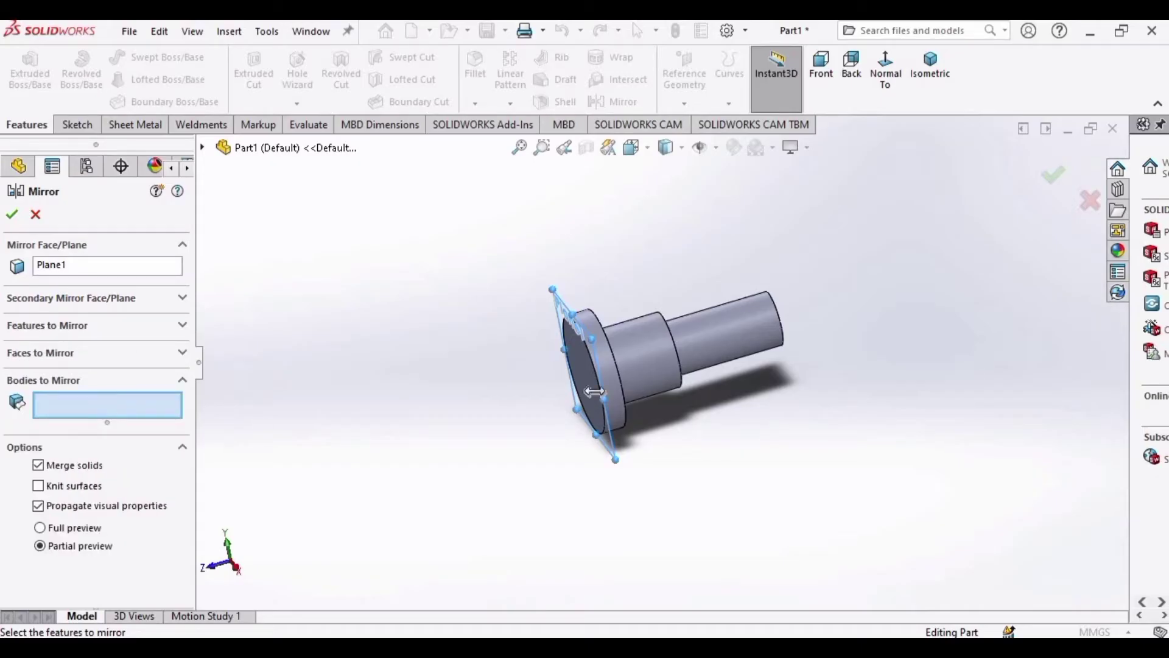
left_click(201, 147)
left_click(627, 329)
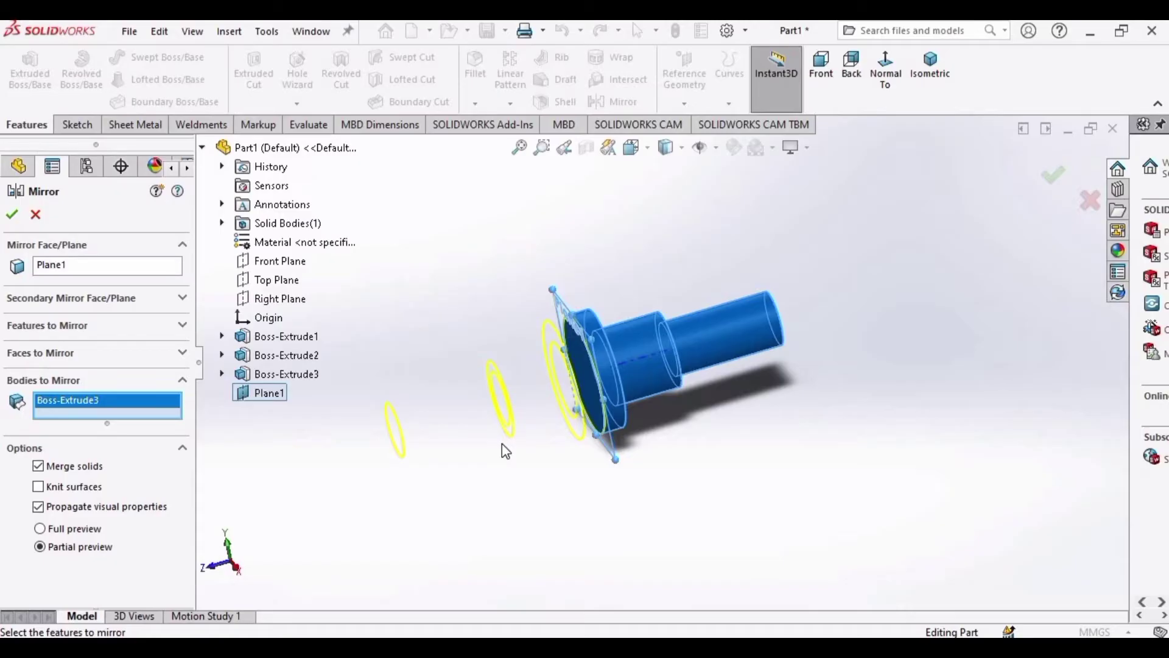
left_click(199, 150)
middle_click_drag(481, 411, 934, 399)
left_click(930, 66)
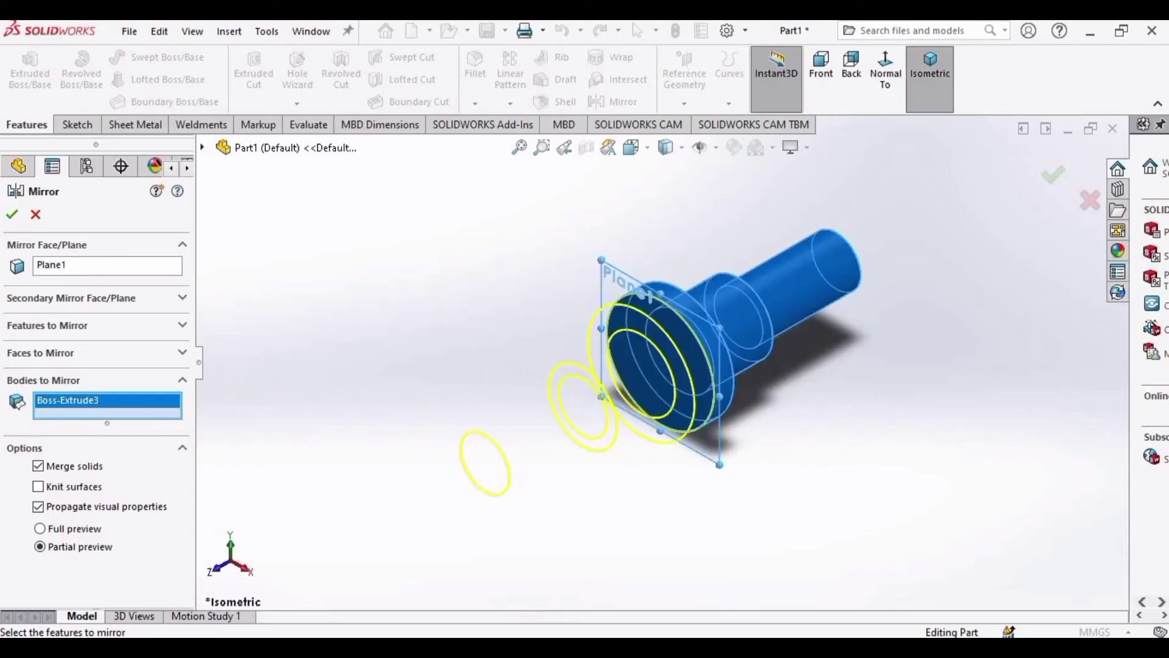
left_click(11, 213)
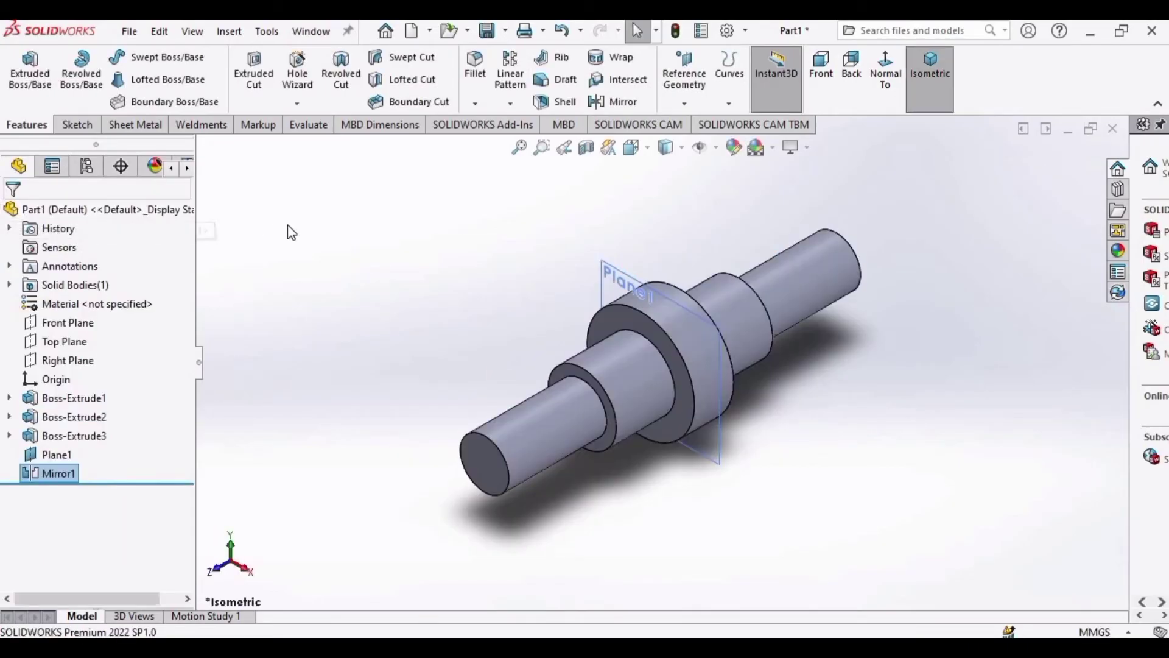
Step: Start a 2 mm fillet on the shaft's end edge
left_click(292, 232)
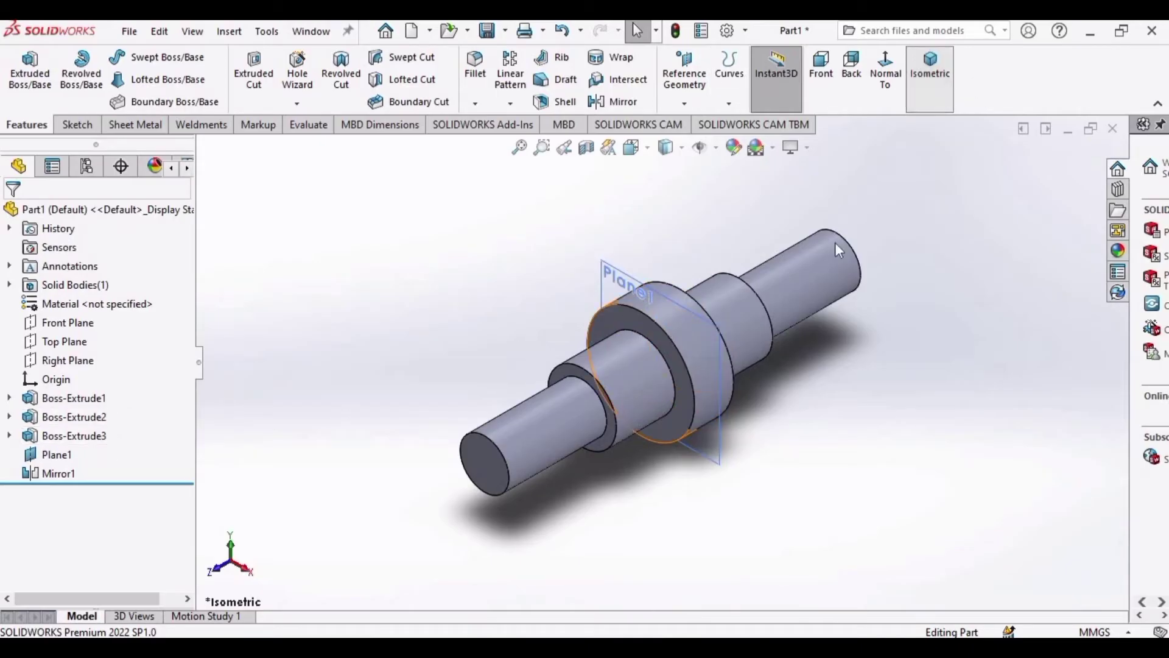
middle_click_drag(938, 383, 522, 418)
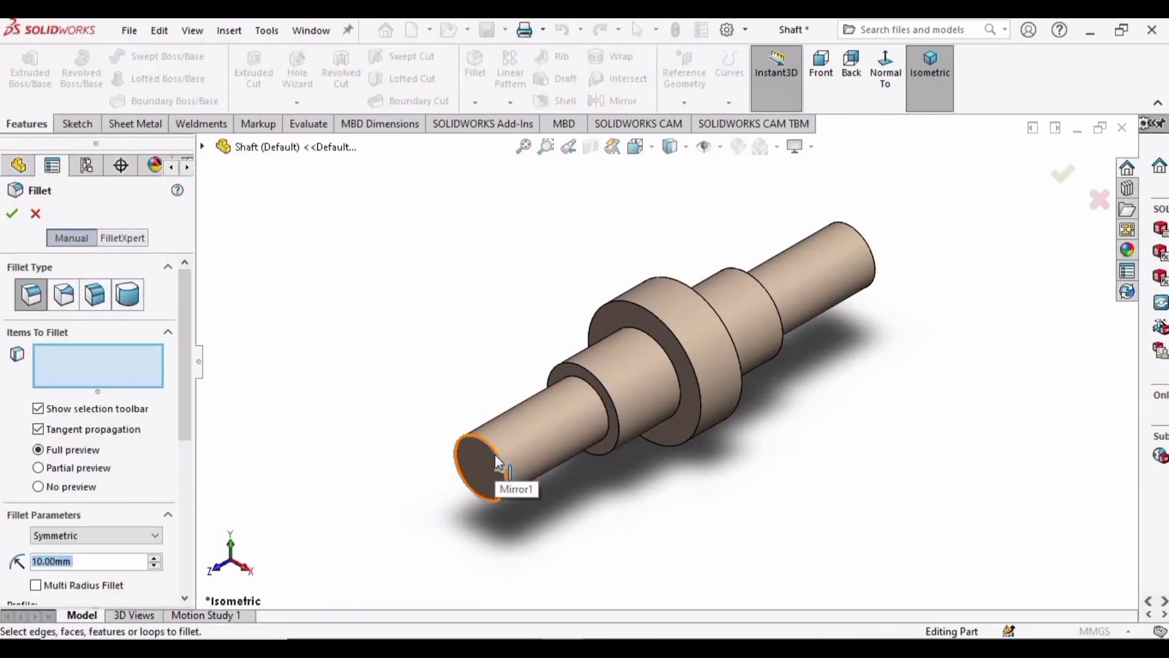
scroll(529, 451, "down", 3)
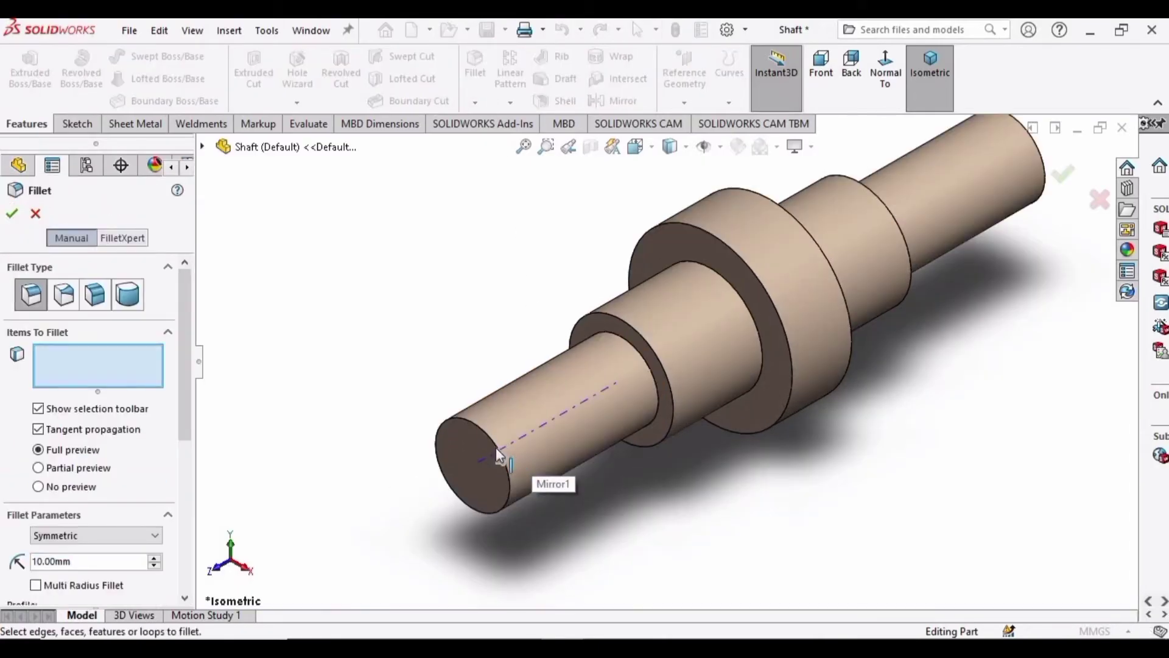
left_click(498, 453)
double_click(93, 562)
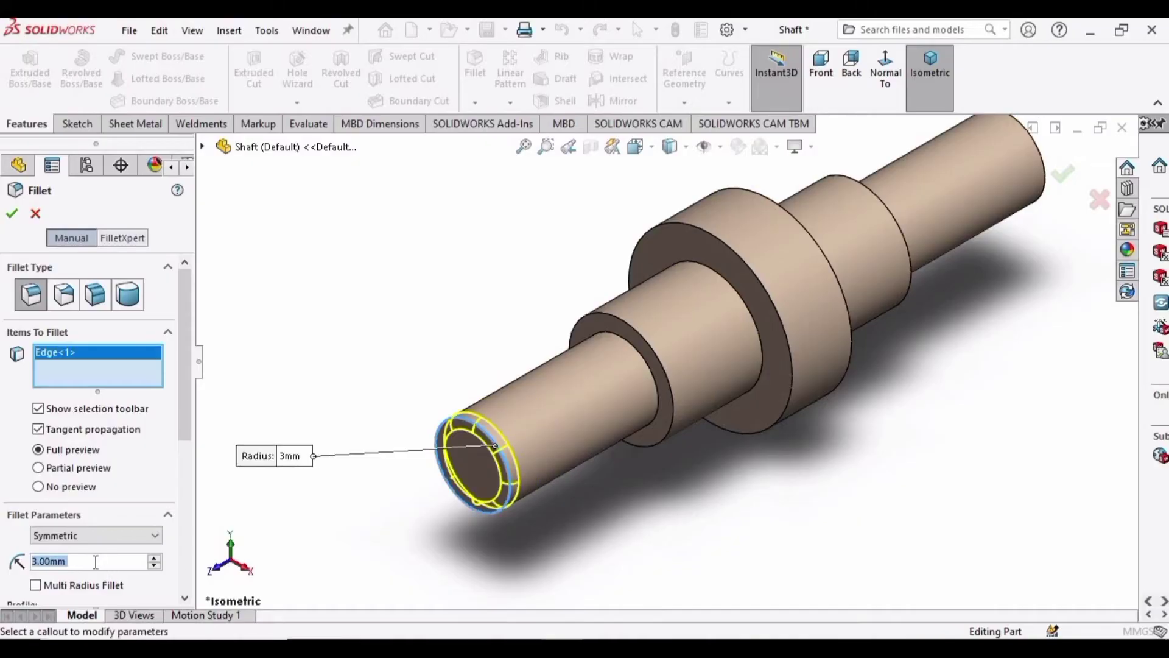
type("2")
key("Return")
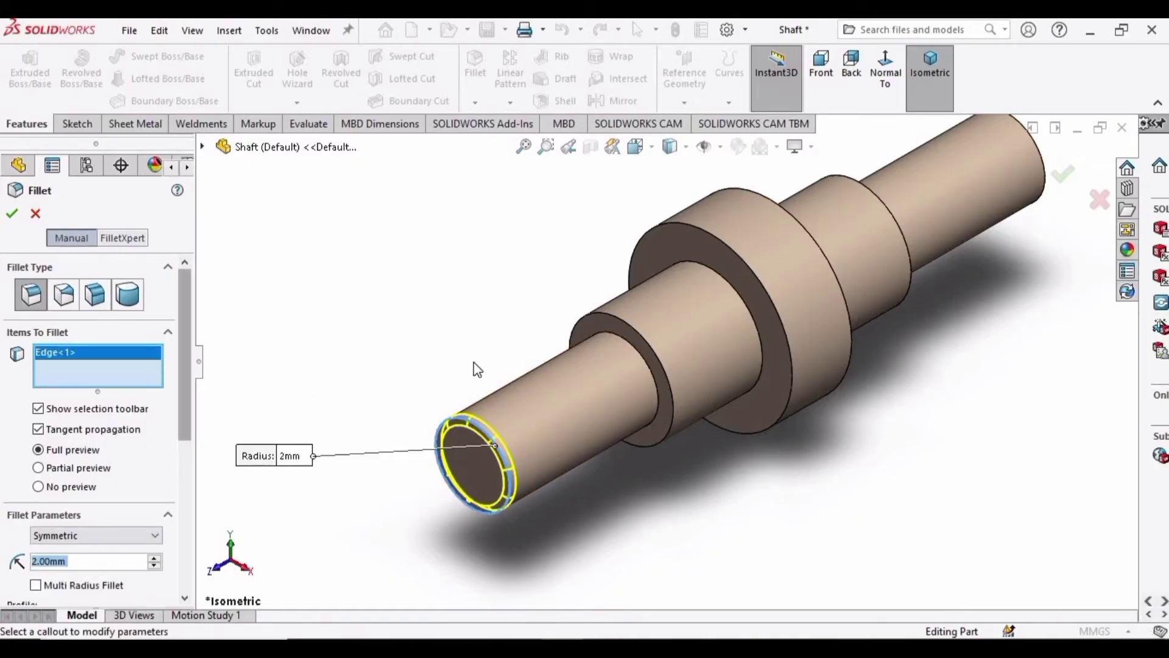
Step: Add the step, collar rim and far end edges to the 2 mm fillet
left_click(660, 362)
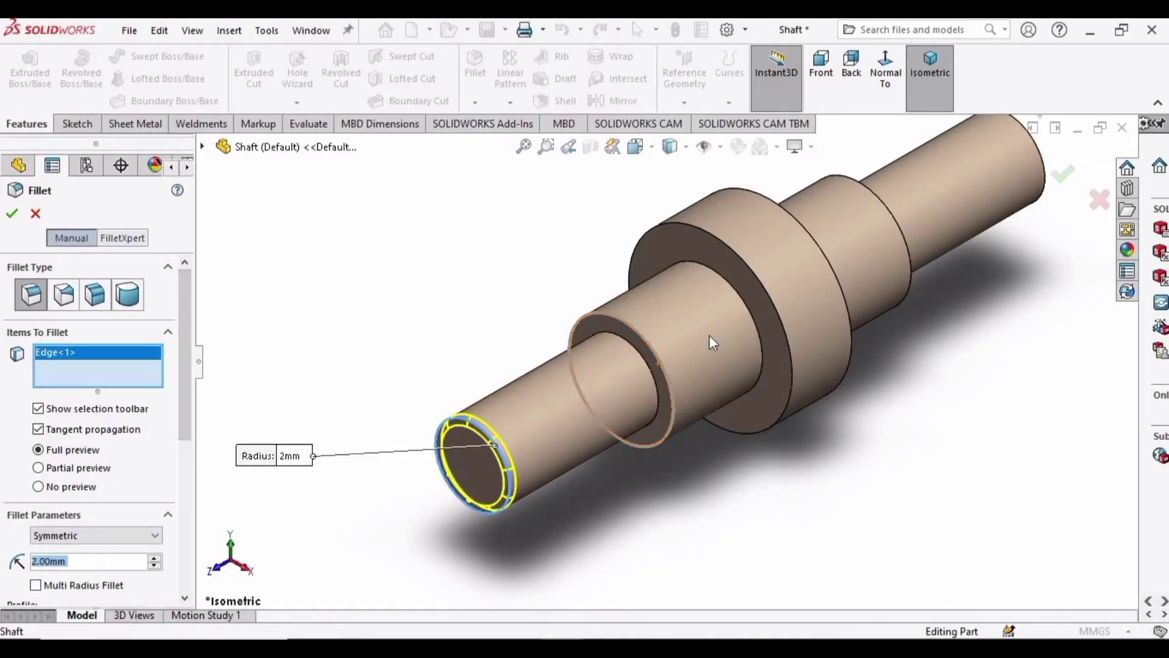
left_click(767, 295)
left_click(901, 230)
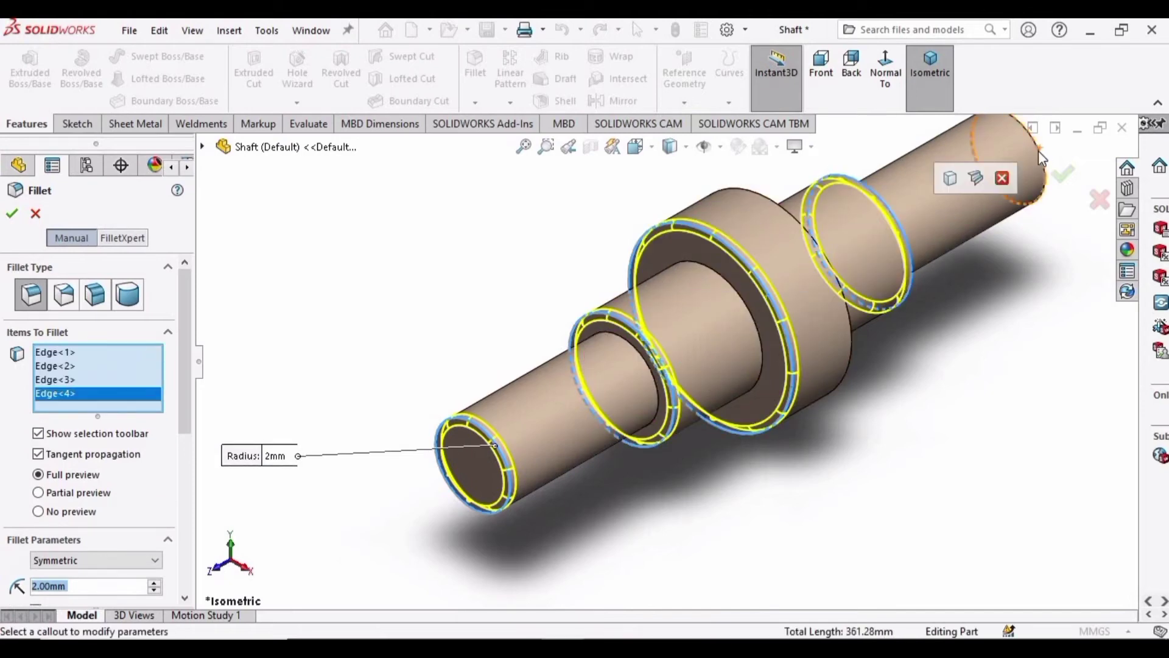
left_click(1039, 151)
middle_click_drag(886, 402, 853, 316)
scroll(689, 331, "down", 3)
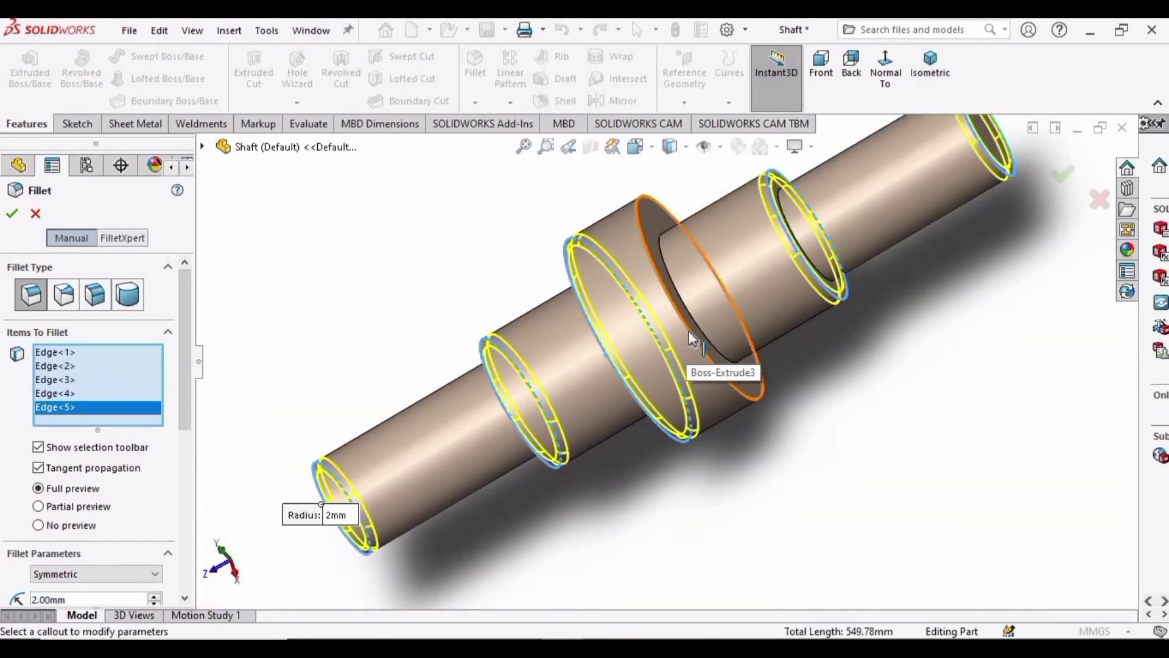
left_click(688, 331)
scroll(609, 329, "down", 2)
Step: Finish the fillet and start a sketch on the shaft's end face
key("Return")
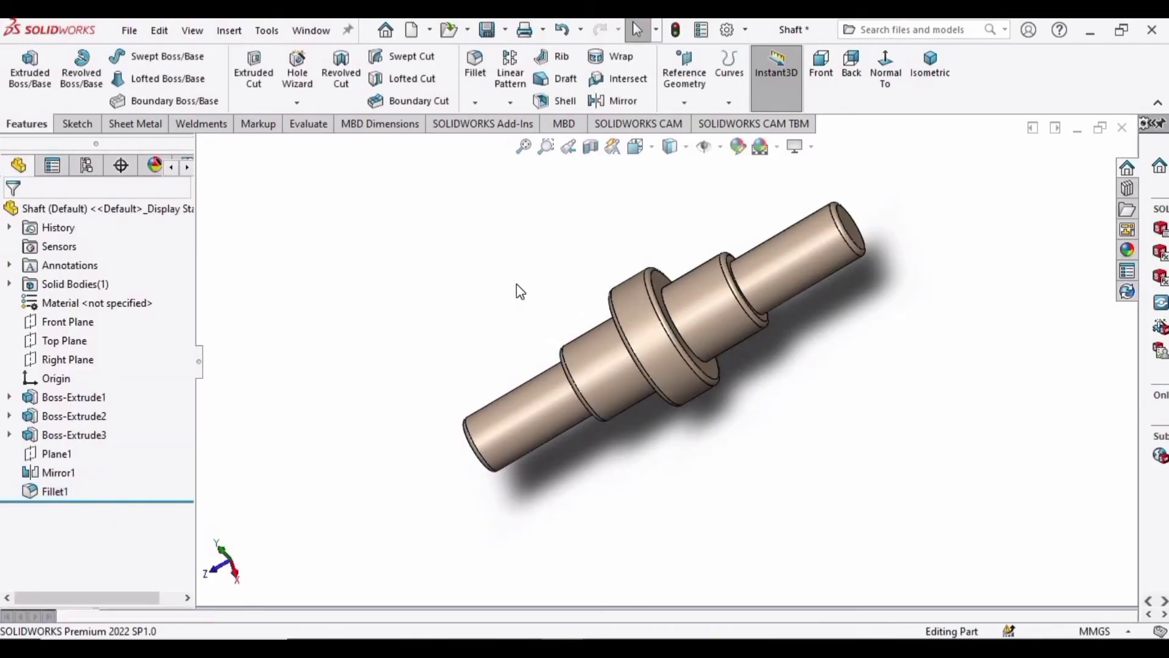
middle_click_drag(859, 412, 518, 391)
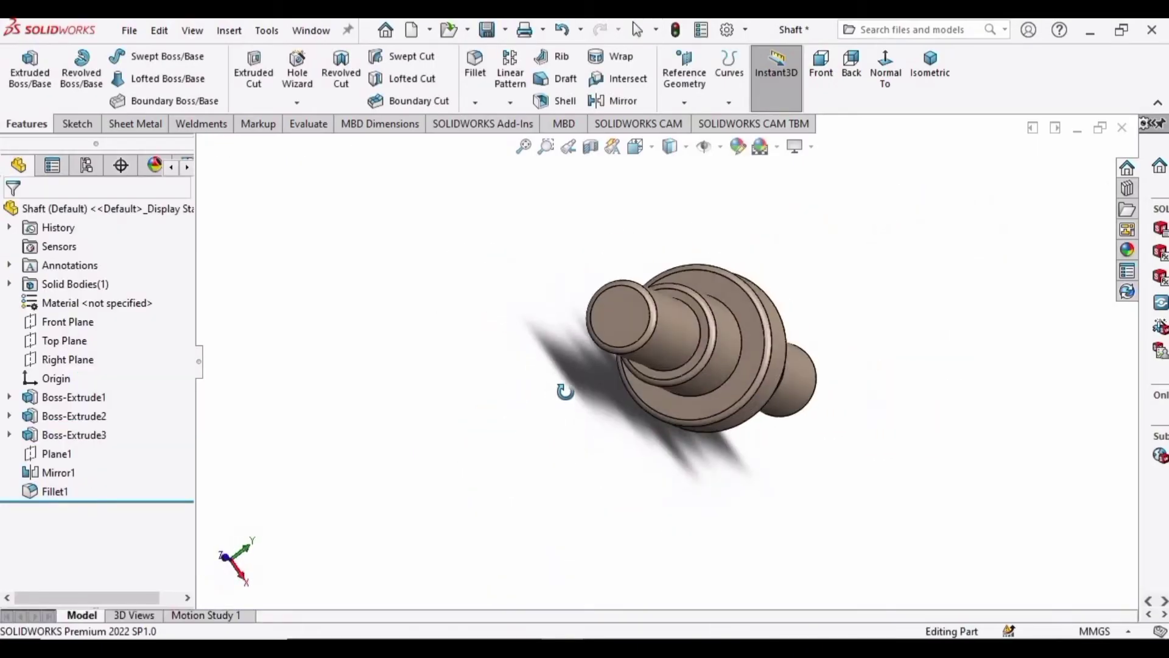
left_click_drag(565, 391, 895, 370)
key("Escape")
scroll(644, 352, "down", 5)
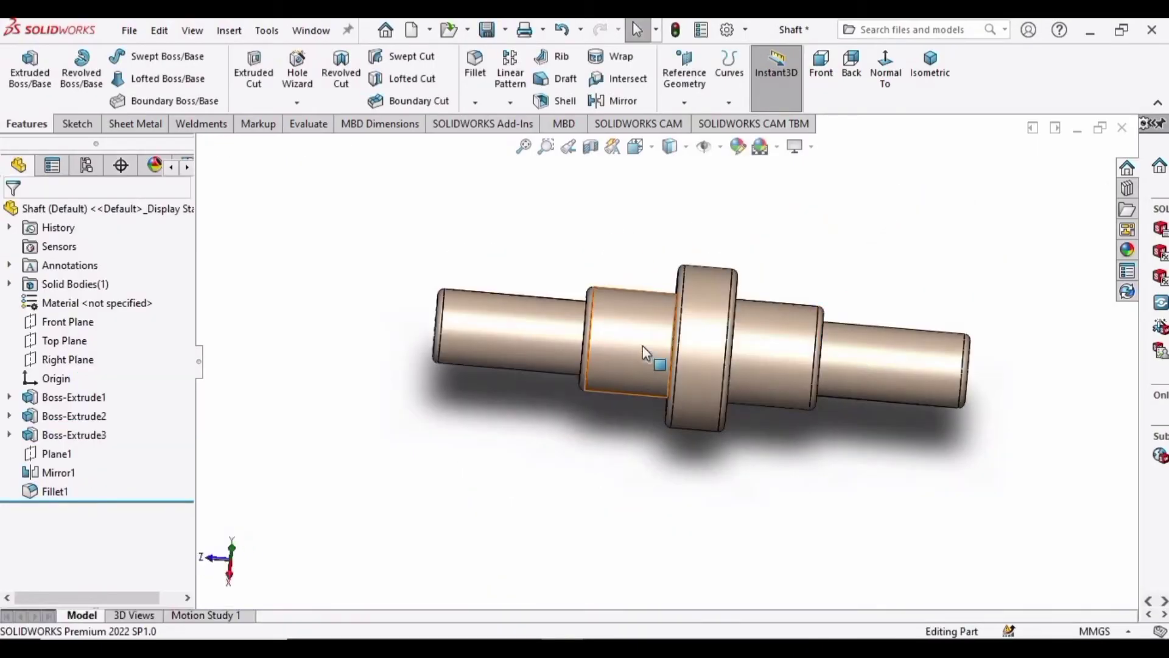
scroll(642, 346, "up", 3)
middle_click_drag(652, 359, 726, 357)
left_click(730, 376)
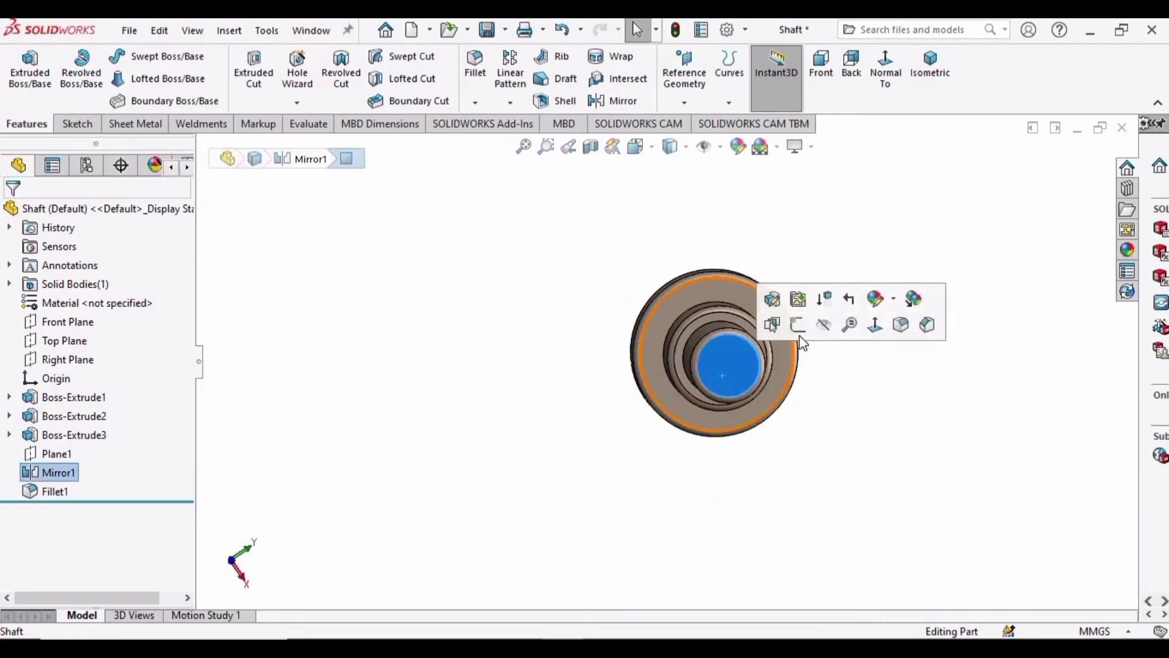
left_click(802, 326)
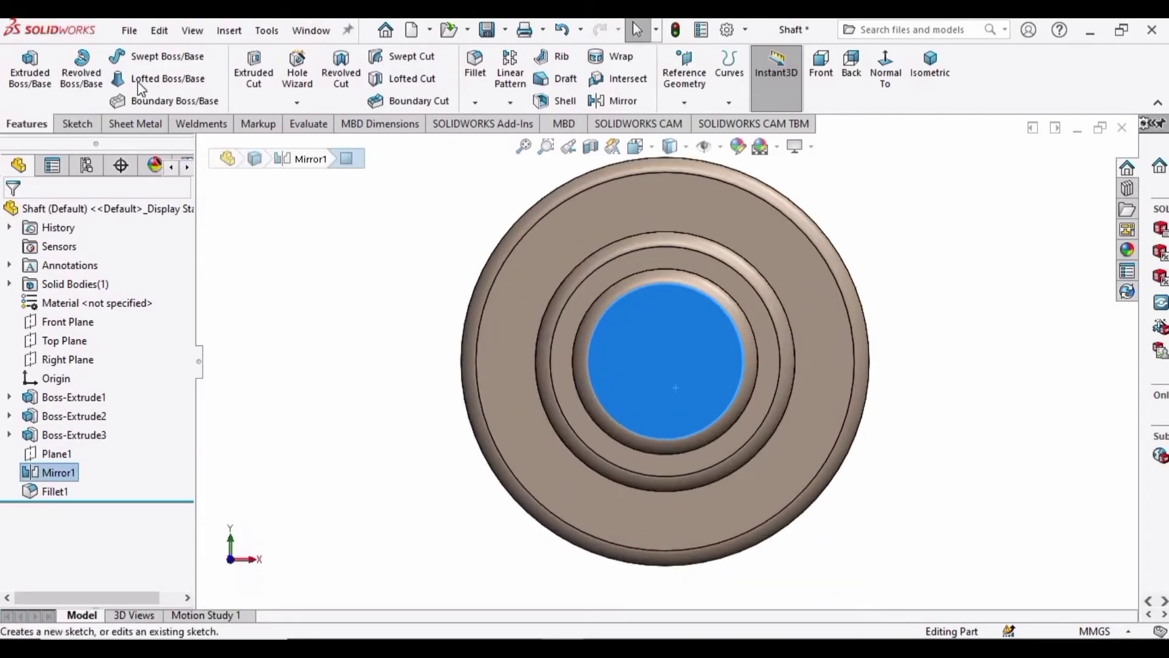
Step: Draw an 18 mm tall centre rectangle from the origin on the end face
left_click(127, 81)
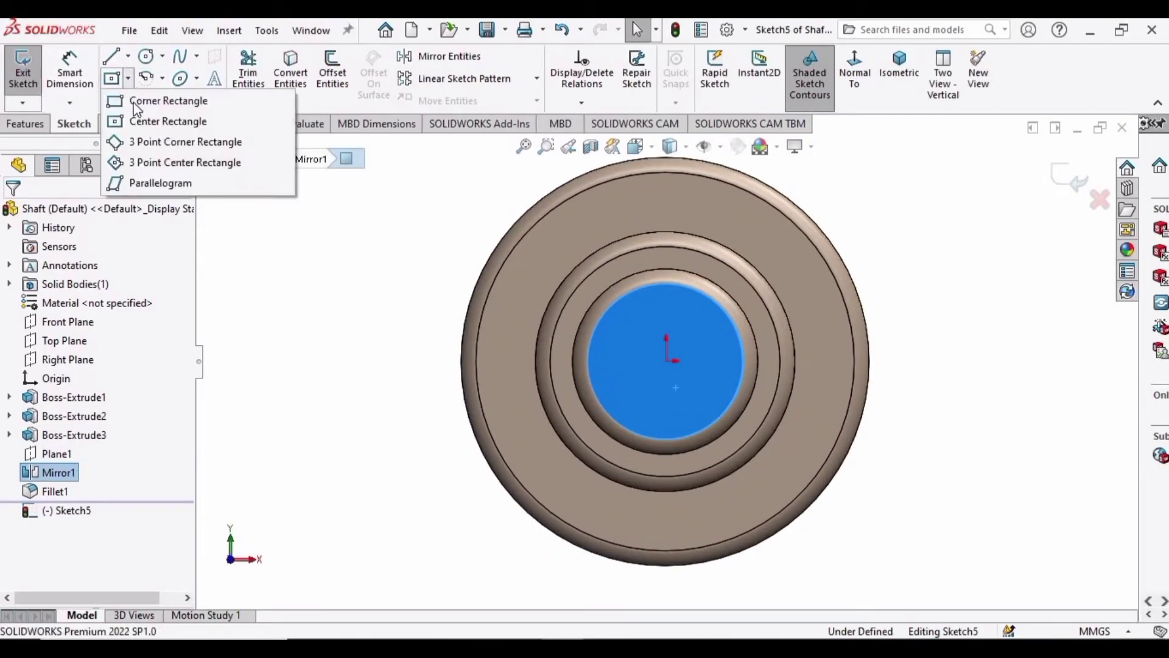
left_click(173, 125)
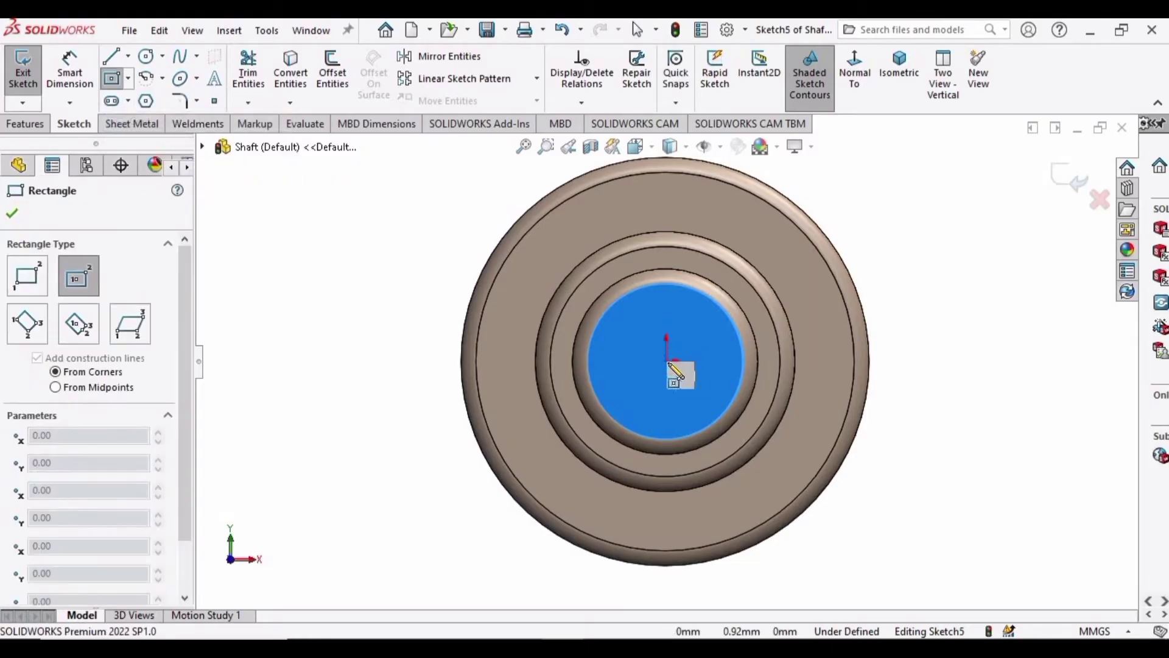
left_click(668, 361)
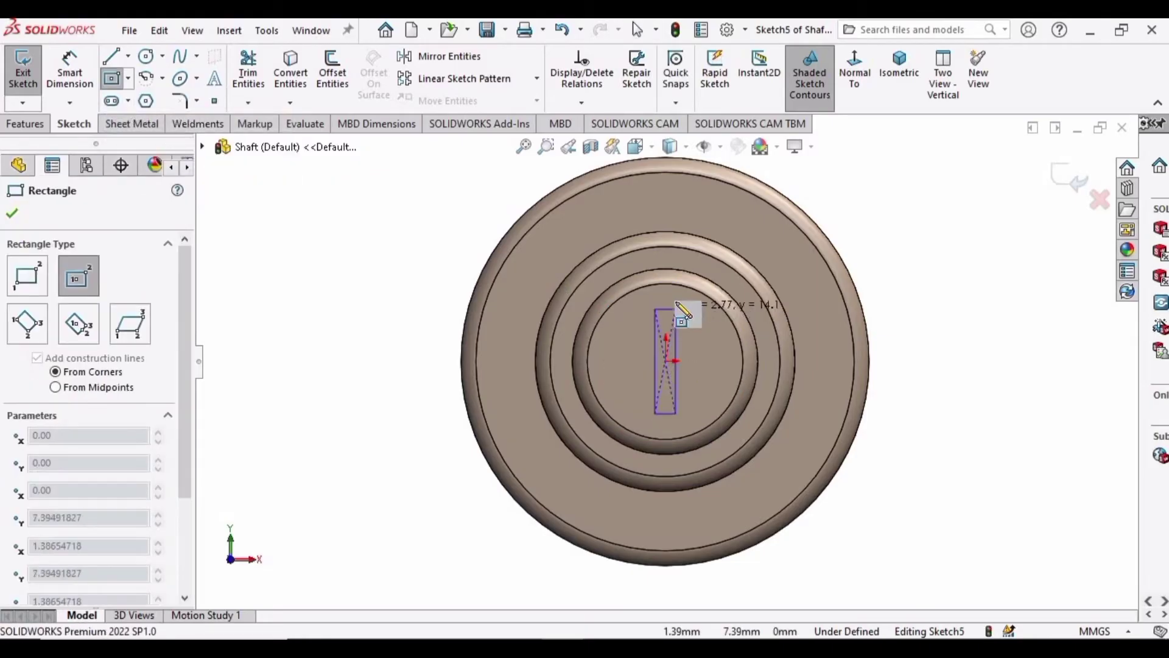
left_click(760, 295)
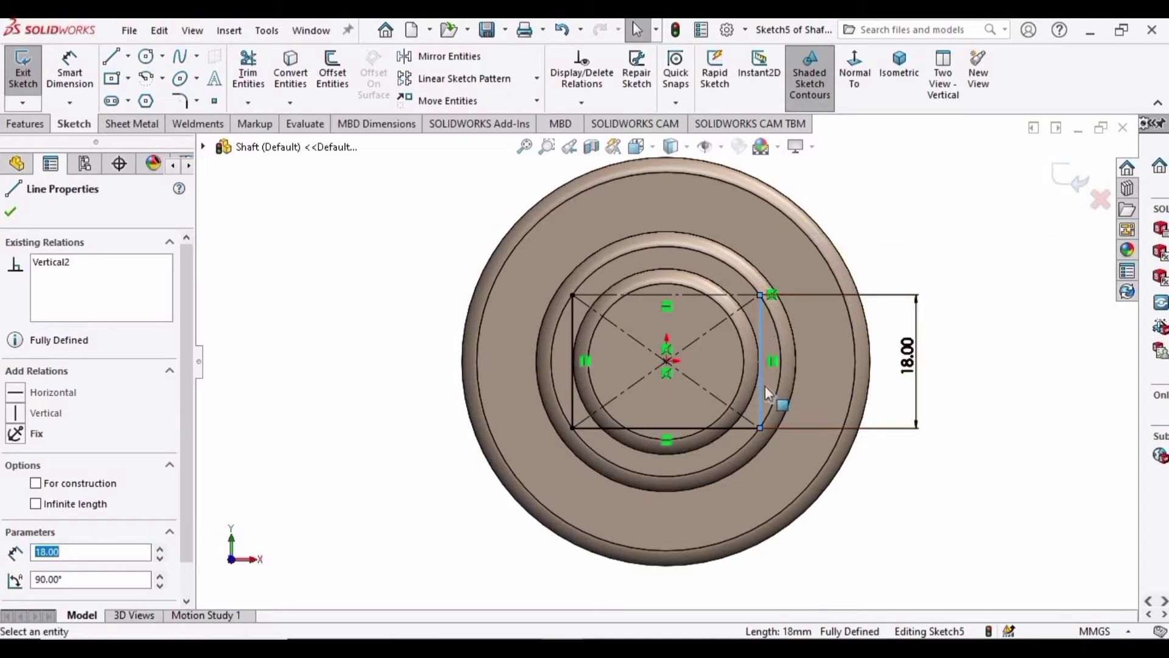
key("Escape")
left_click(724, 427)
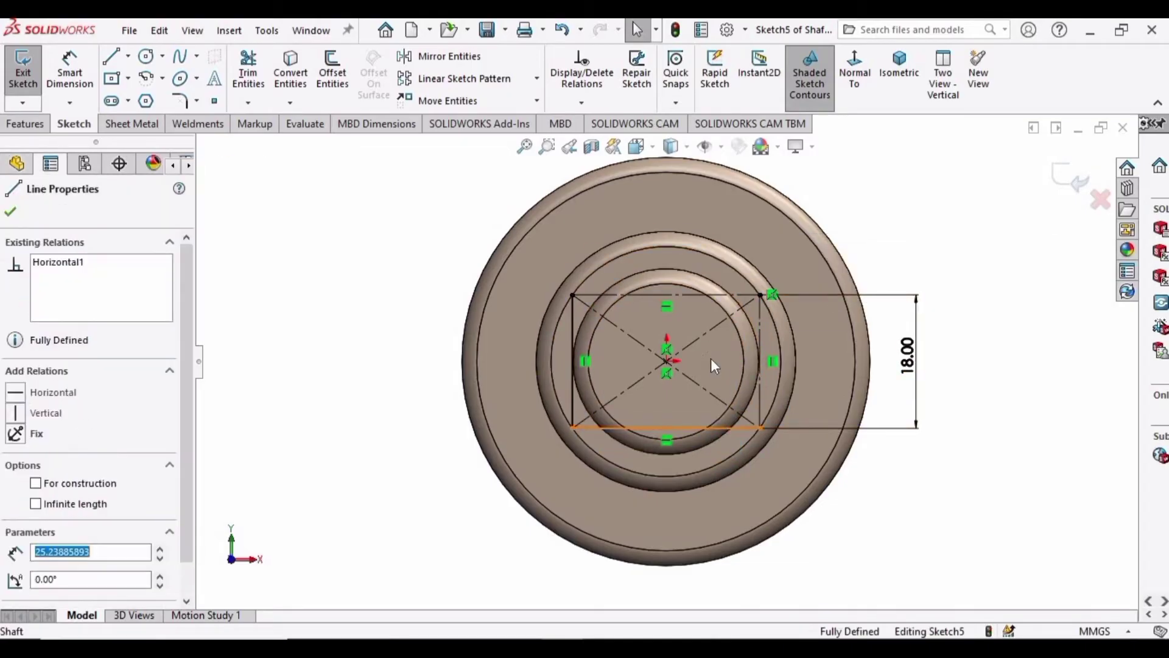
key("Escape")
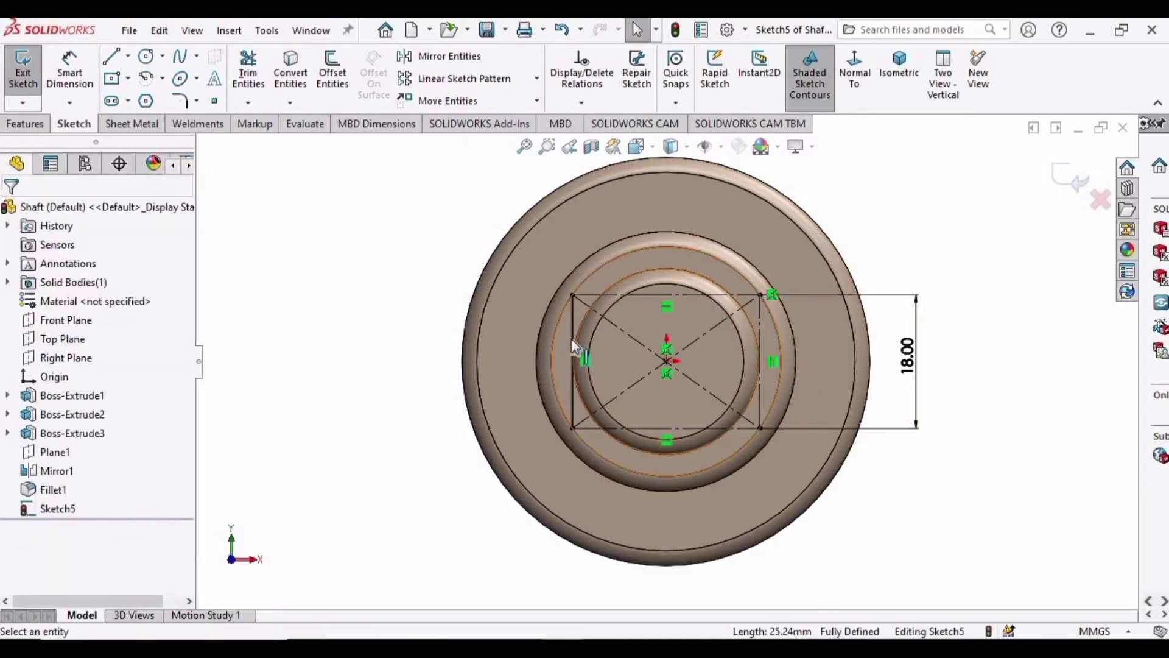
left_click(572, 340)
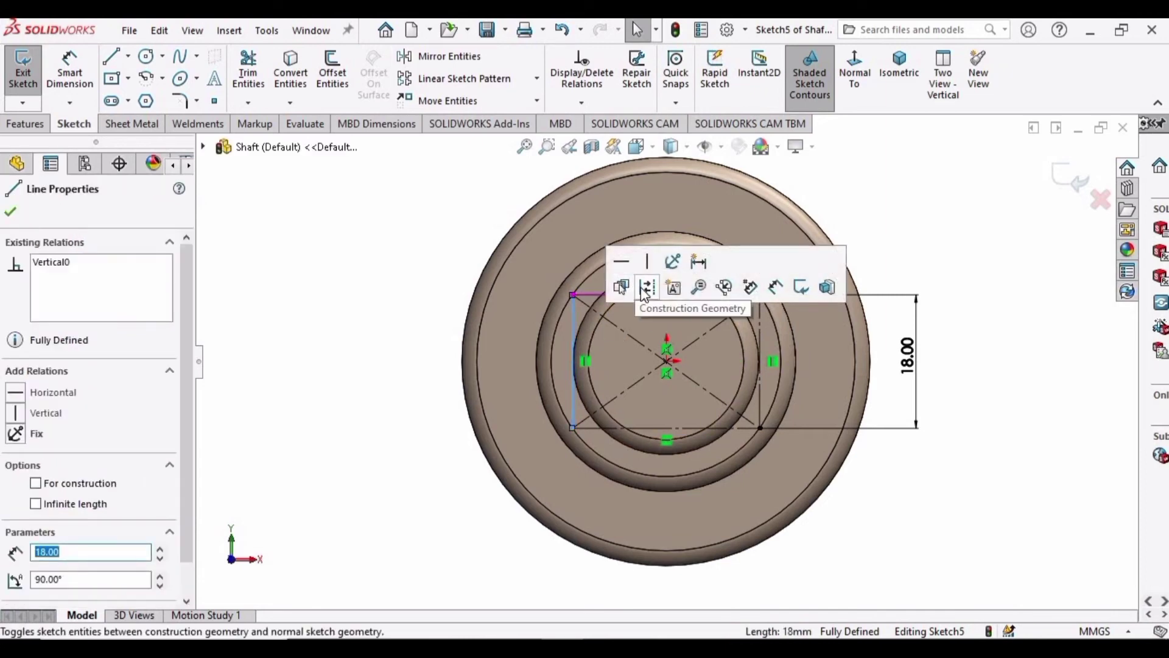
key("Escape")
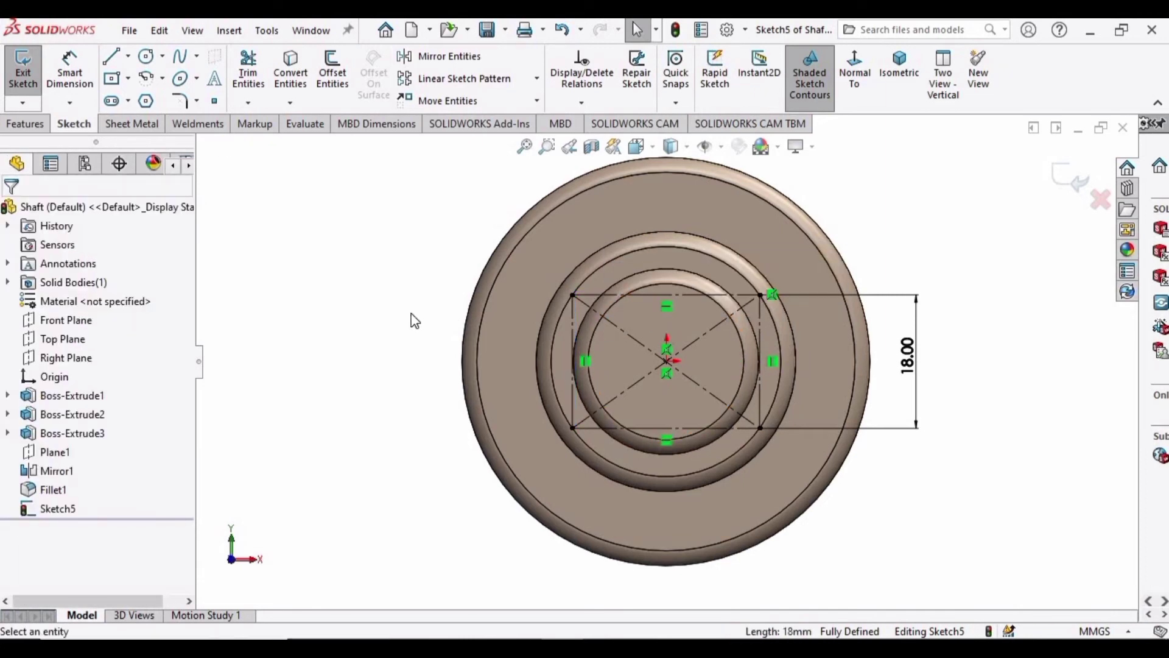
Step: Outline a closed region above the rectangle with lines
left_click(111, 56)
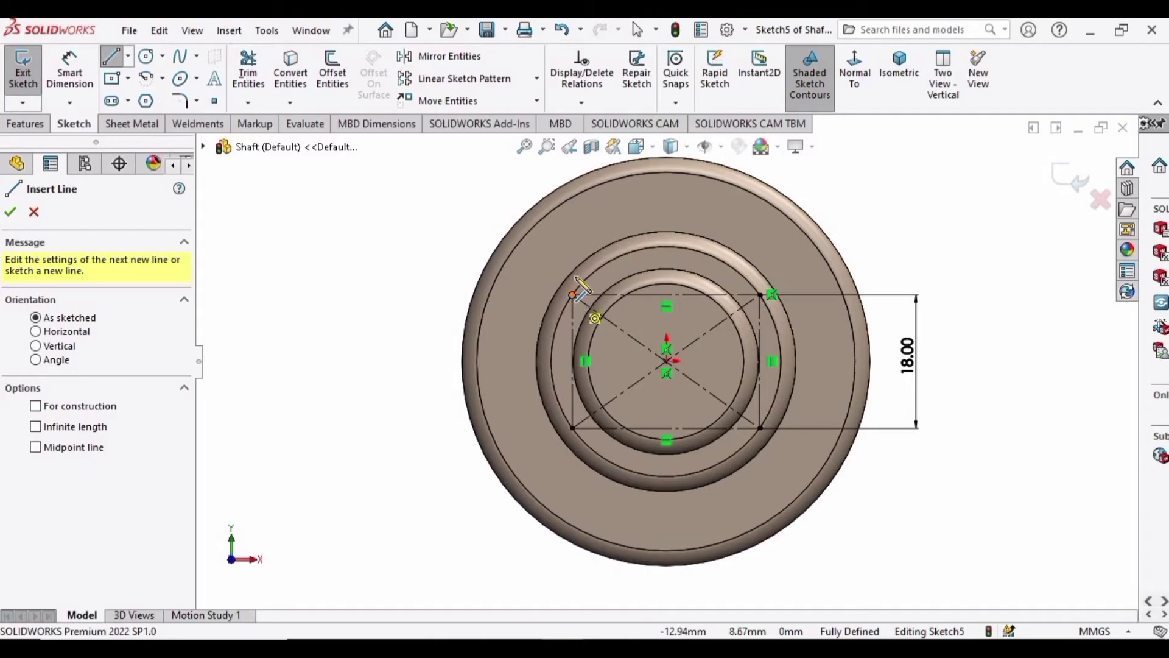
left_click(574, 291)
left_click(573, 243)
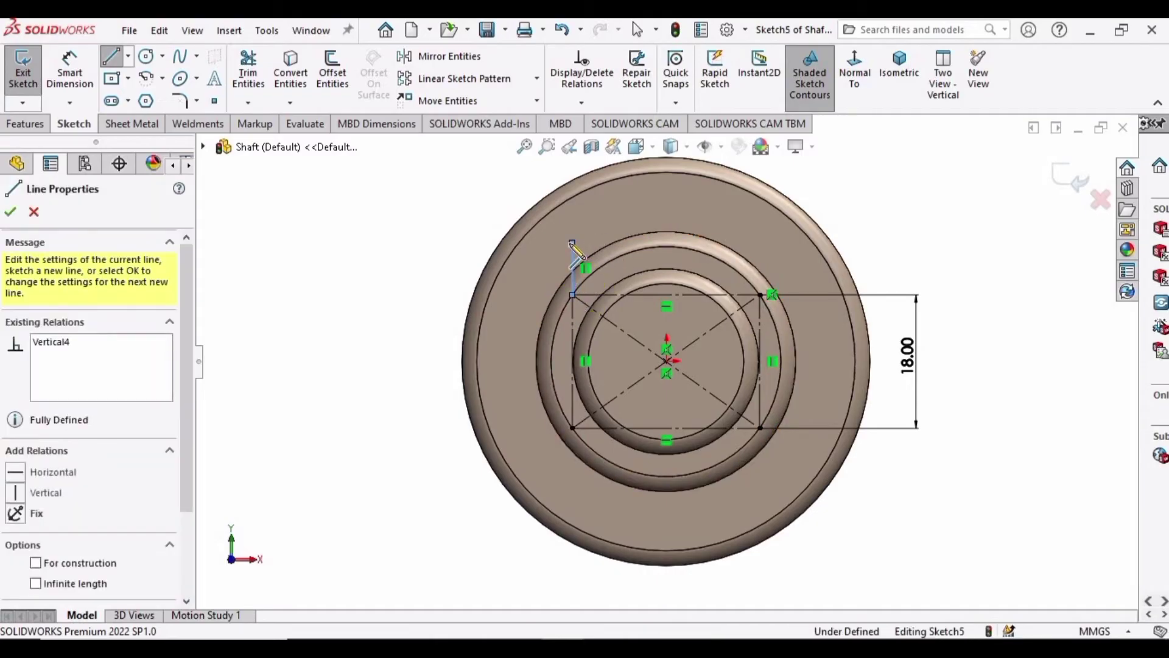
left_click(759, 242)
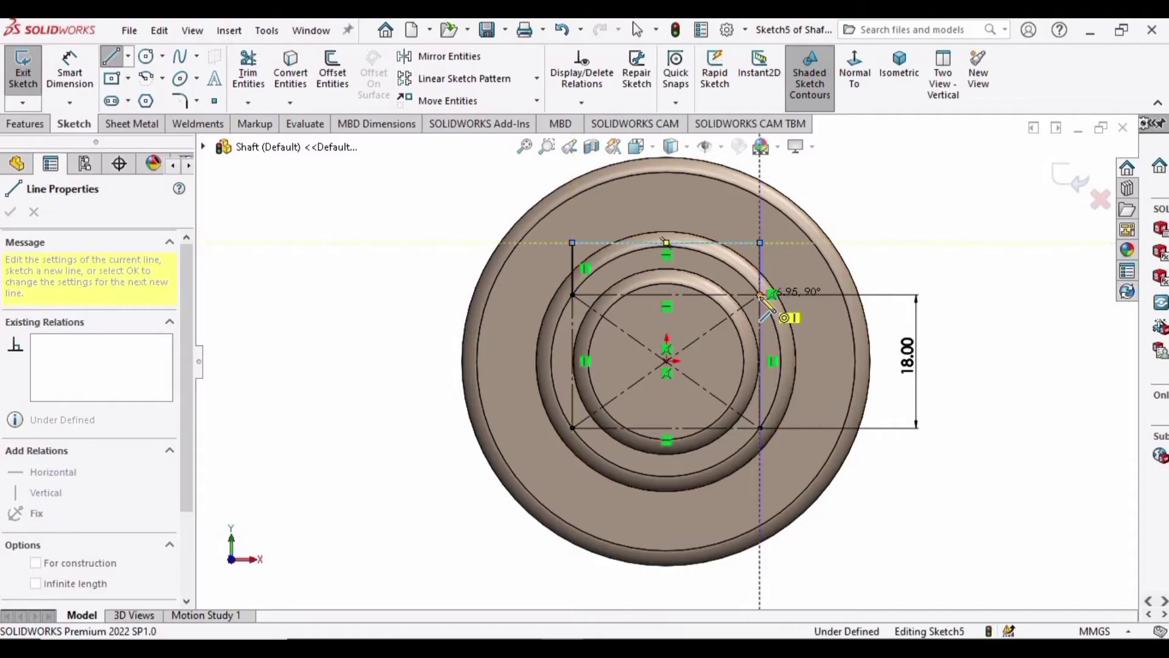
left_click(761, 296)
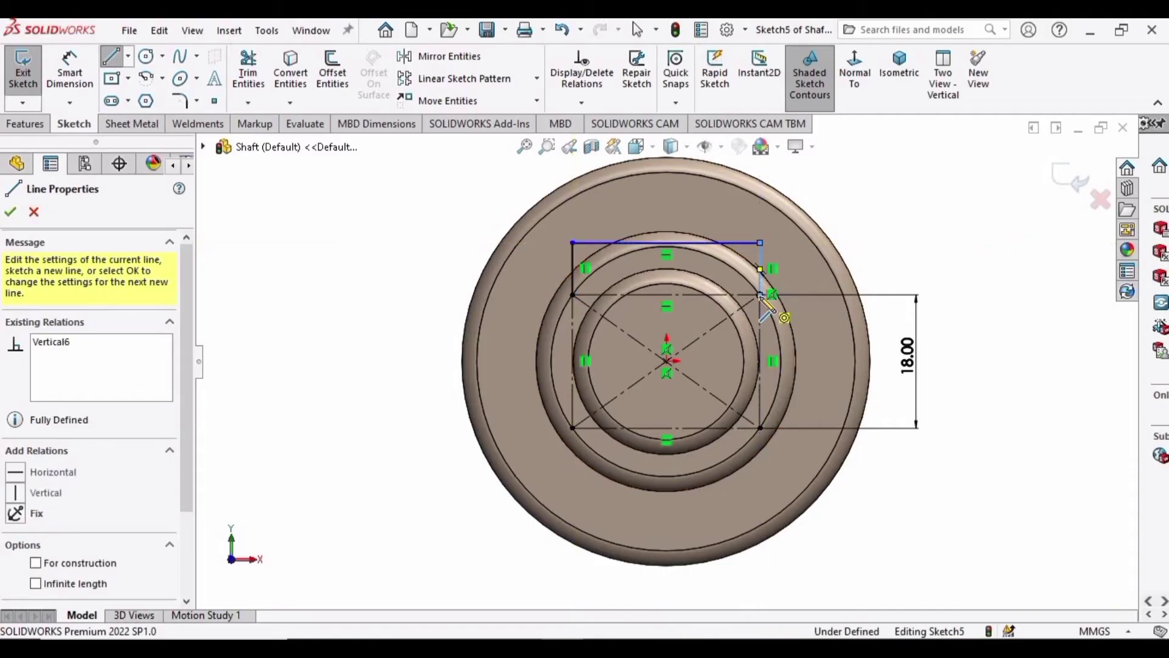
key("Escape")
key("Escape")
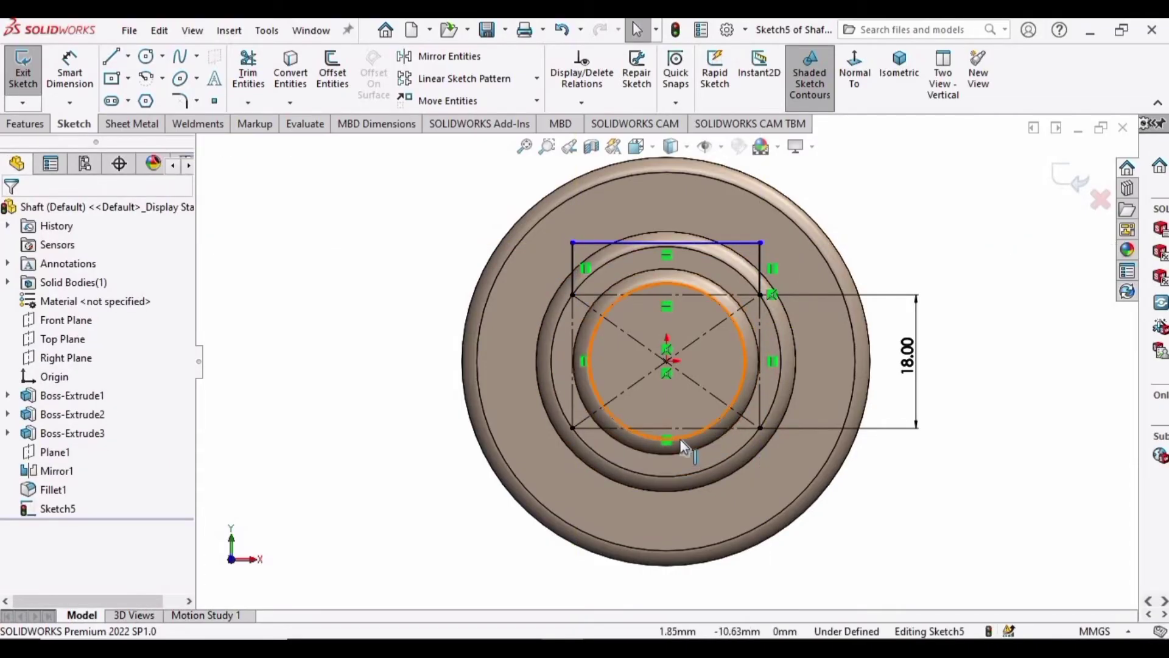
Step: Outline a closed region below the rectangle and close off the upper region
key("l")
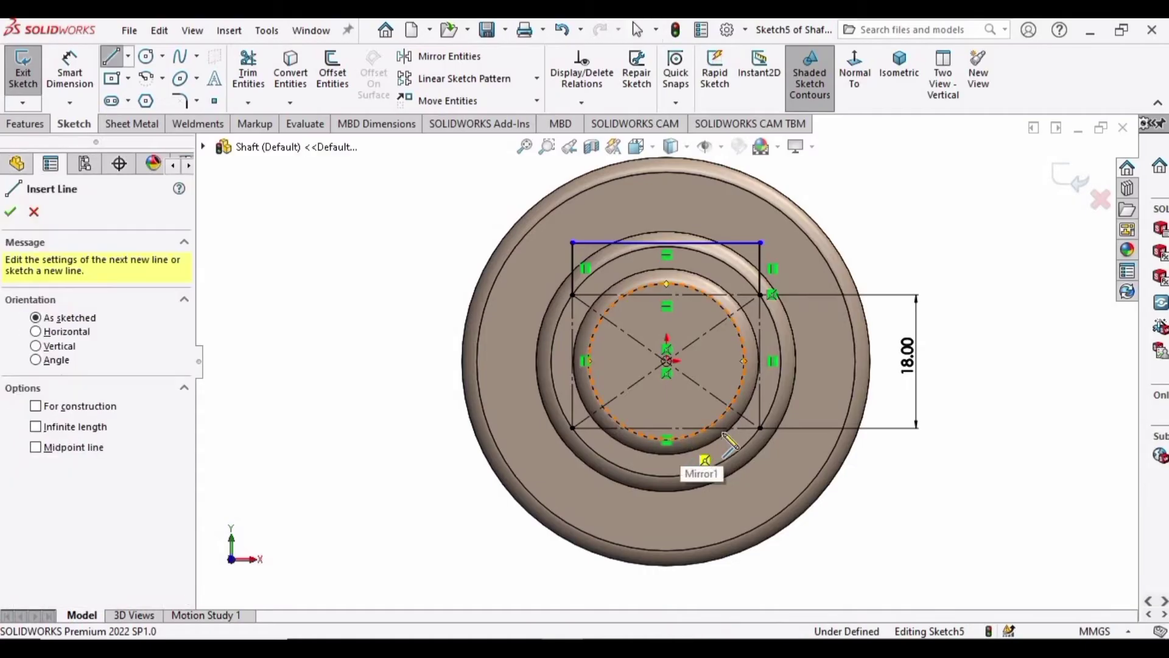
left_click(760, 428)
left_click(760, 480)
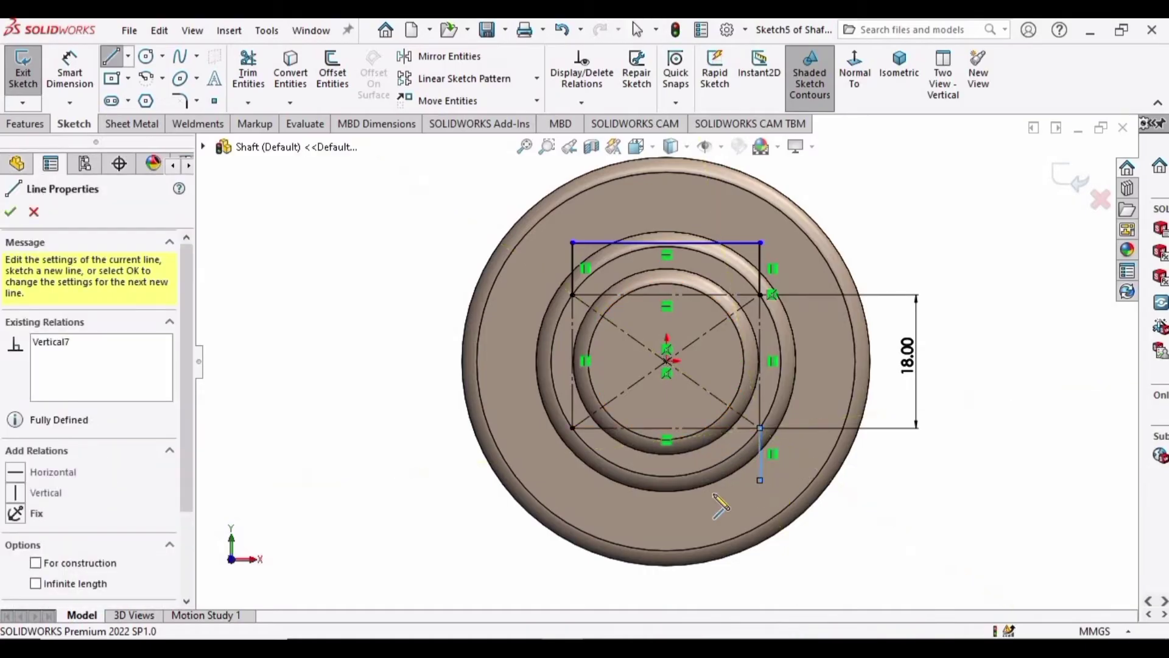
left_click(572, 479)
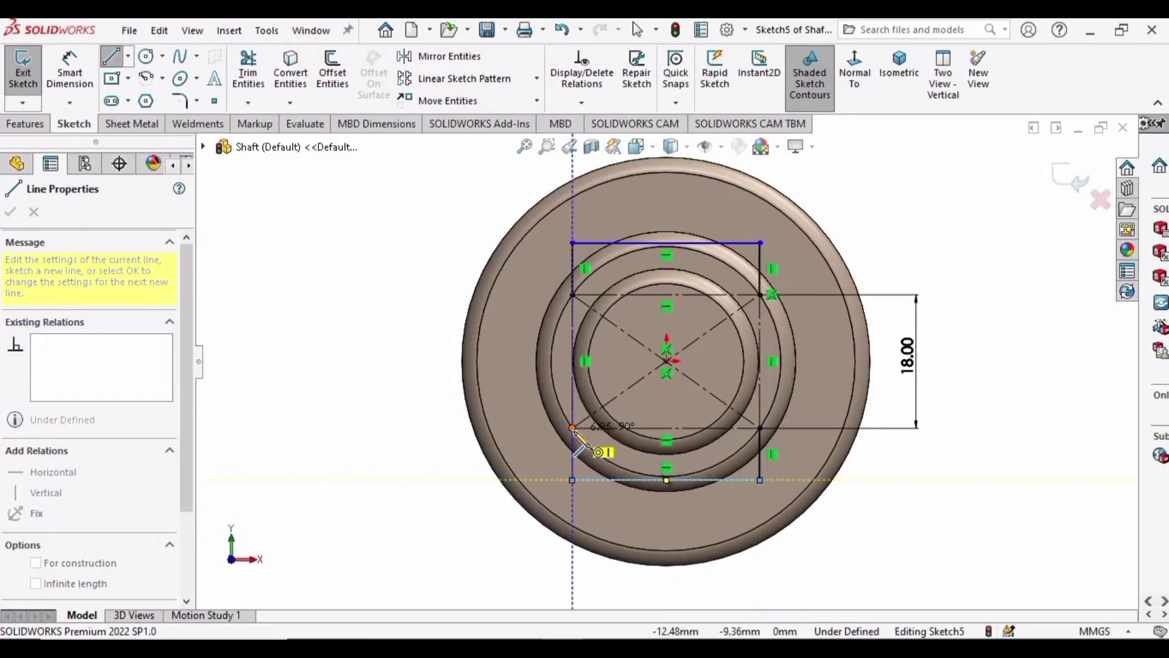
left_click(572, 428)
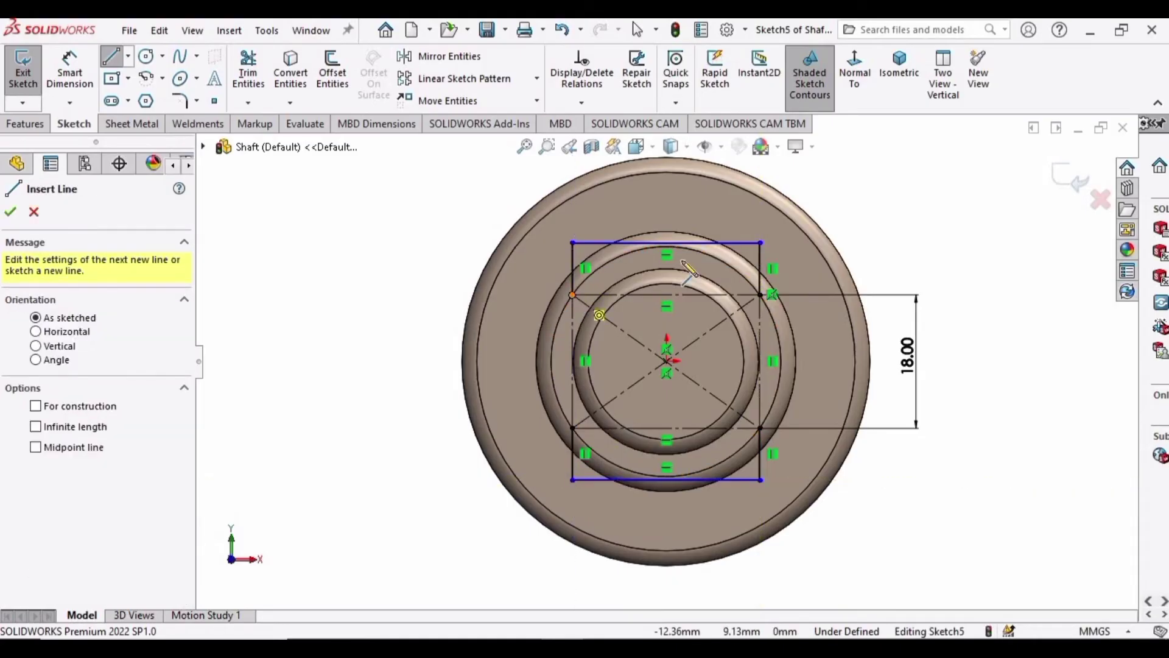
left_click(573, 294)
left_click(761, 295)
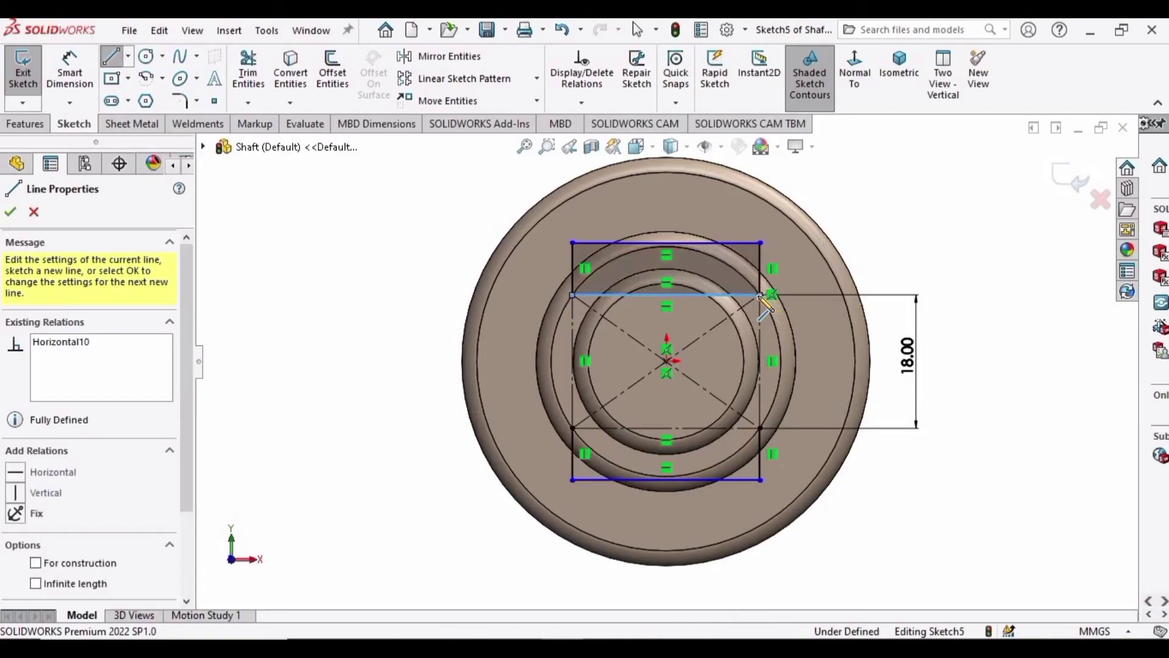
Step: Add a right-side line and a horizontal line closing the lower region
key("Escape")
key("Return")
left_click(760, 295)
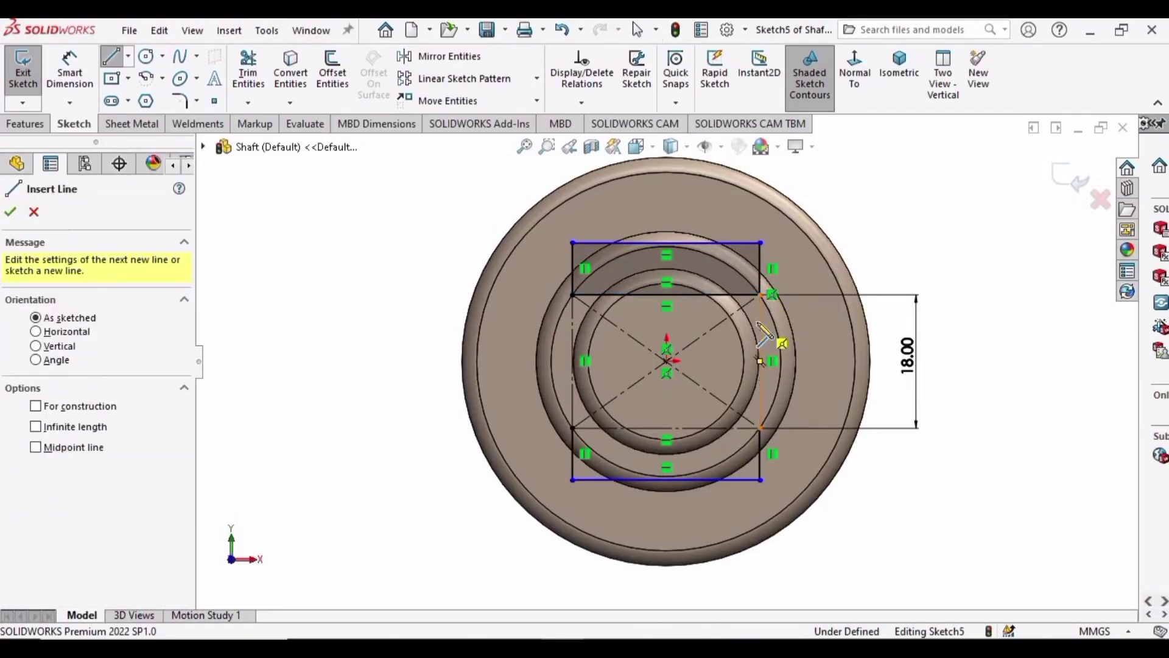
left_click(761, 427)
left_click(761, 428)
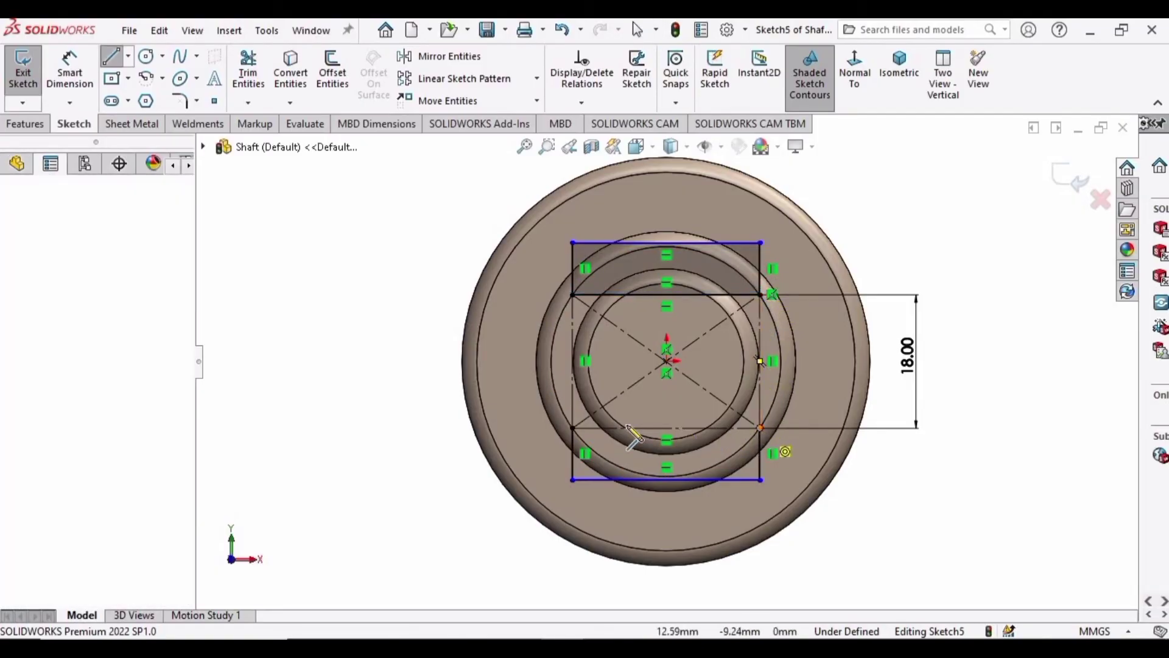
left_click(573, 428)
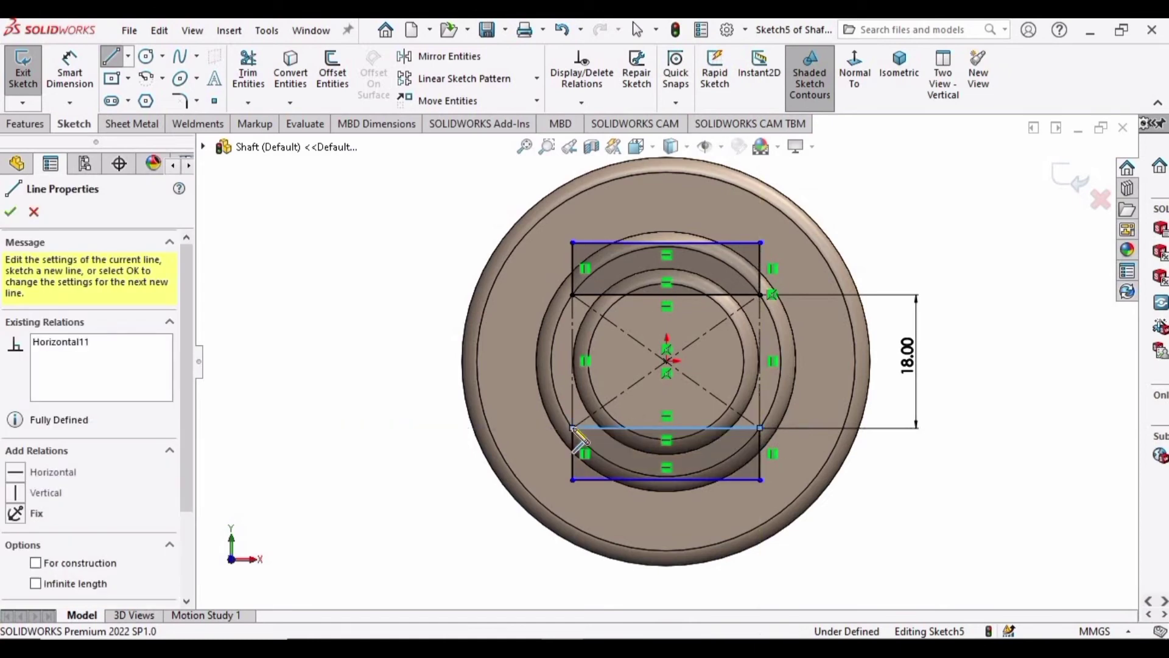
key("Escape")
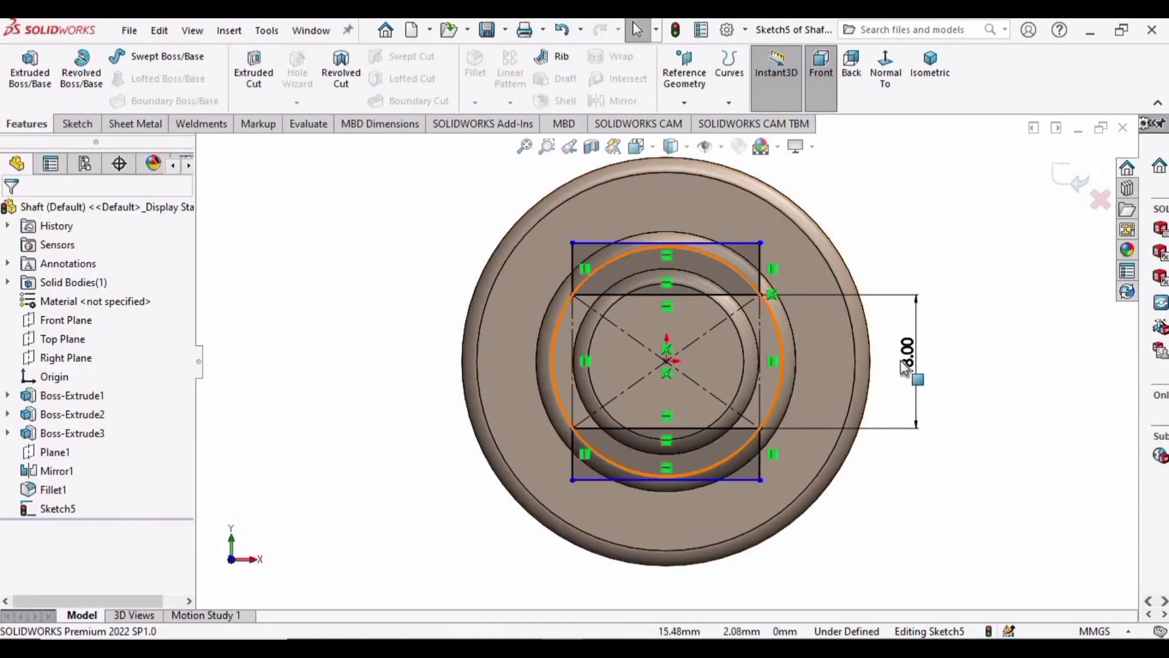
Step: Change the 18 mm flat-to-flat dimension to 15 mm
left_click(907, 355)
double_click(908, 355)
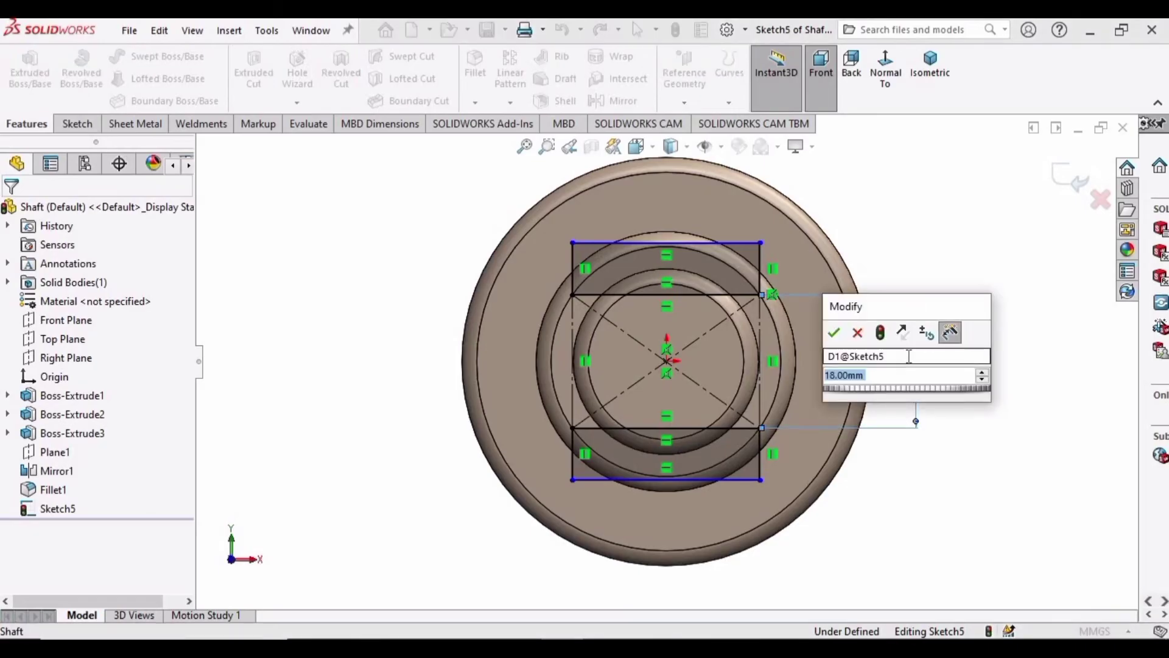
type("15")
key("Return")
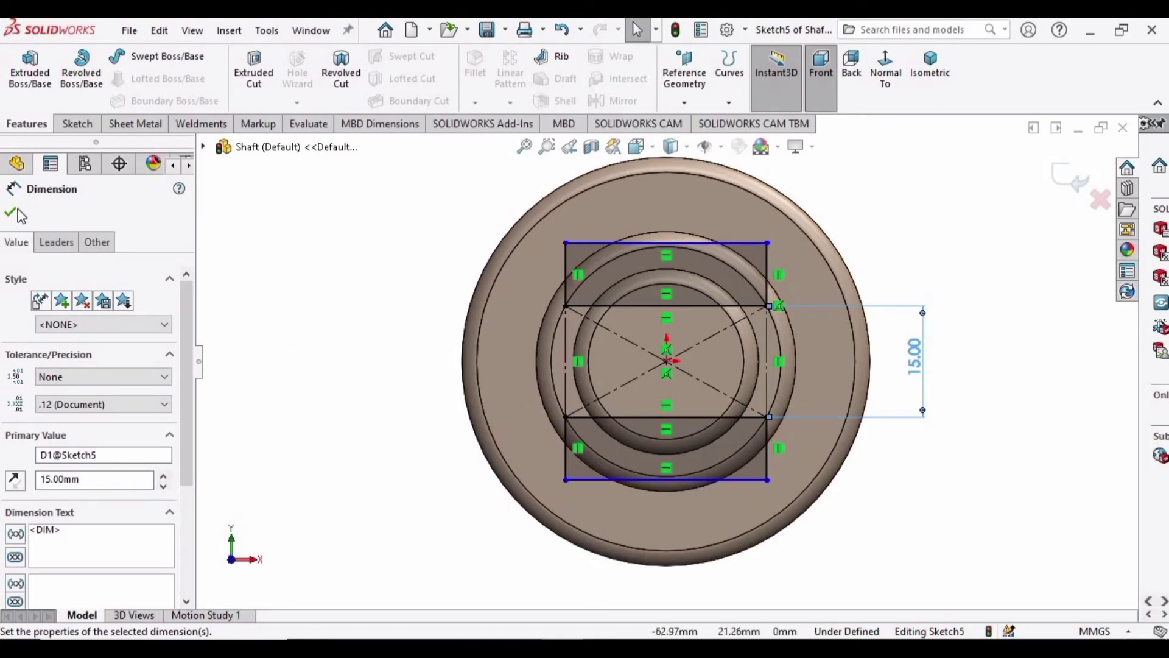
Step: Cut the two sketched regions 20 mm blind into the shaft end, creating Cut-Extrude3's two flats
left_click(253, 61)
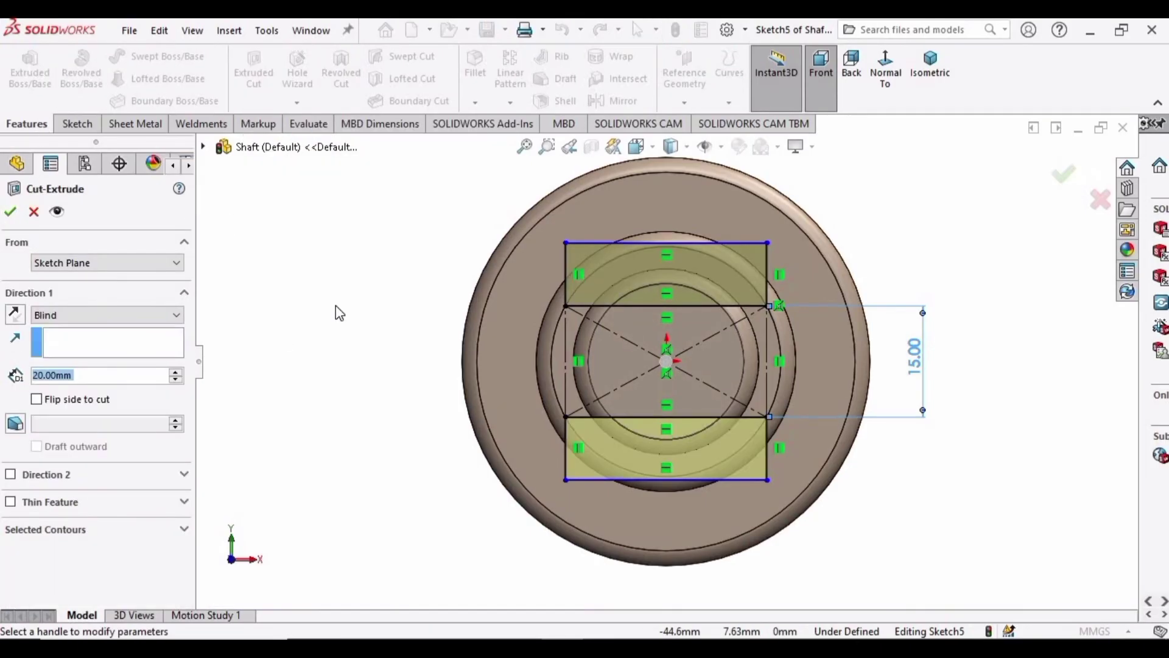
middle_click_drag(352, 331, 1012, 516)
scroll(1005, 365, "up", 5)
scroll(918, 356, "down", 4)
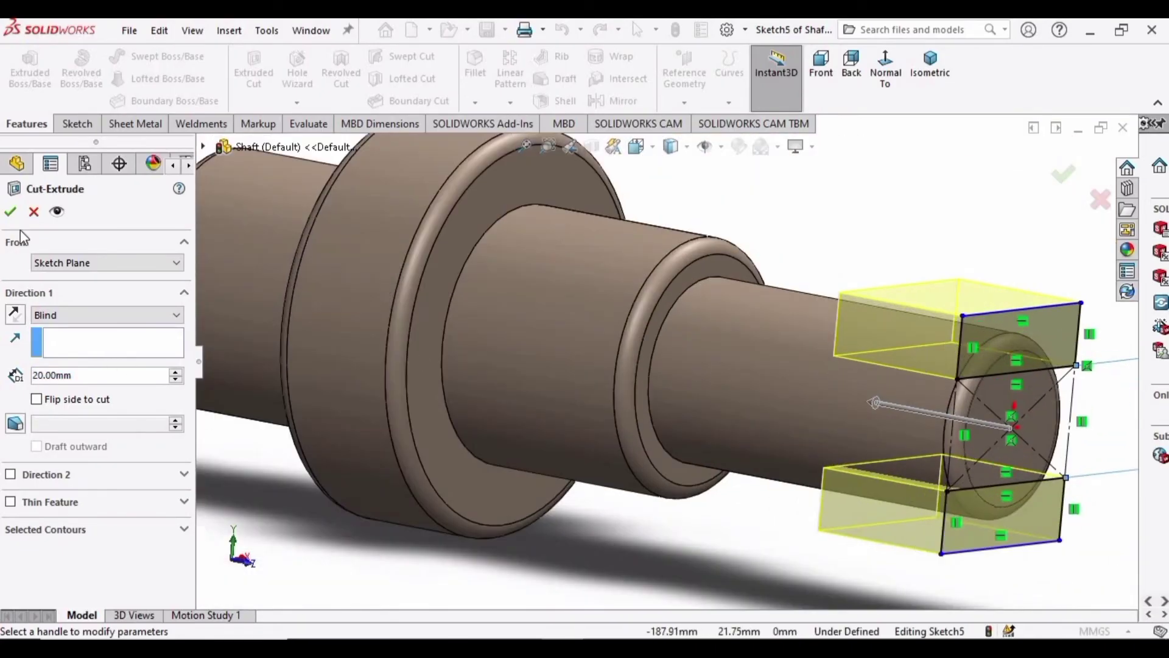
left_click(10, 212)
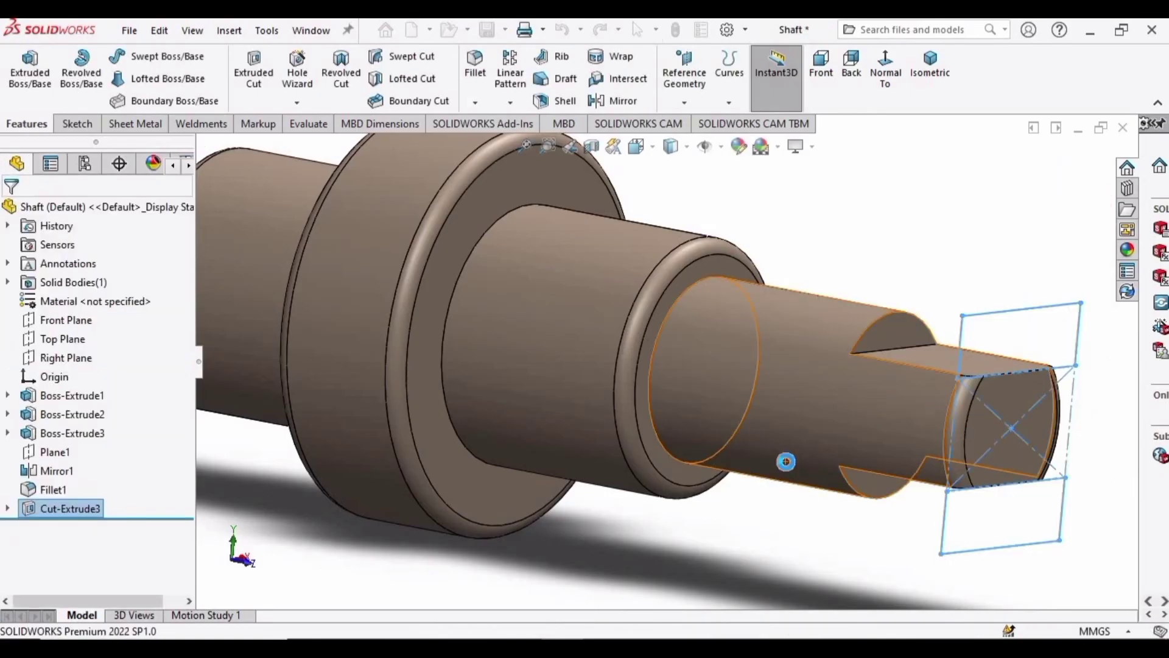
scroll(1035, 481, "up", 3)
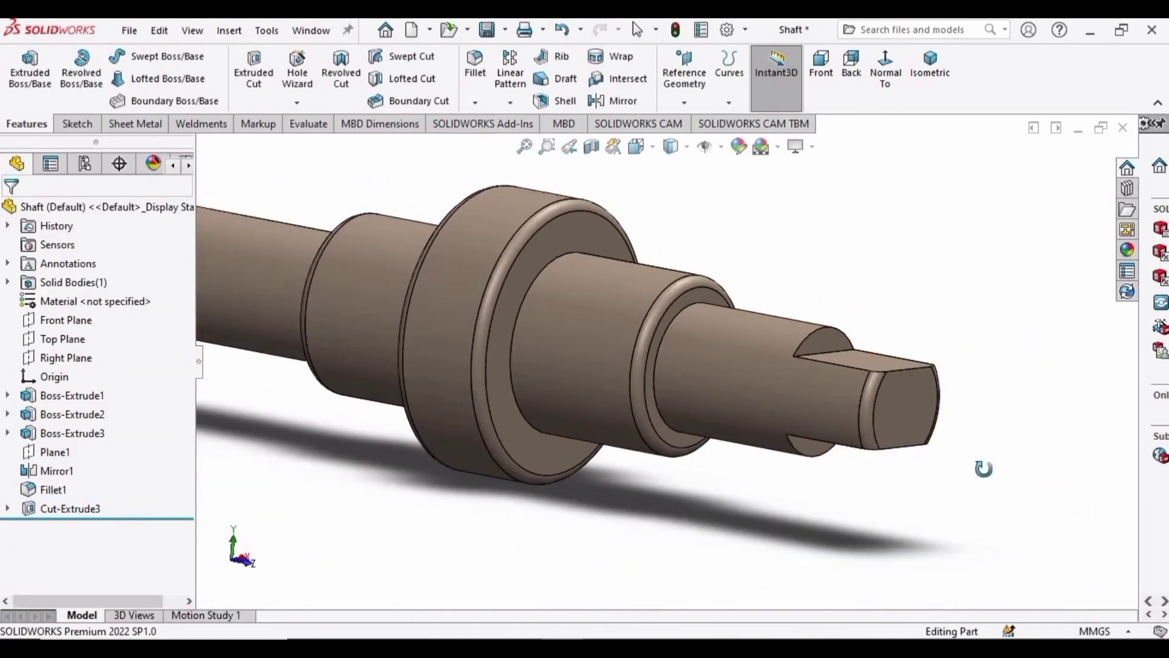
mouse_move(981, 470)
middle_mouse_down()
mouse_move(657, 399)
mouse_move(695, 386)
mouse_move(971, 407)
mouse_move(757, 395)
middle_mouse_up()
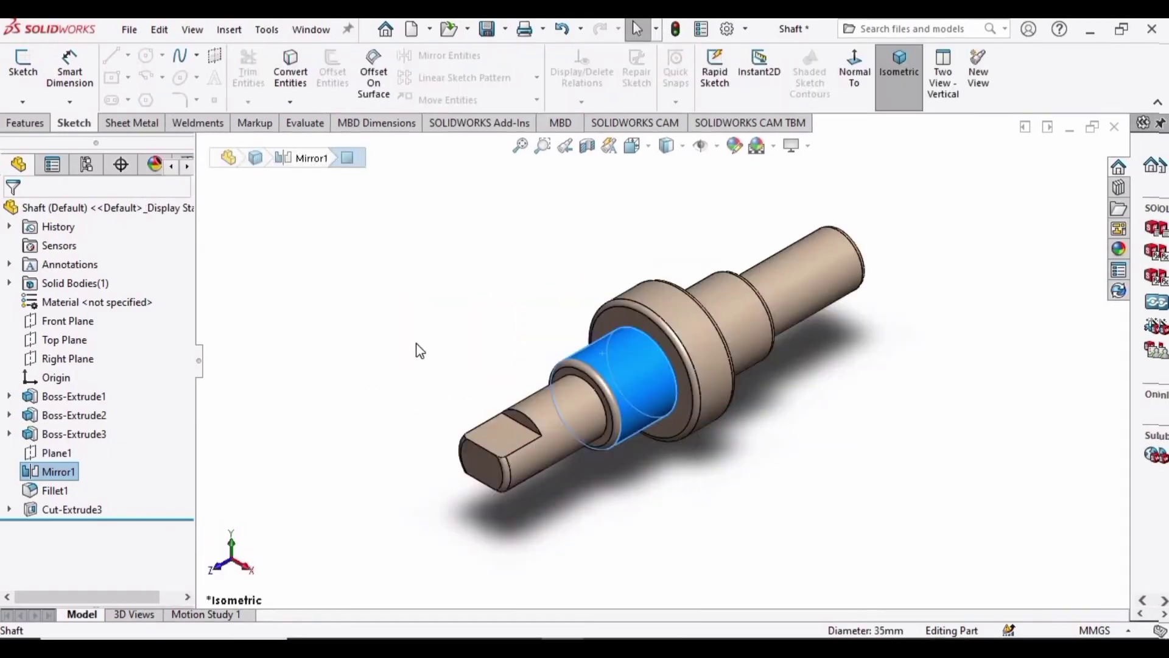
Step: Start a new sketch on the Top Plane
left_click(420, 352)
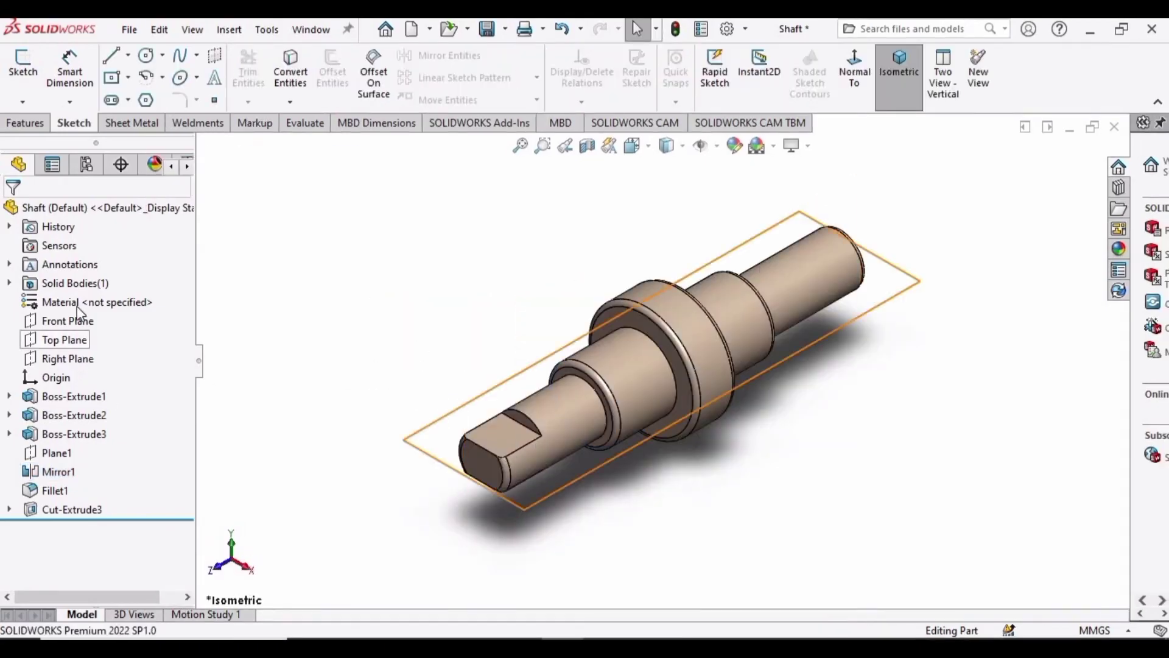
left_click(81, 341)
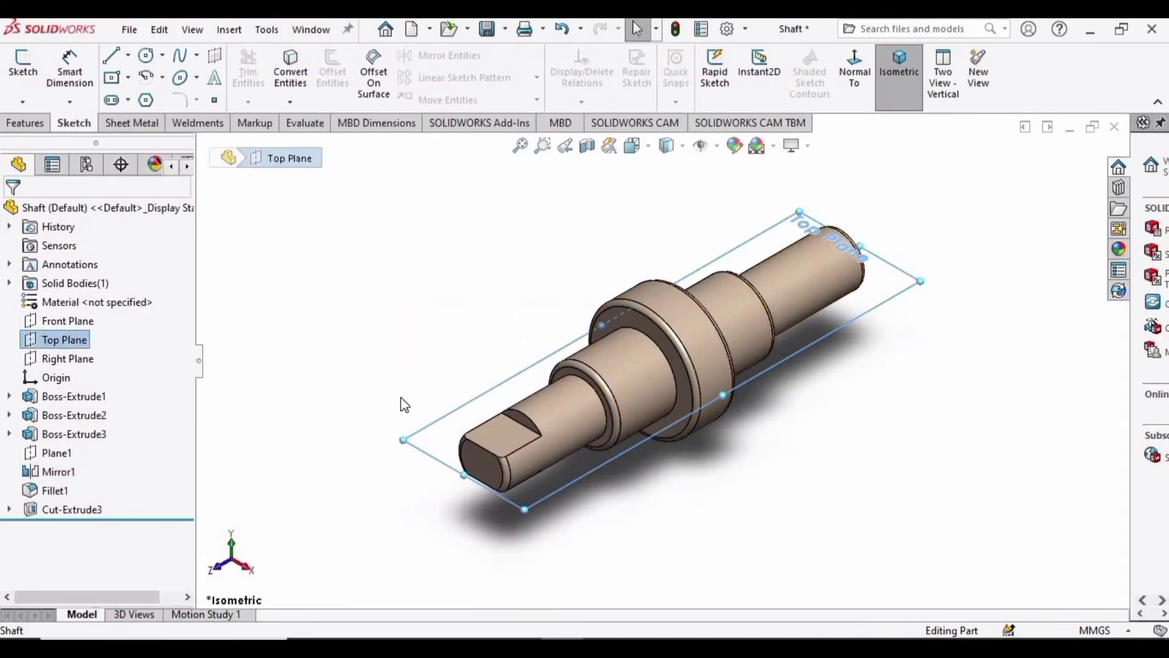
middle_click_drag(636, 449, 680, 391)
scroll(680, 392, "down", 3)
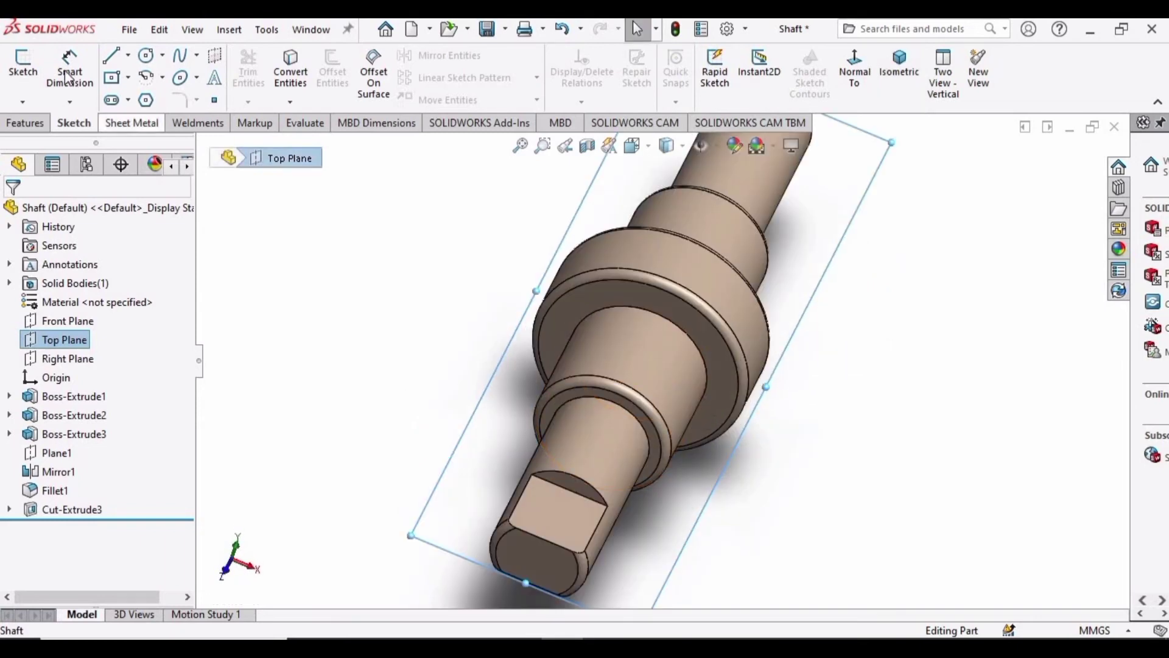
right_click(69, 332)
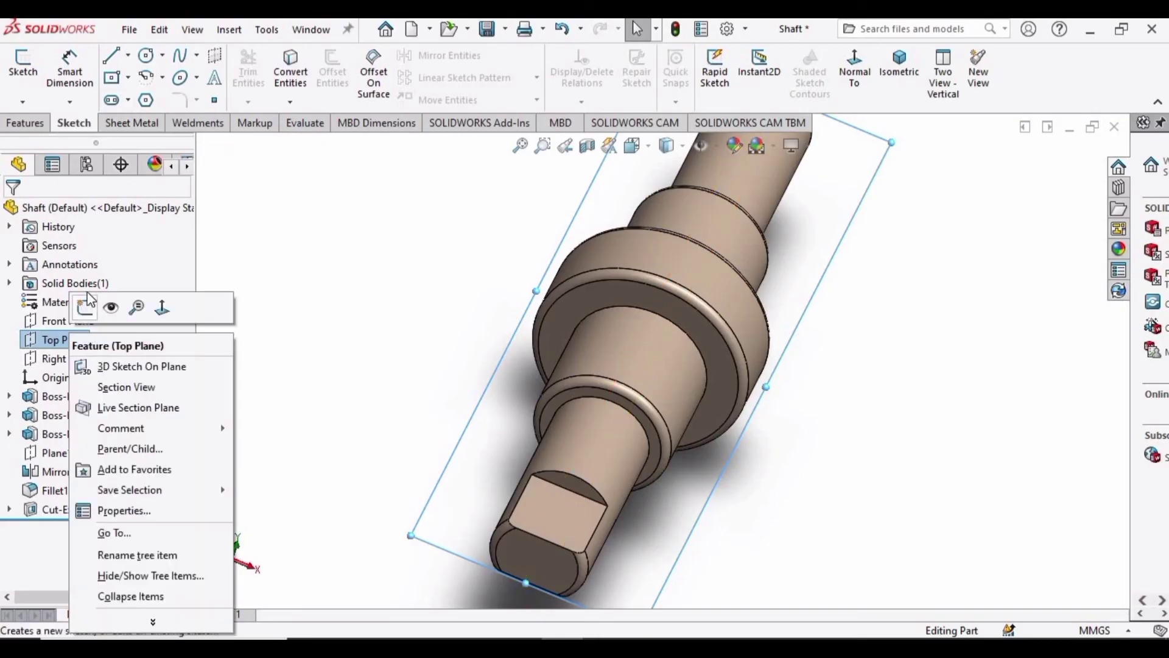
left_click(90, 315)
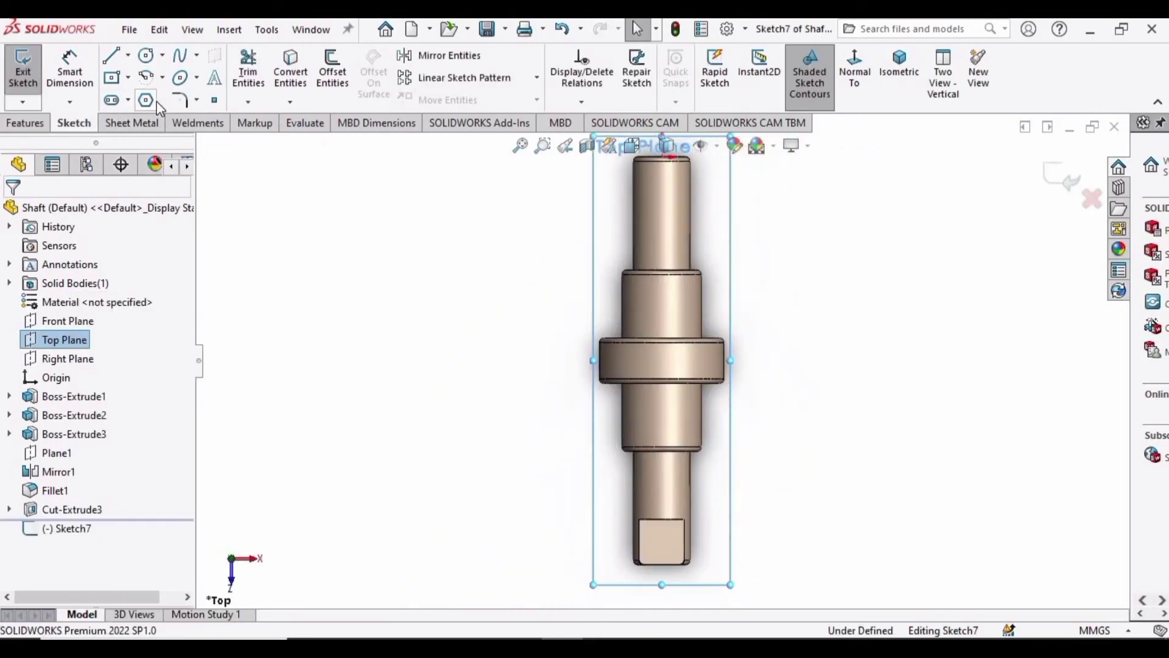
Step: Draw a vertical straight slot lengthwise on the shaft step
left_click(127, 100)
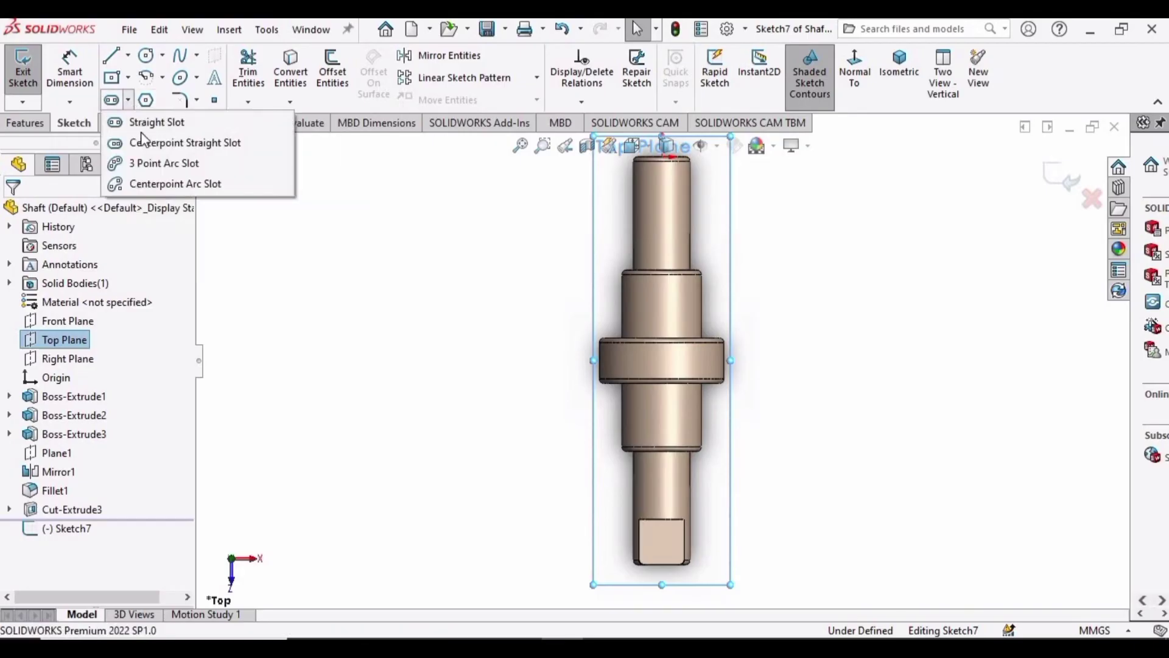
left_click(152, 122)
scroll(668, 448, "down", 2)
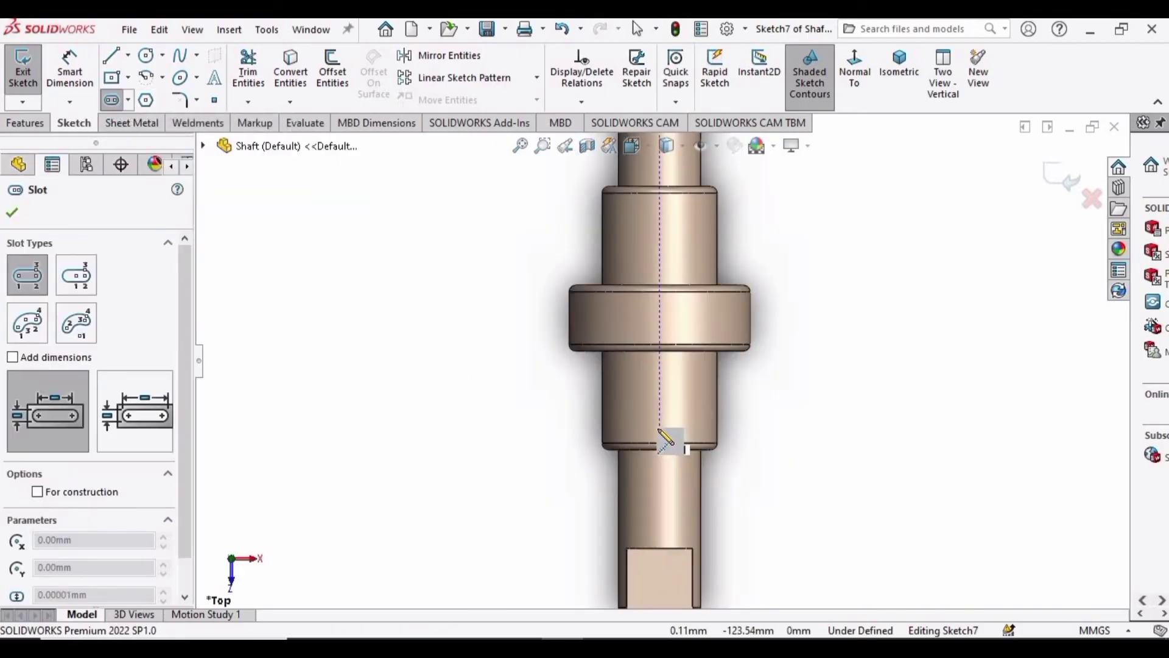
left_click(660, 429)
left_click(660, 370)
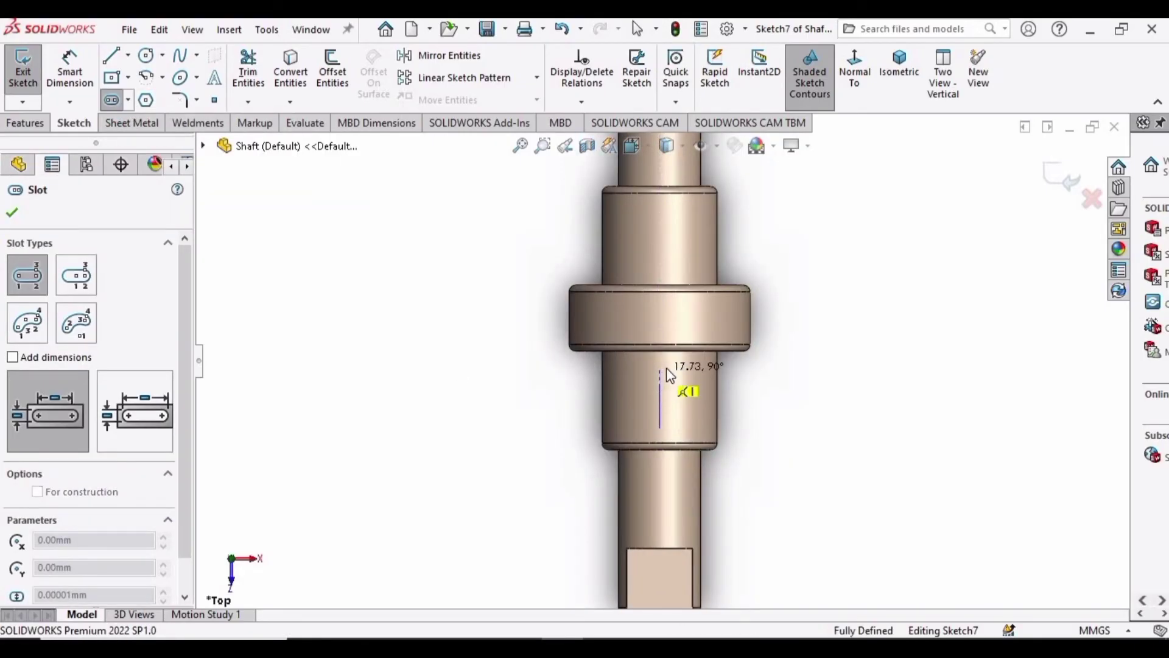
left_click(673, 375)
key("Escape")
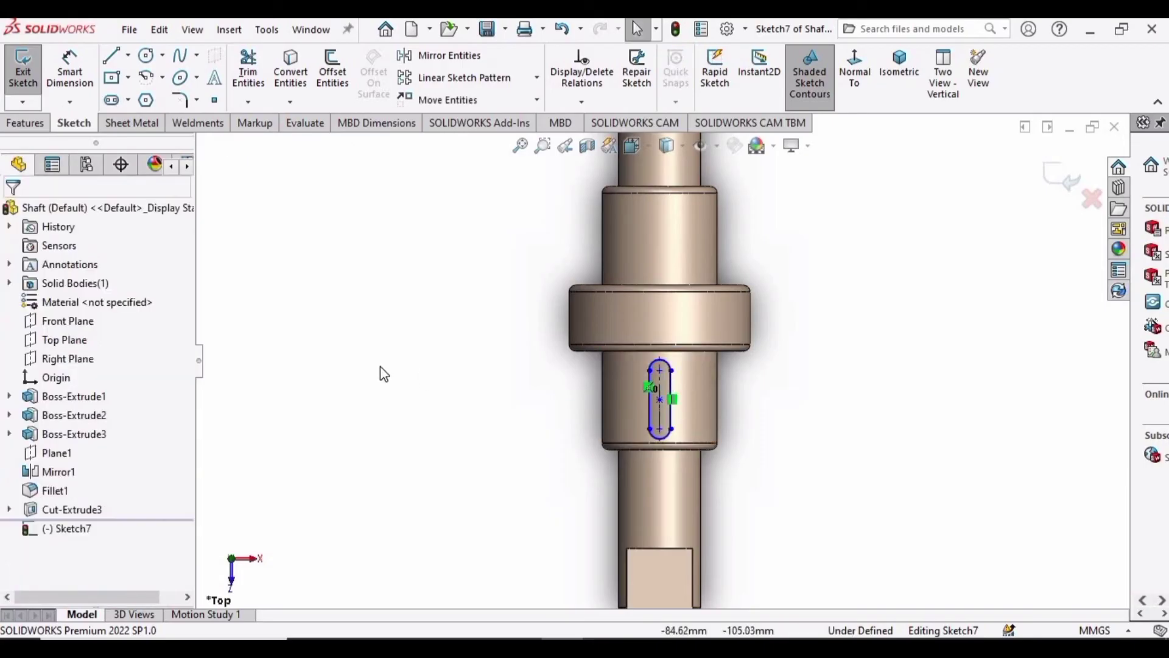
Step: Dimension the slot's length with Smart Dimension, entering 10
left_click(81, 70)
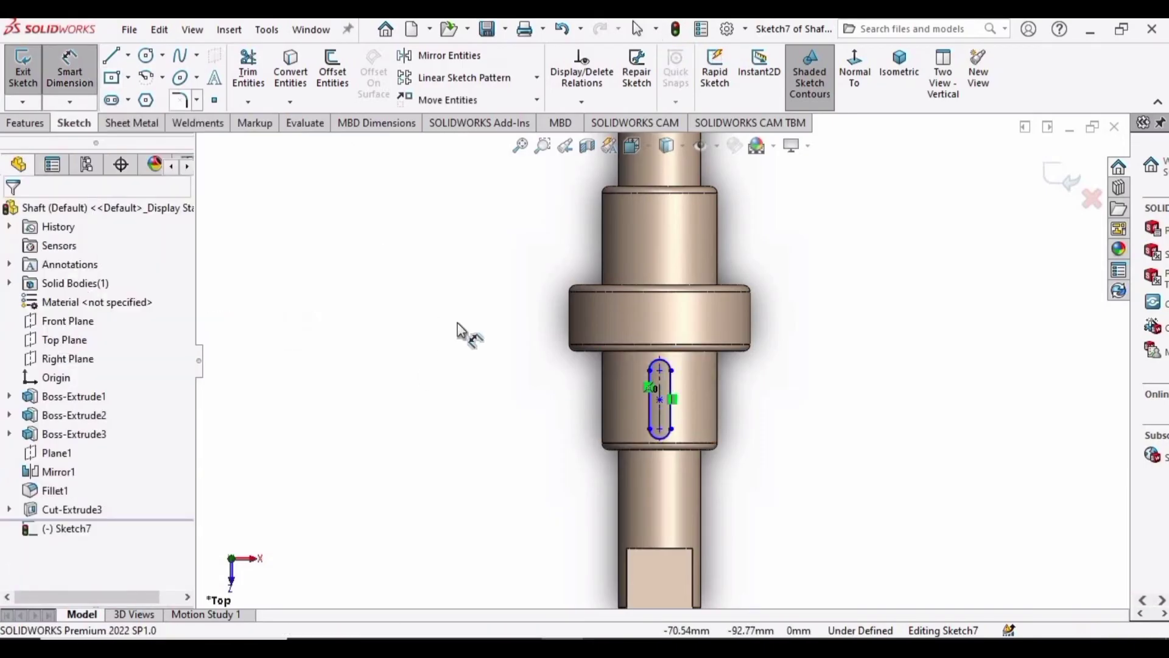
scroll(666, 413, "down", 2)
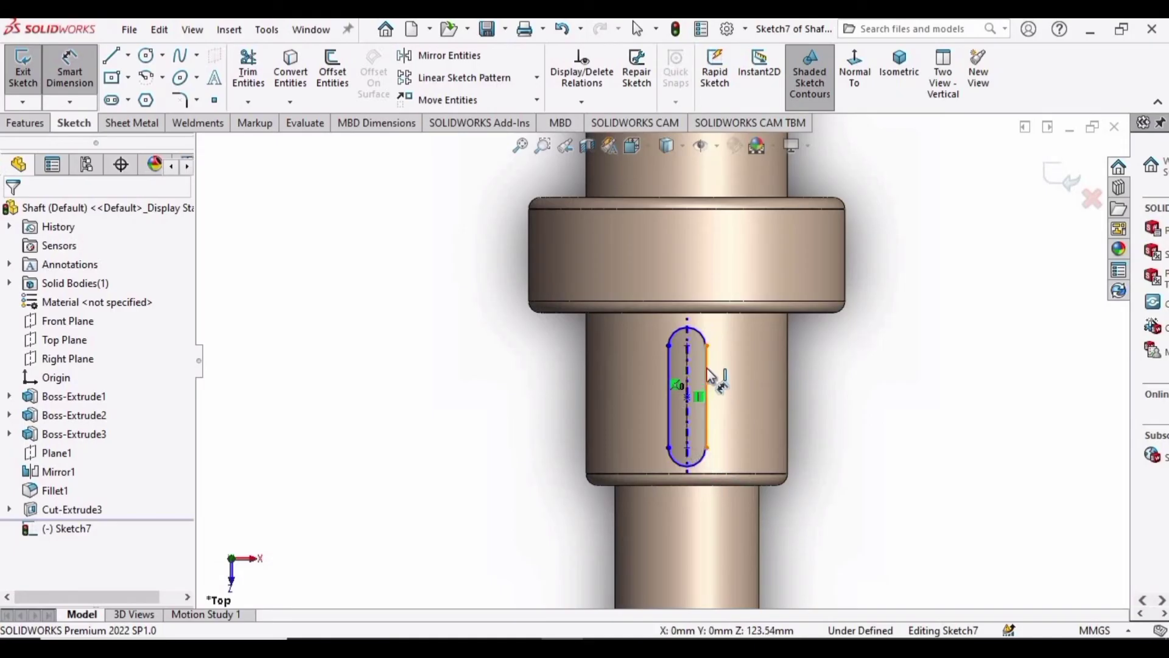
left_click(867, 391)
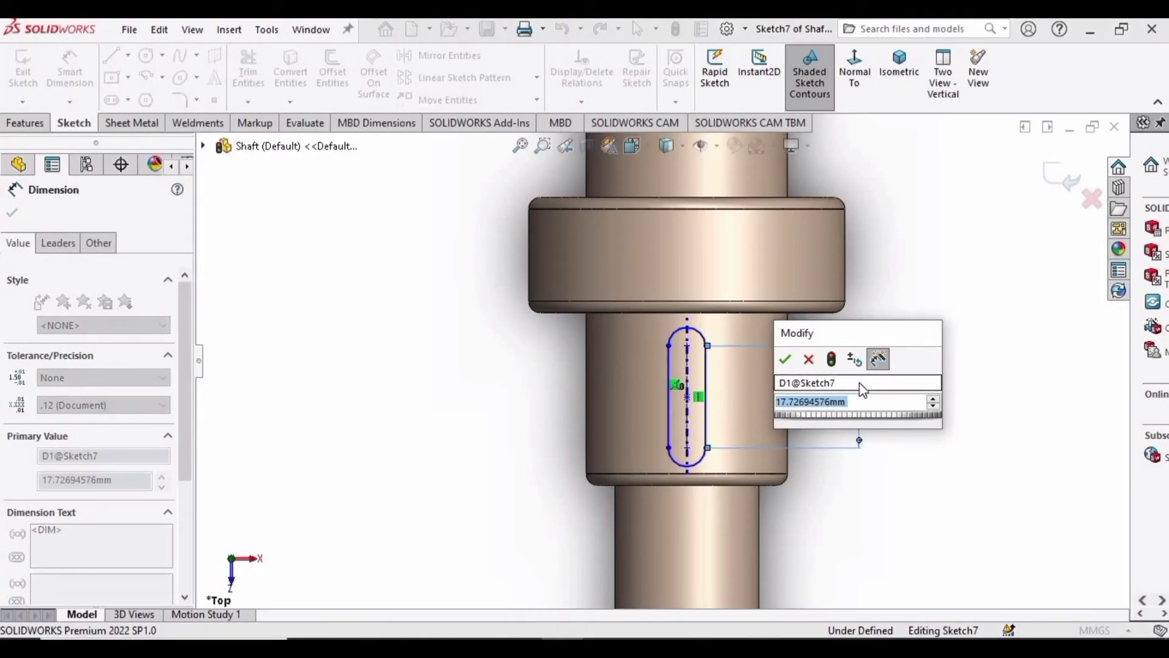
type("10")
key("Escape")
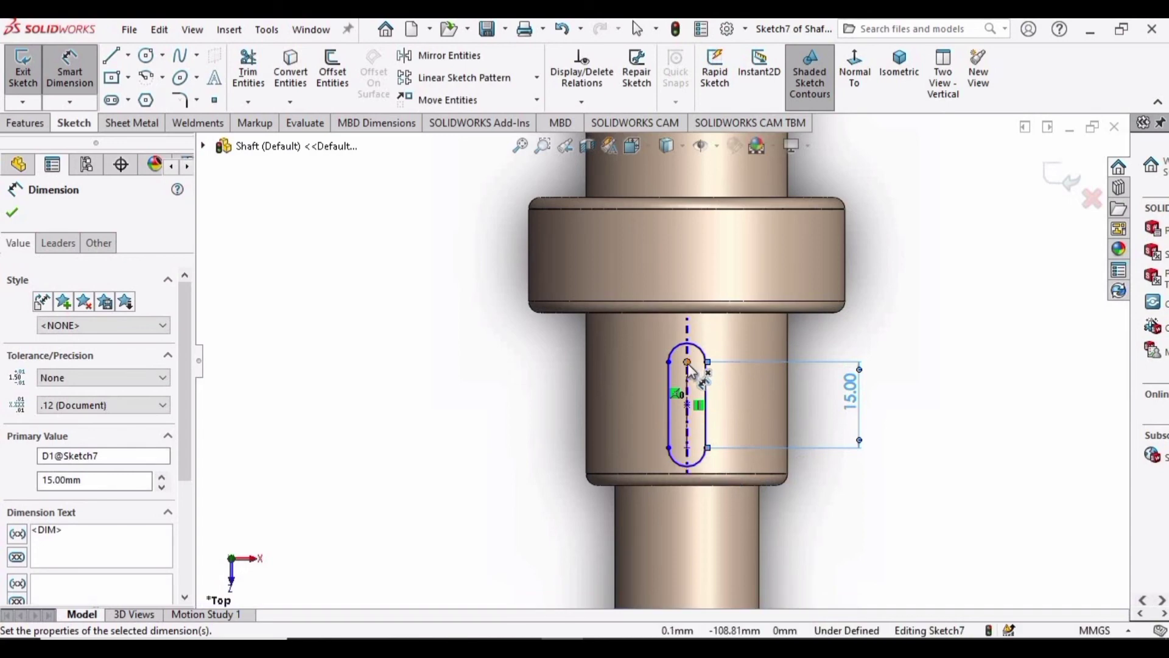
Step: Dimension the slot's lower end 5 mm from the shaft step edge
left_click(703, 473)
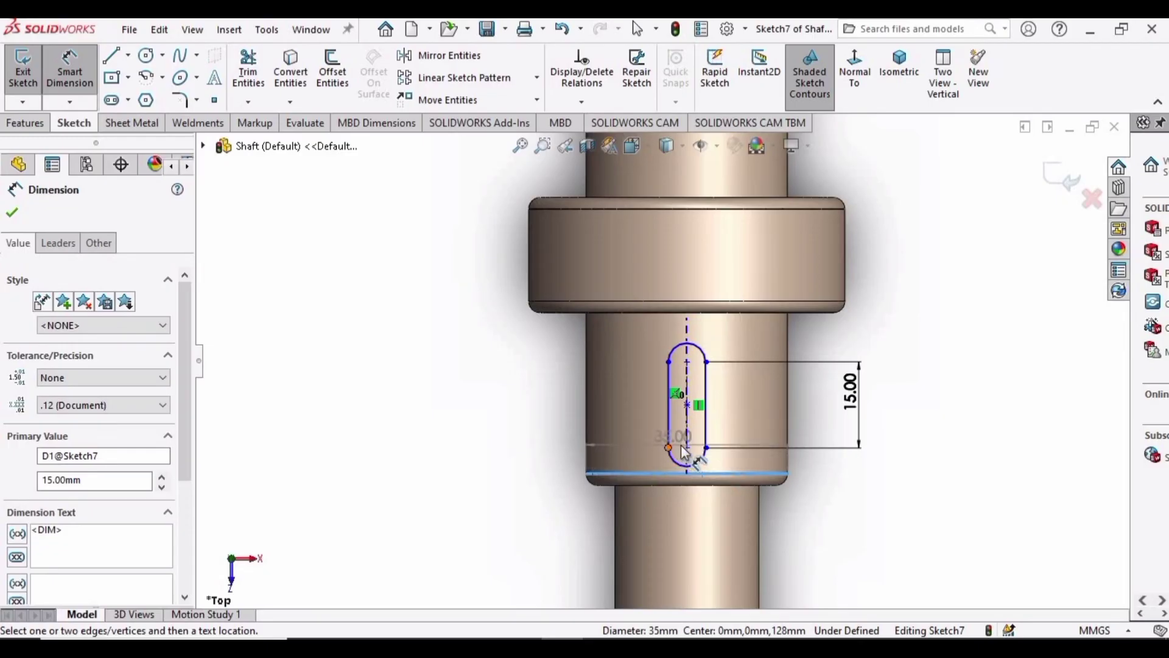
left_click(687, 447)
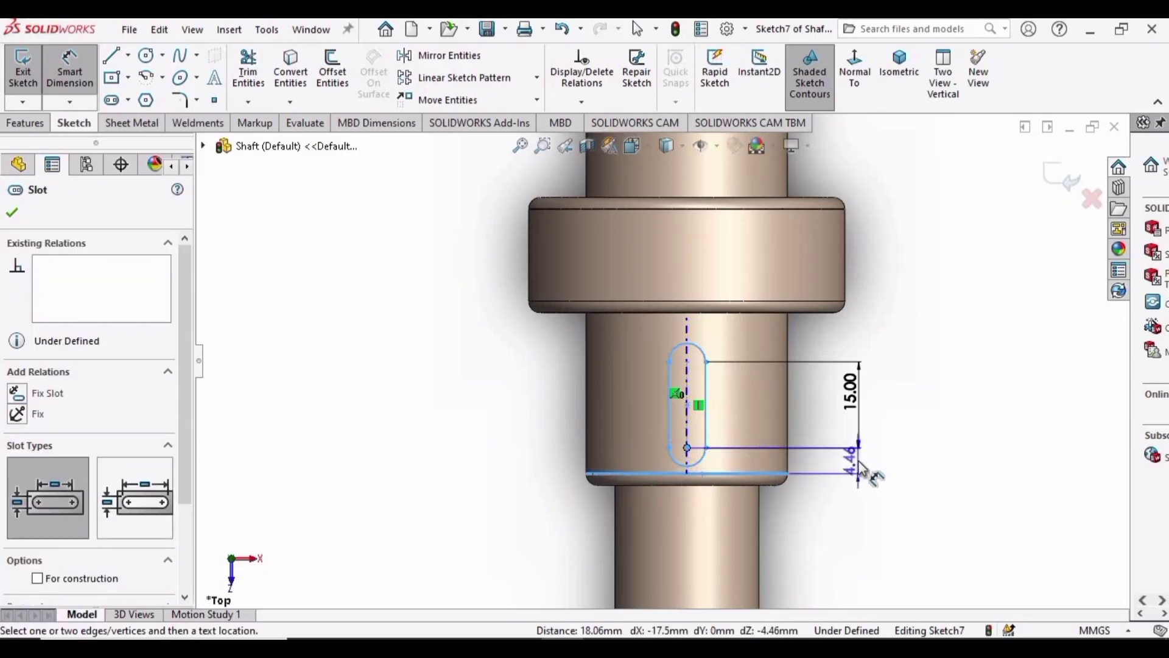
left_click(868, 490)
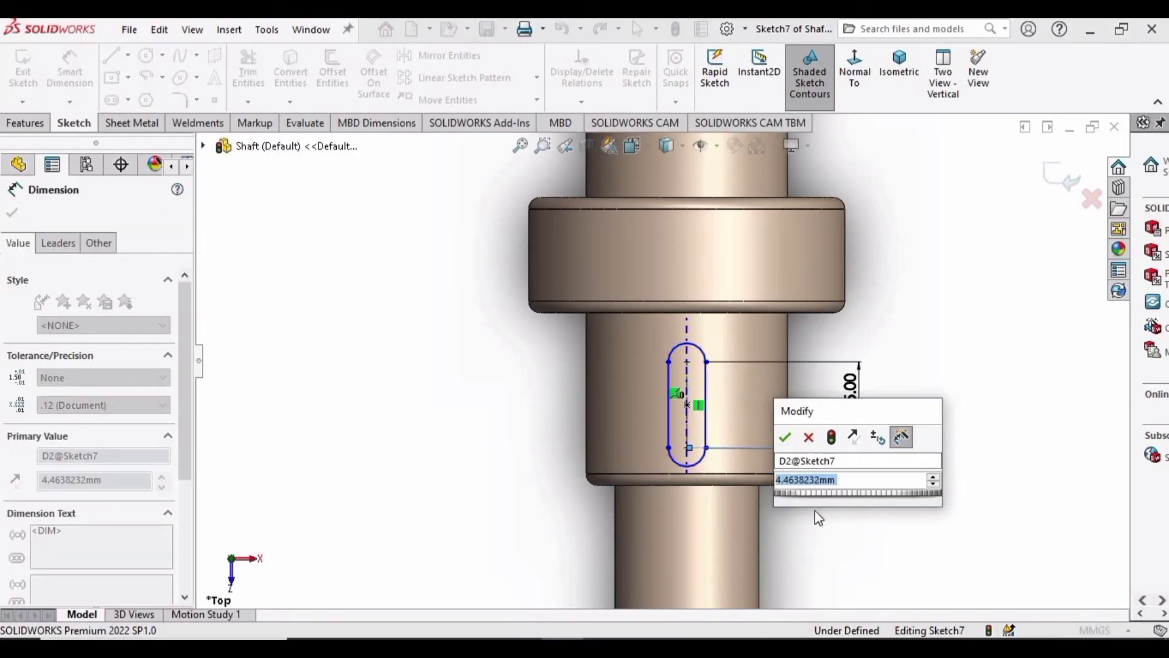
type("5")
key("Return")
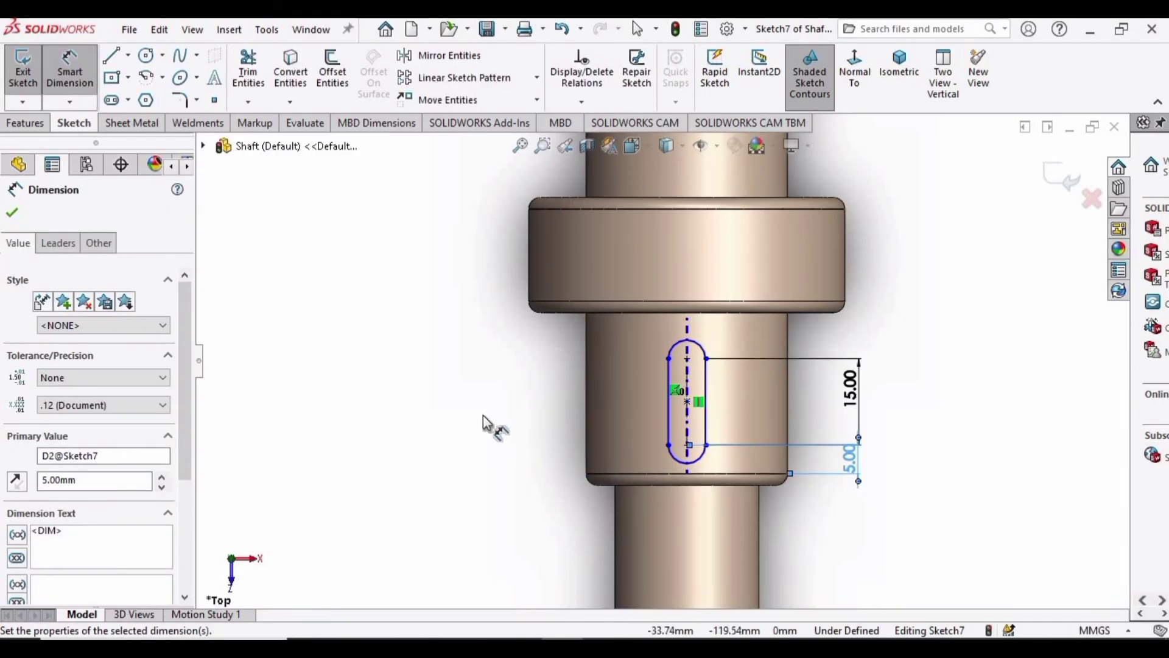
left_click(12, 212)
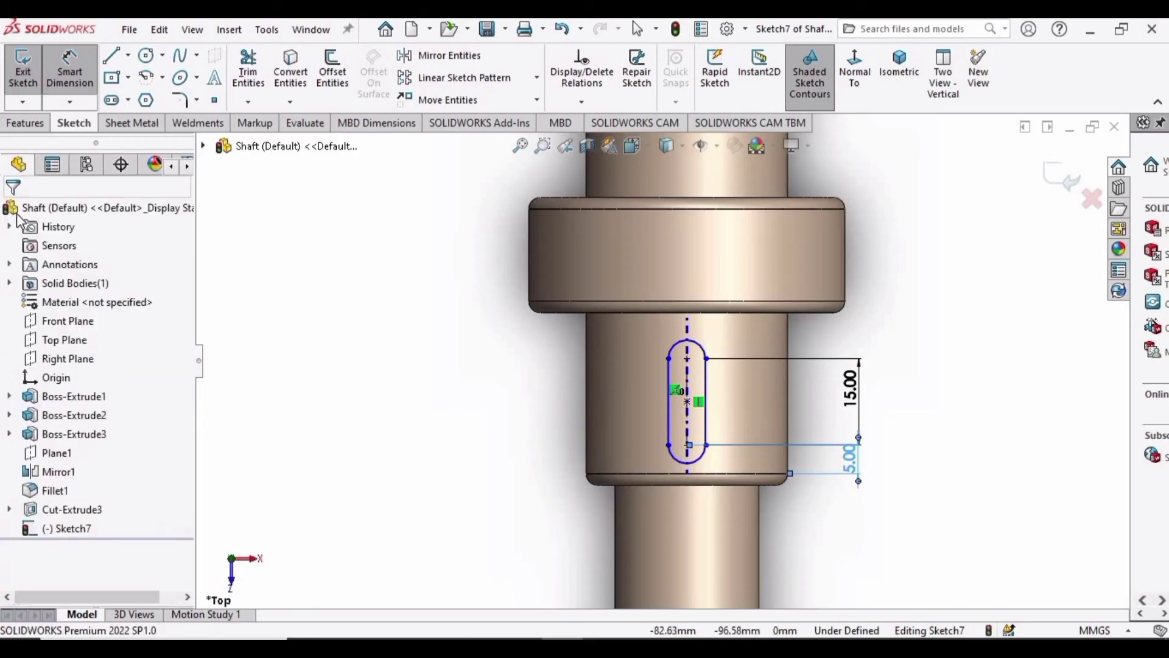
Step: Set the slot width to 8 mm, fully defining Sketch7
left_click(69, 70)
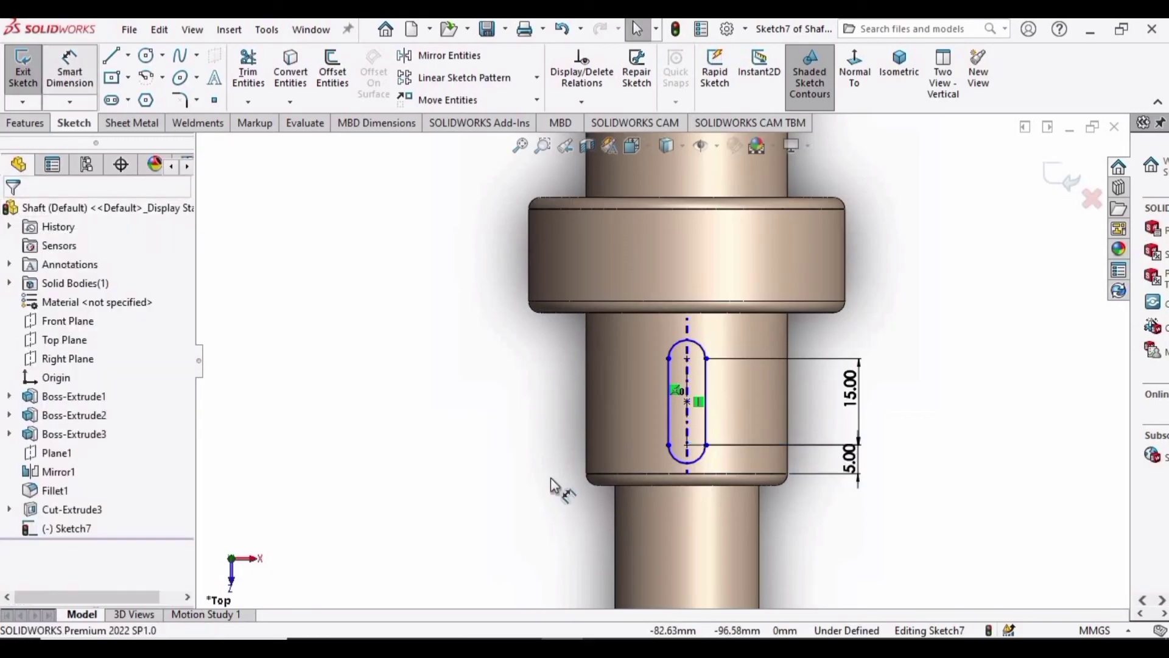
left_click(674, 425)
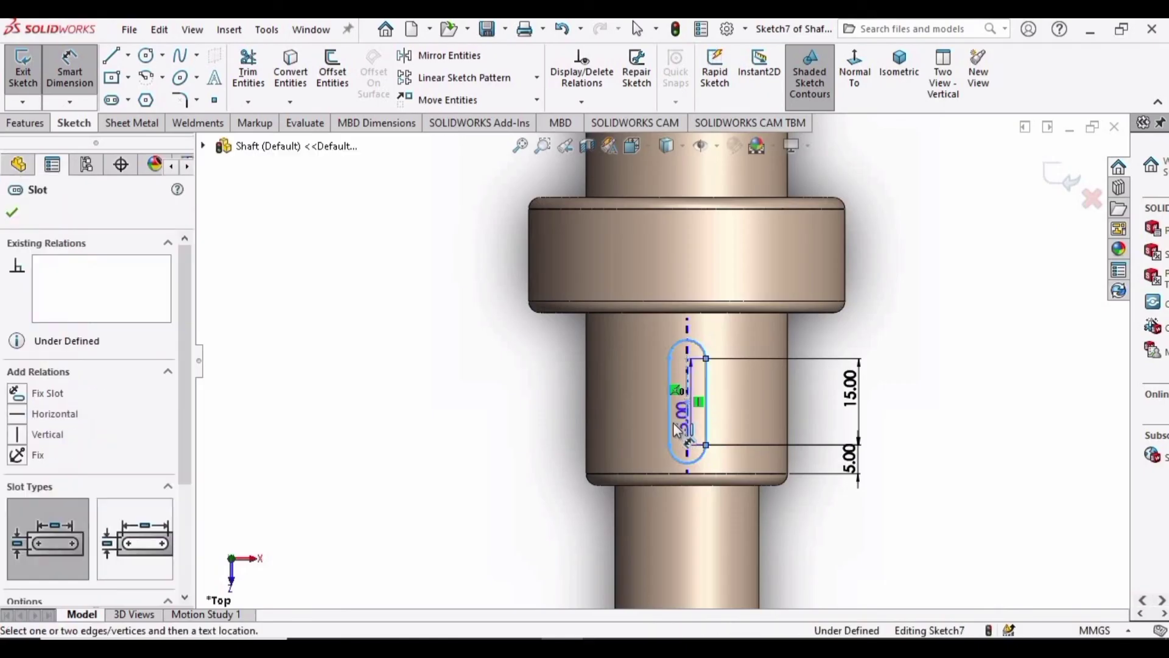
left_click(694, 531)
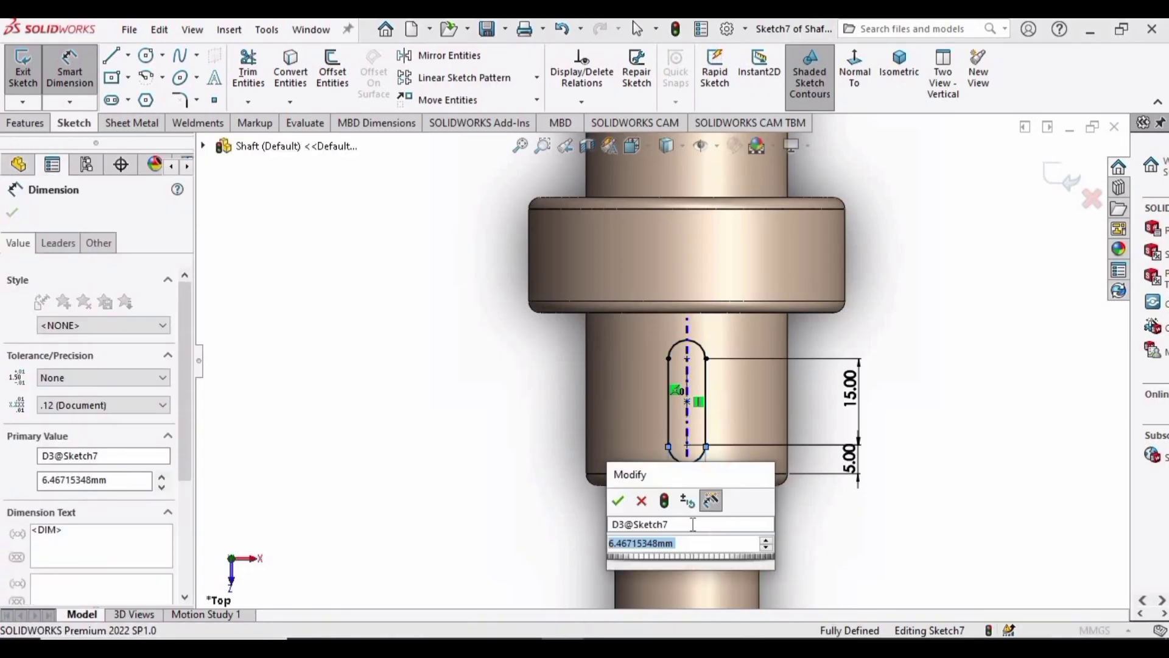
type("8")
key("Return")
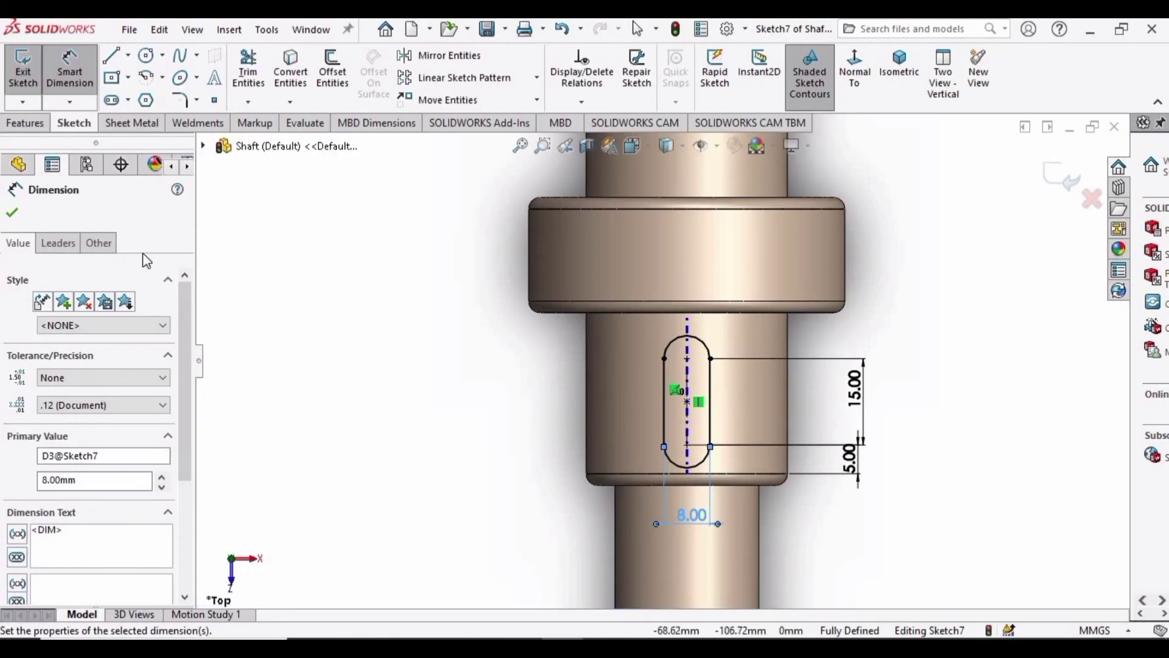
left_click(14, 212)
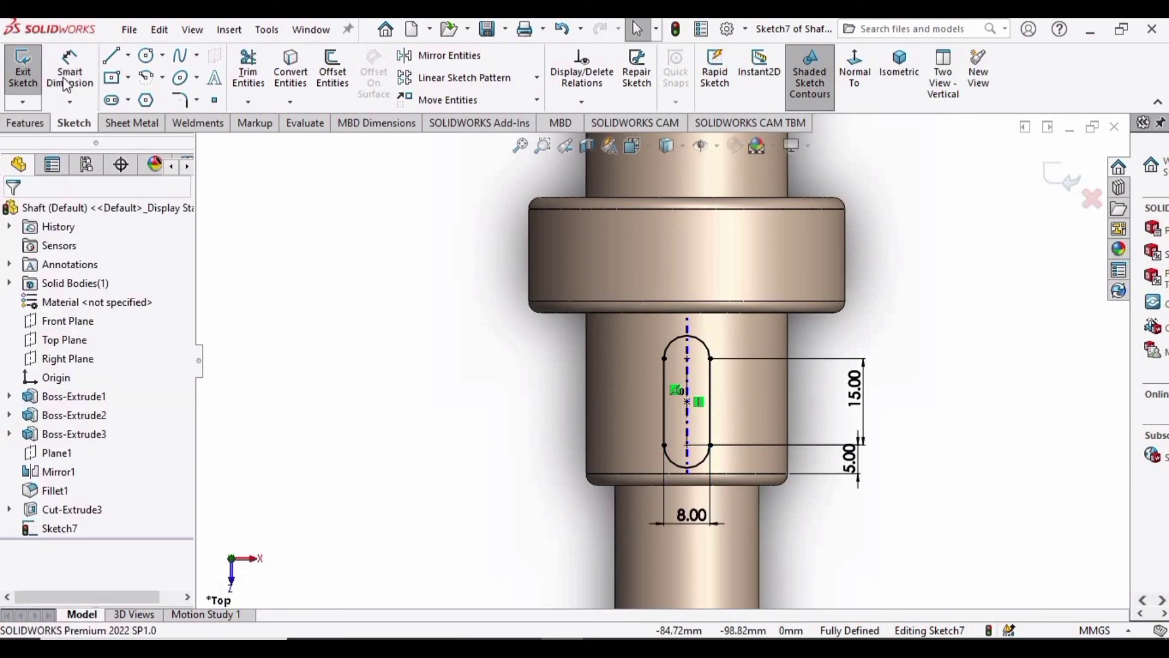
Step: Start an Extruded Cut from the slot sketch and flip its direction
left_click(24, 124)
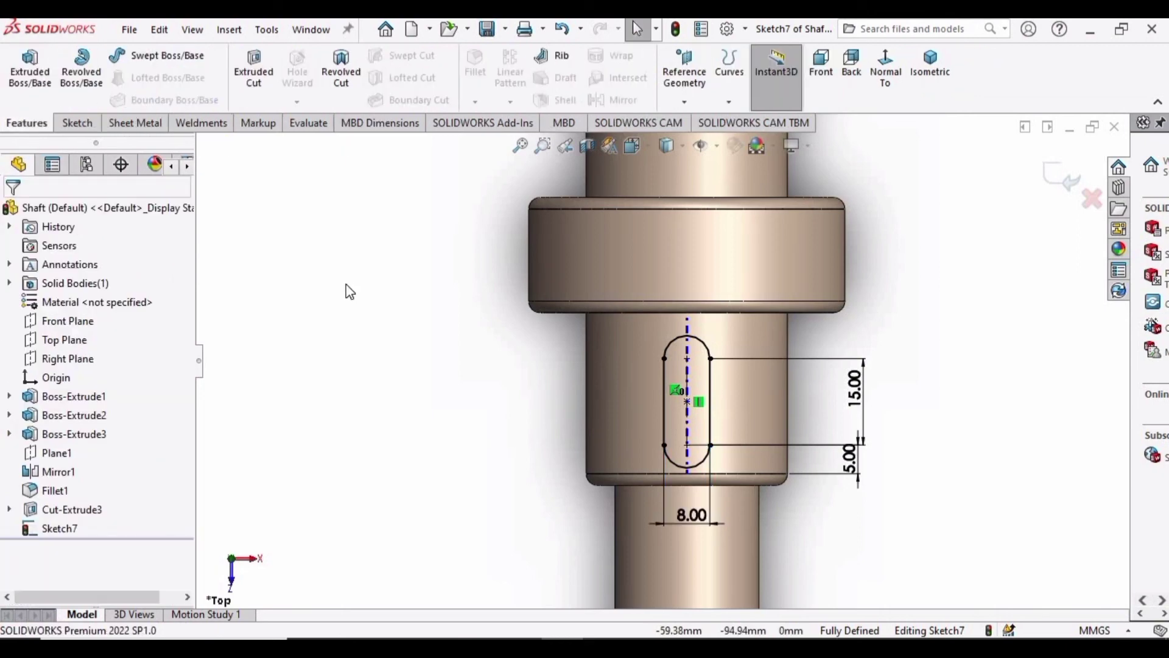
left_click(254, 78)
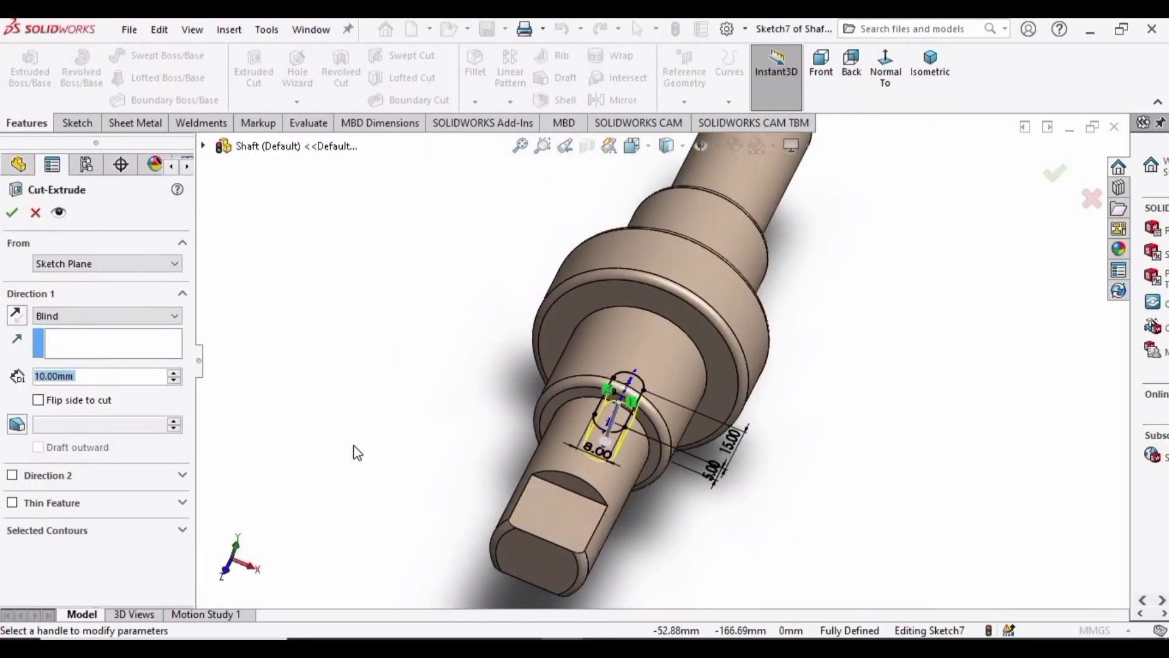
middle_click_drag(404, 339, 674, 358)
left_click(16, 317)
middle_click_drag(411, 319, 136, 294)
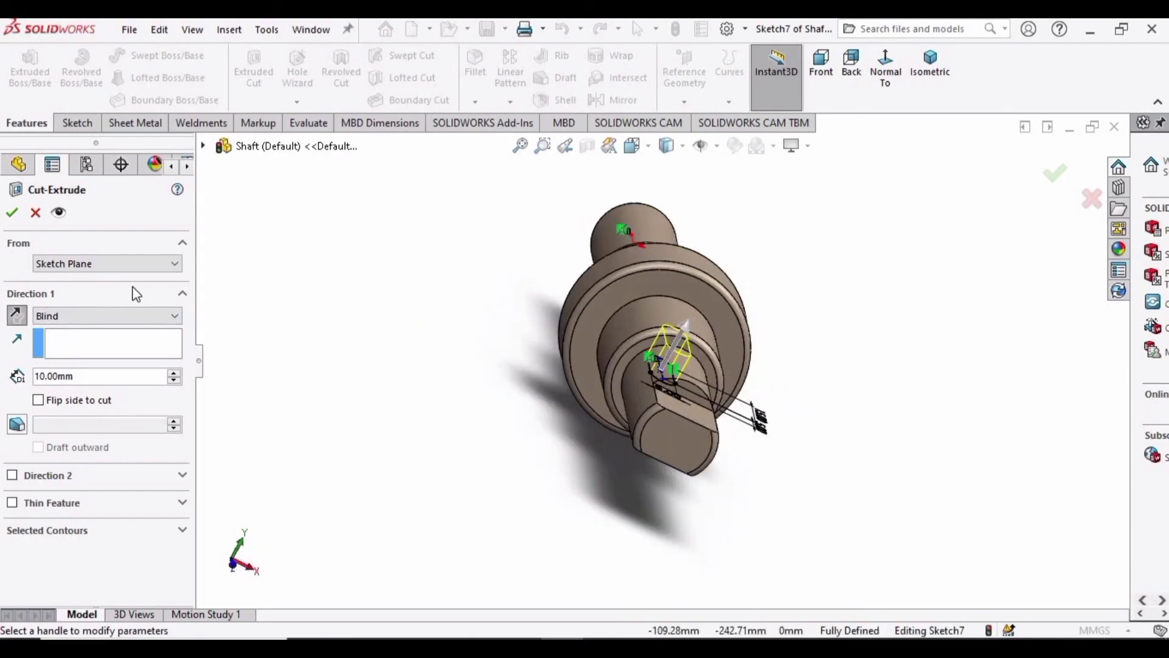
Step: Start the cut from the step's cylindrical face, reversed into the shaft, 6 mm deep
left_click(164, 268)
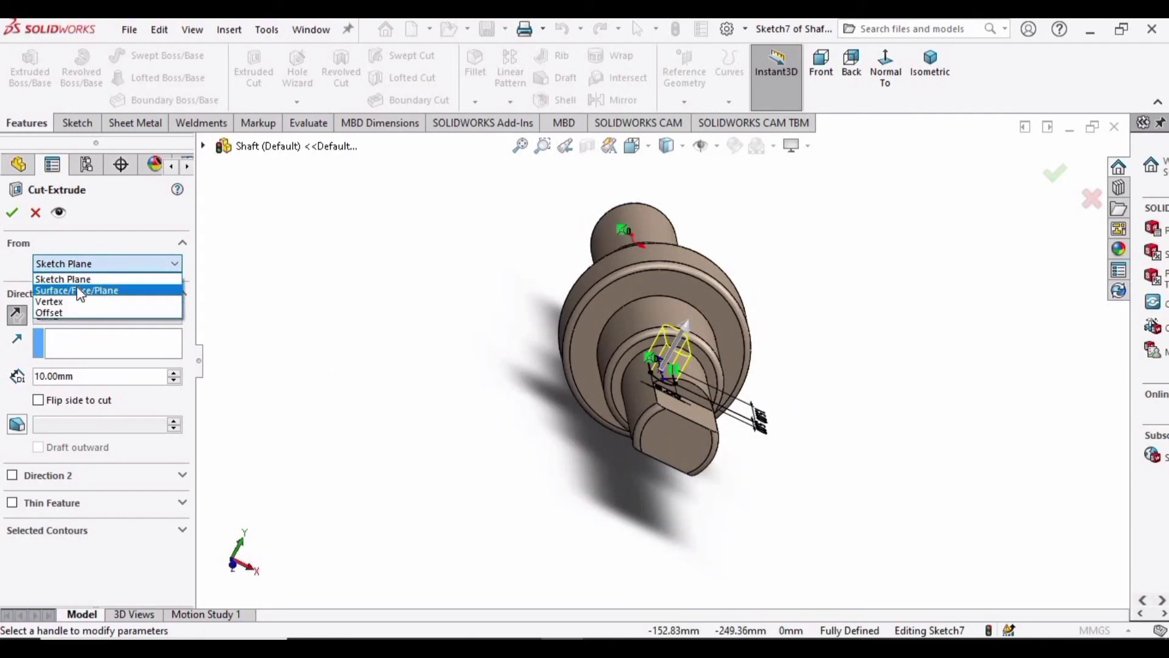
left_click(115, 291)
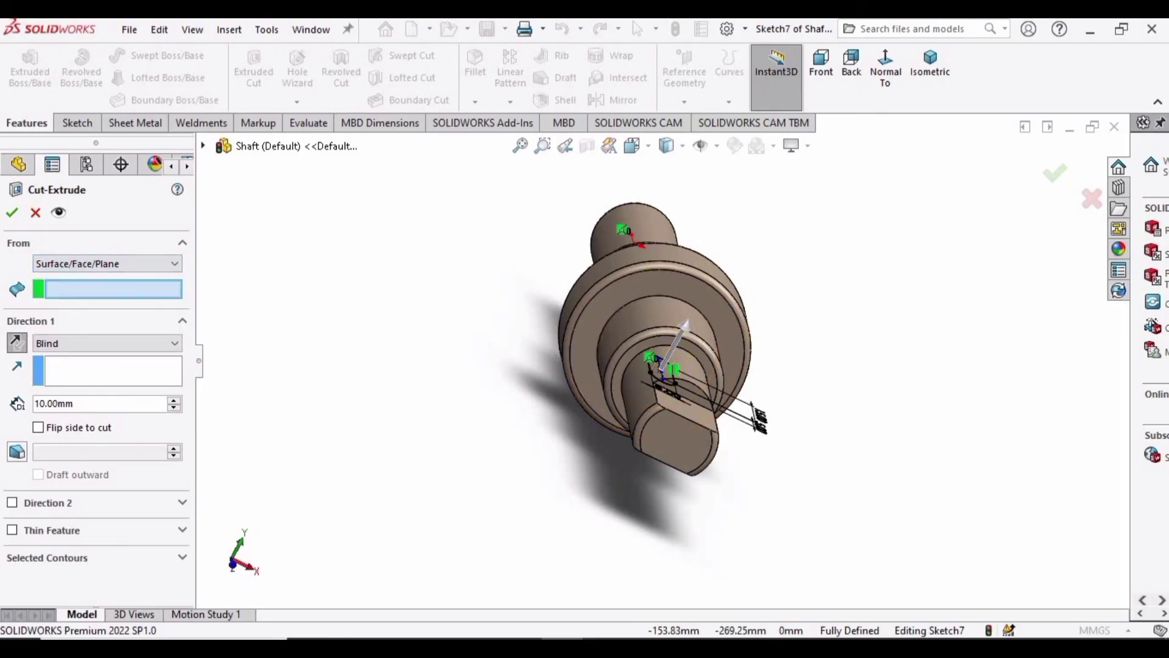
middle_click_drag(608, 365, 667, 372)
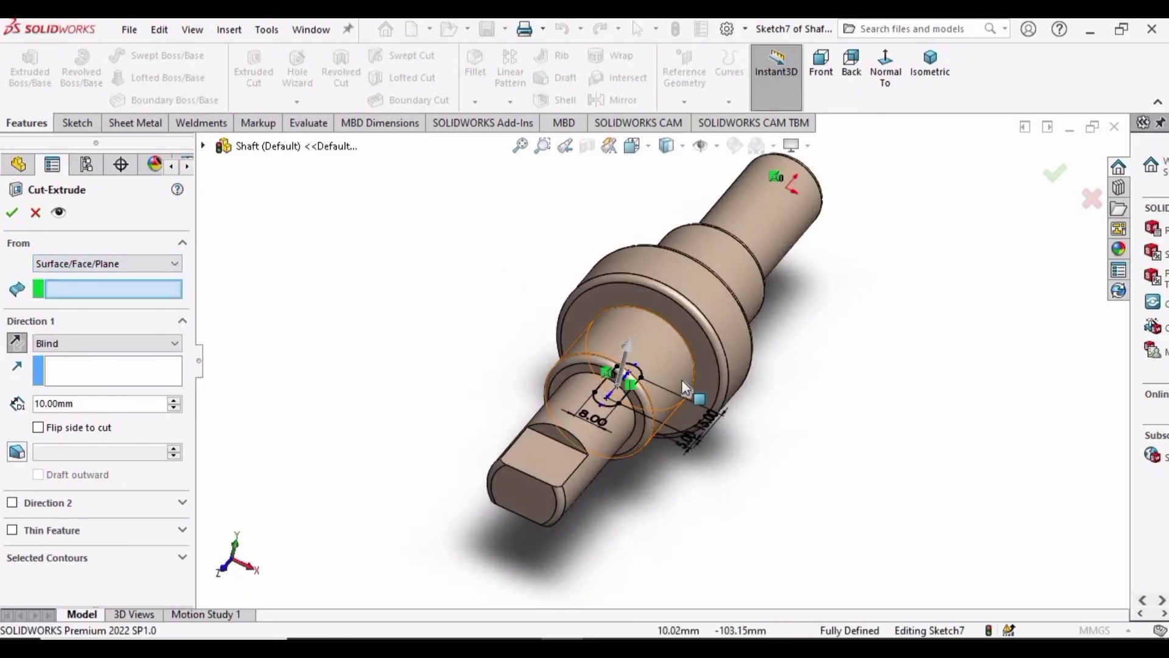
left_click(667, 373)
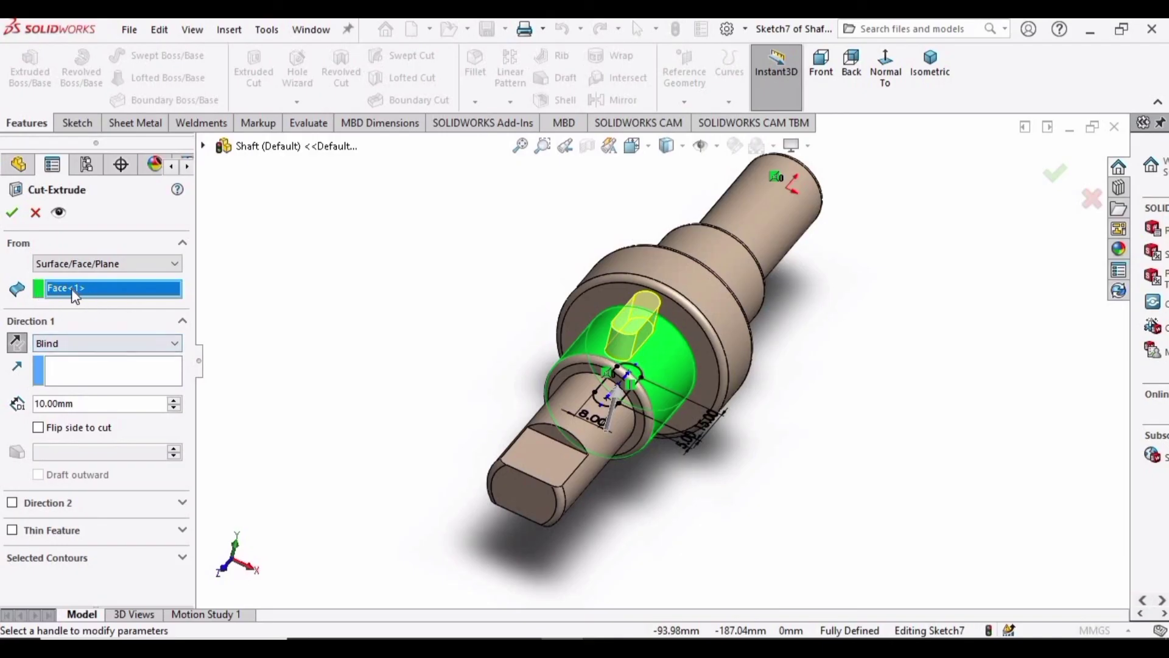
scroll(668, 339, "down", 4)
middle_click_drag(668, 339, 676, 268)
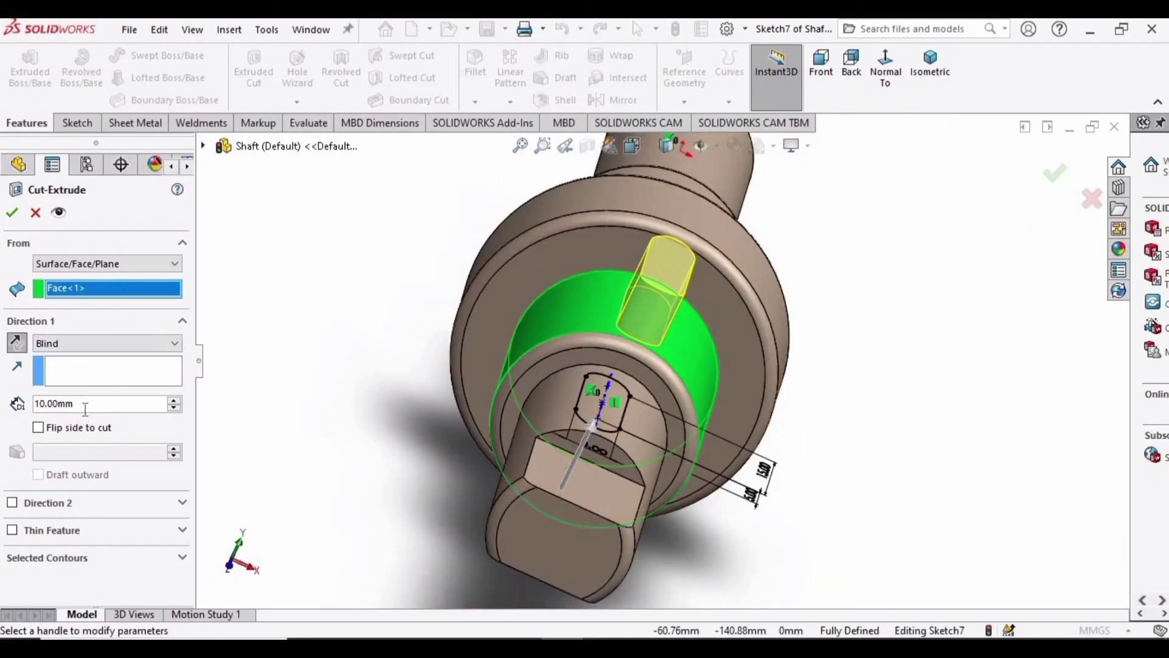
left_click(18, 345)
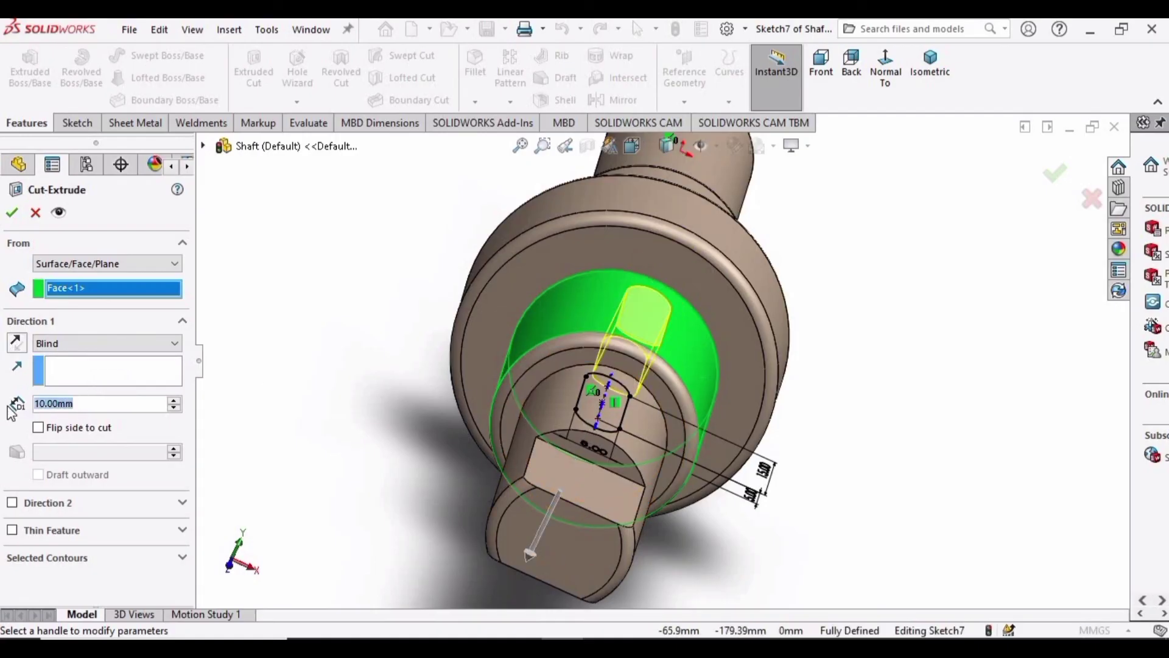
type("6")
key("Return")
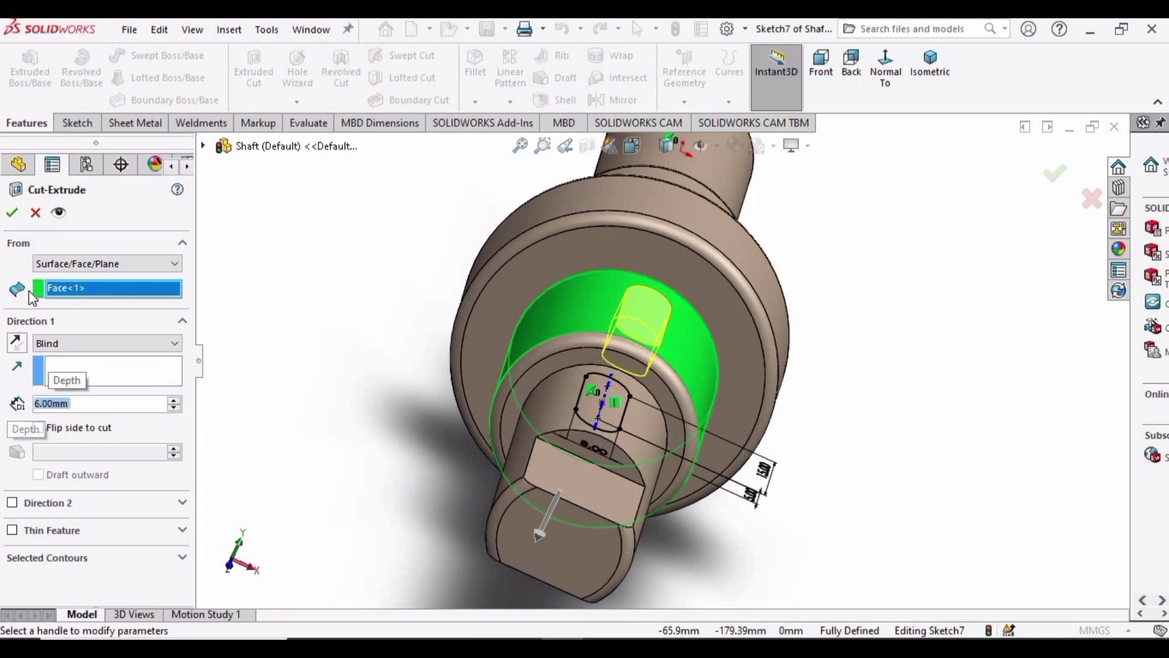
left_click(13, 213)
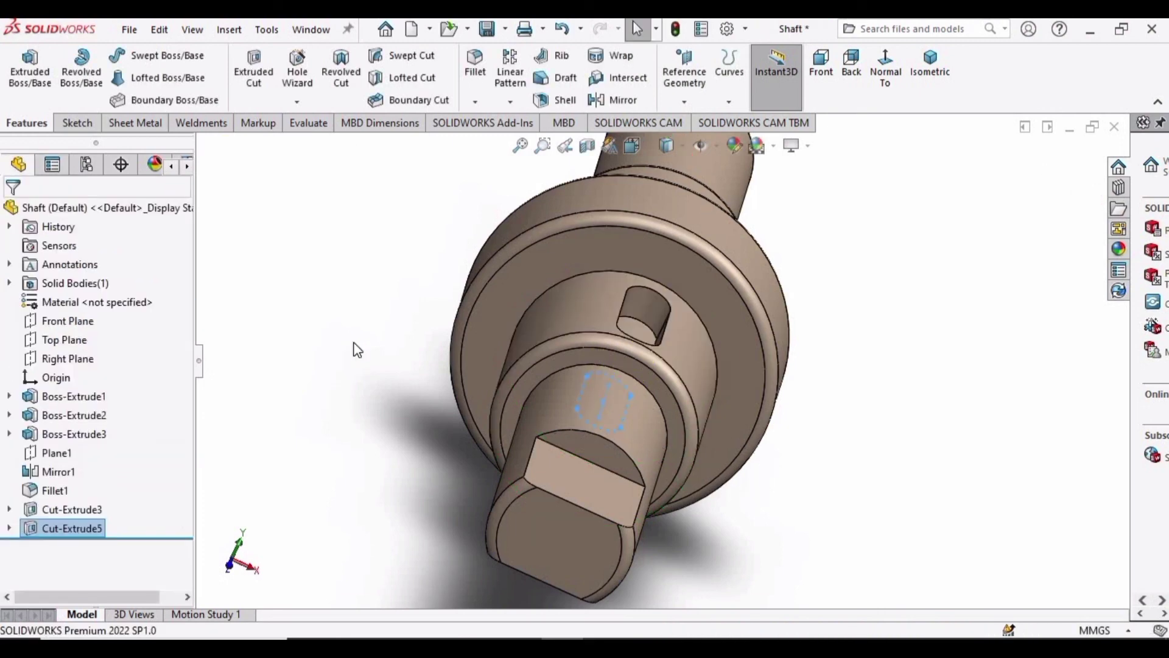
Step: Zoom out and set the finished keyed shaft to the standard isometric view
scroll(863, 408, "up", 5)
middle_click_drag(578, 426, 582, 386)
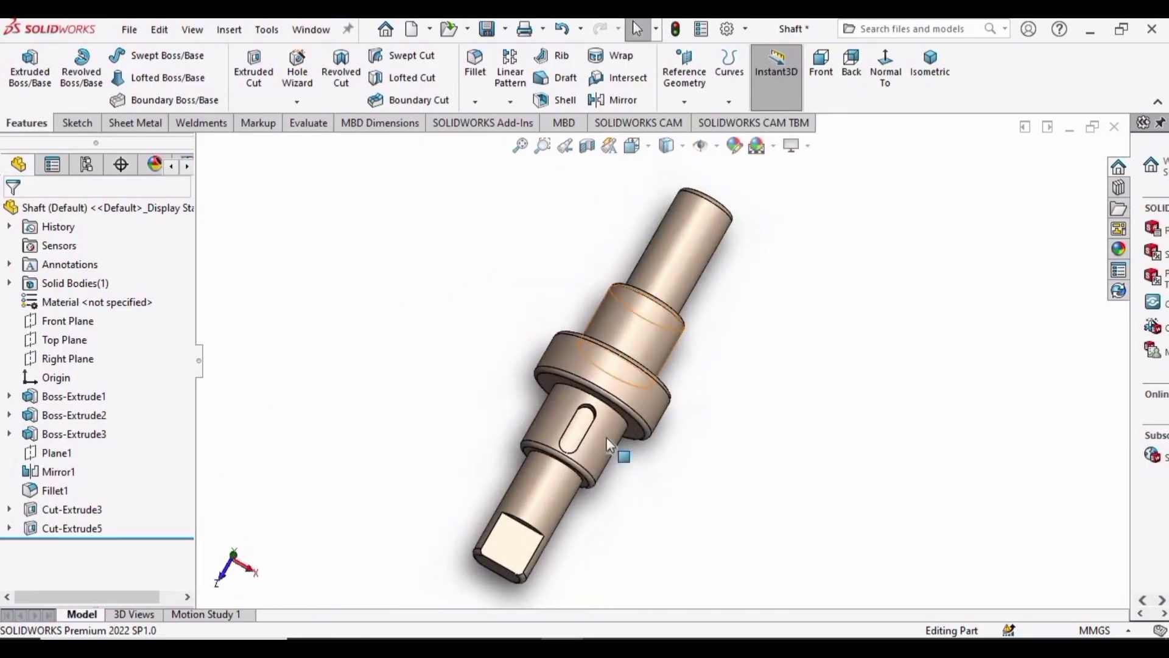
left_click(945, 80)
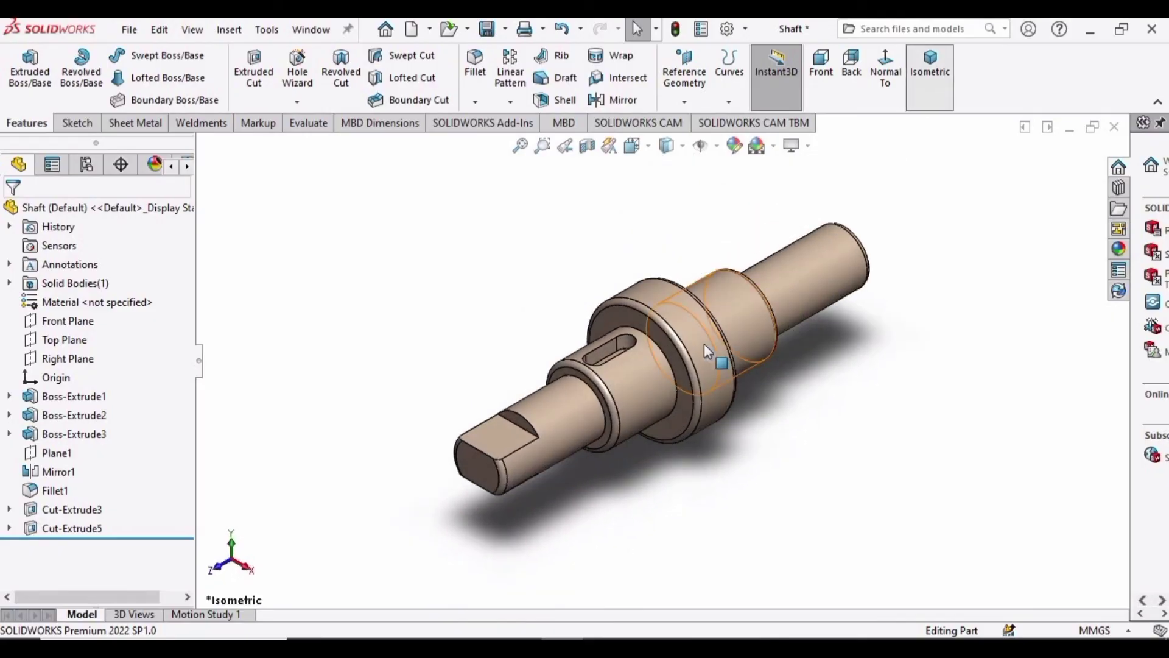